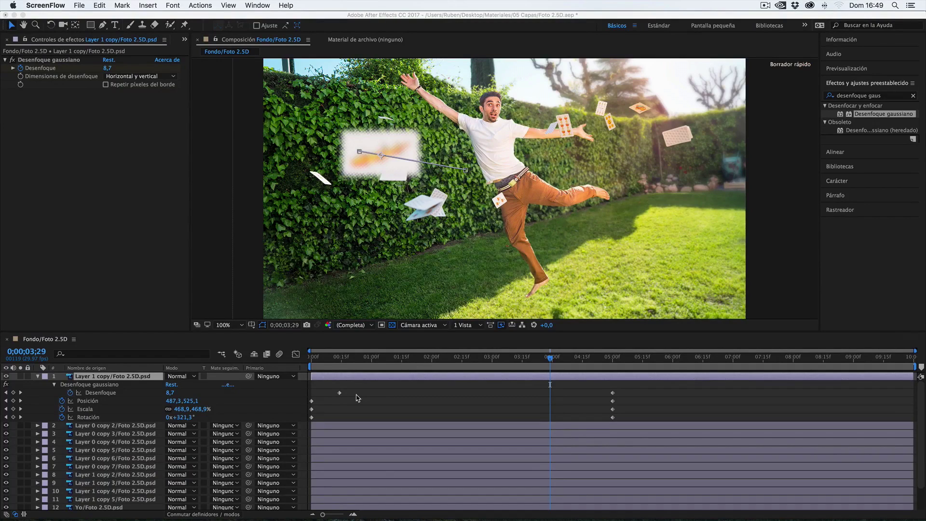
Step: Preview the blurred card animation from the Desenfoque start keyframe and return the current time to 0;00;00;00
{"action": "key", "text": "alt"}
{"action": "left_click", "coordinate": [340, 360]}
{"action": "key", "text": "space"}
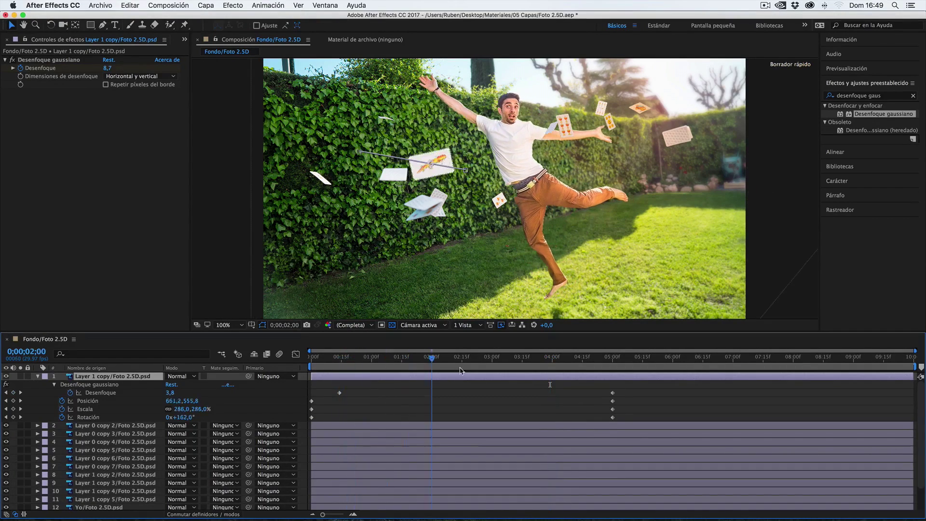
{"action": "key", "text": "space"}
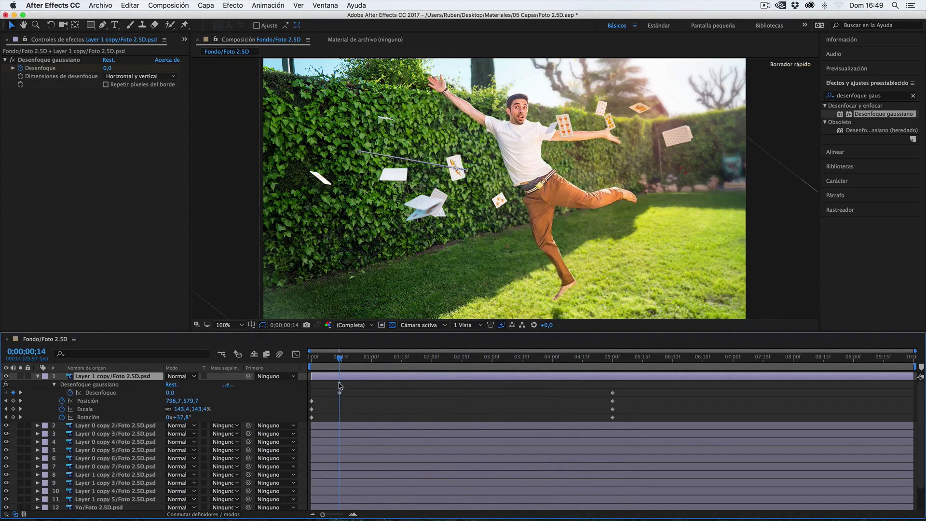
{"action": "left_click_drag", "start_coordinate": [339, 357], "coordinate": [309, 367]}
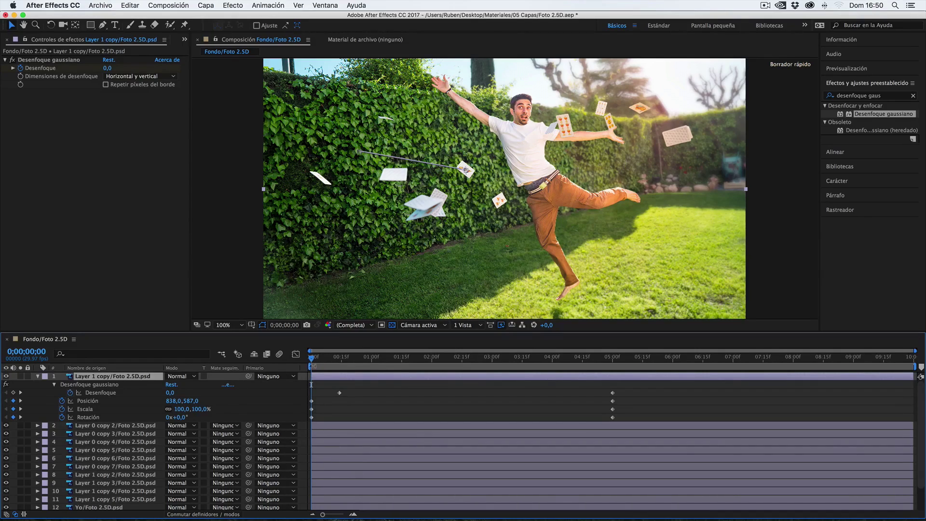
Step: Try adjusting the work area by its ends, shortening it to about 5 seconds and then further
{"action": "left_click_drag", "start_coordinate": [915, 367], "coordinate": [615, 382]}
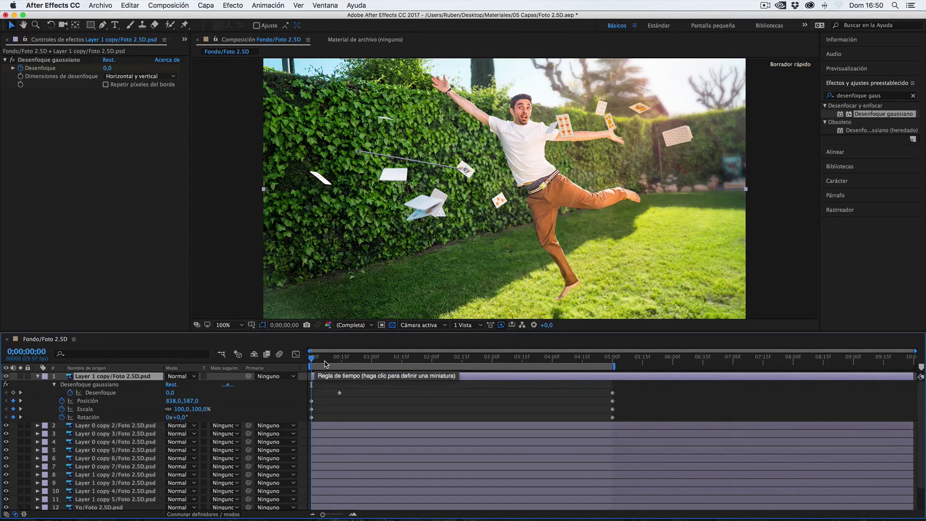
{"action": "key", "text": "space"}
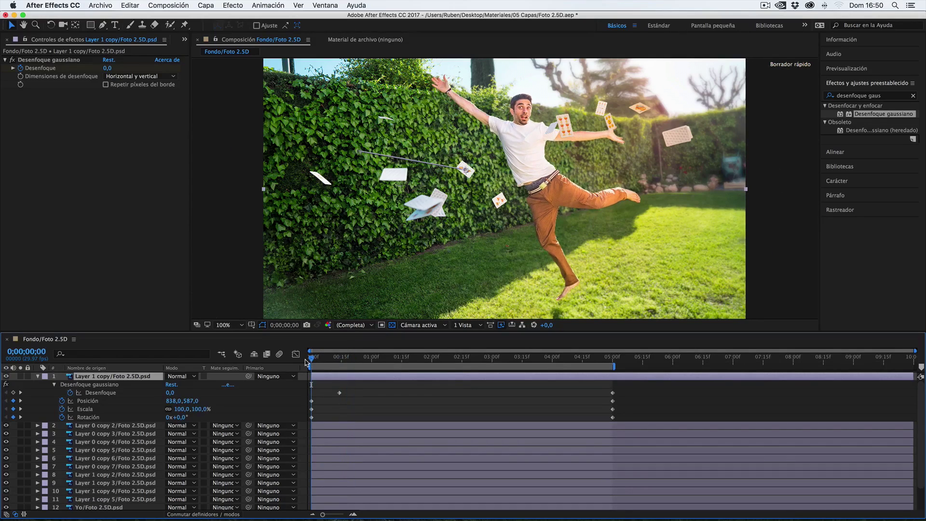
{"action": "mouse_move", "coordinate": [310, 361]}
{"action": "left_mouse_down"}
{"action": "mouse_move", "coordinate": [623, 367]}
{"action": "mouse_move", "coordinate": [312, 366]}
{"action": "left_mouse_up"}
{"action": "mouse_move", "coordinate": [310, 367]}
{"action": "left_mouse_down"}
{"action": "mouse_move", "coordinate": [383, 367]}
{"action": "mouse_move", "coordinate": [310, 370]}
{"action": "left_mouse_up"}
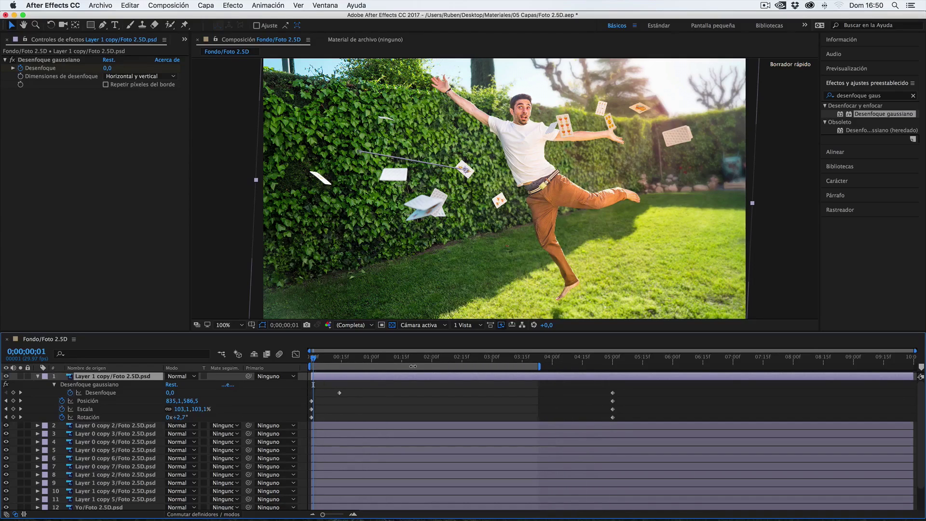
Step: Try setting the work area start at 0;00;00;15, then both its start and end at 0;00;07;10
{"action": "left_click", "coordinate": [317, 358]}
{"action": "left_click", "coordinate": [341, 360]}
{"action": "key", "text": "b"}
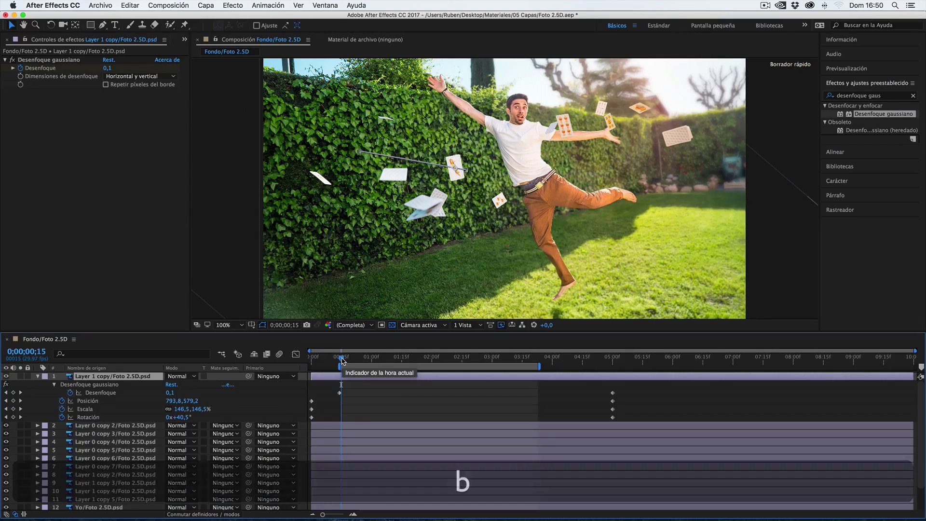
{"action": "left_click_drag", "start_coordinate": [341, 359], "coordinate": [753, 361]}
{"action": "key", "text": "n"}
{"action": "key", "text": "b"}
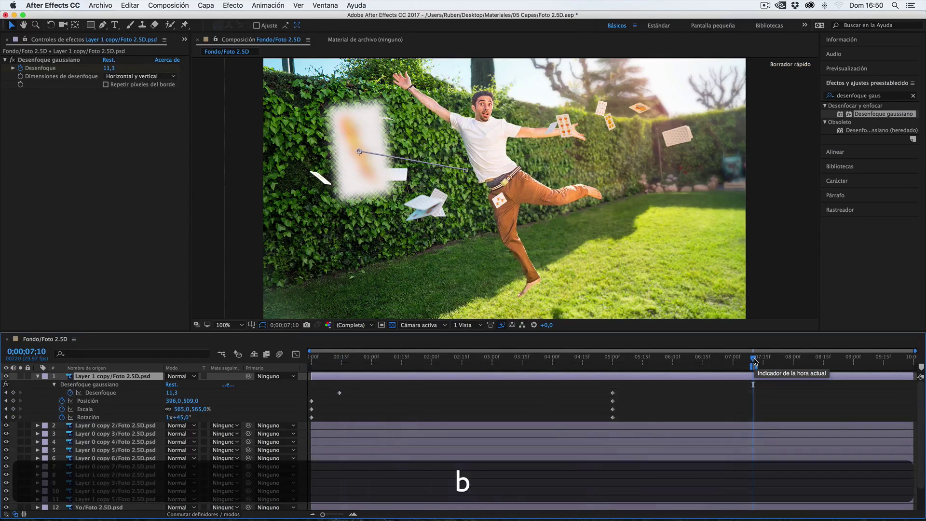
{"action": "key", "text": "n"}
Step: Set the work area to run from 0;00;00;00 to 0;00;05;03, covering the whole card animation
{"action": "key", "text": "Home"}
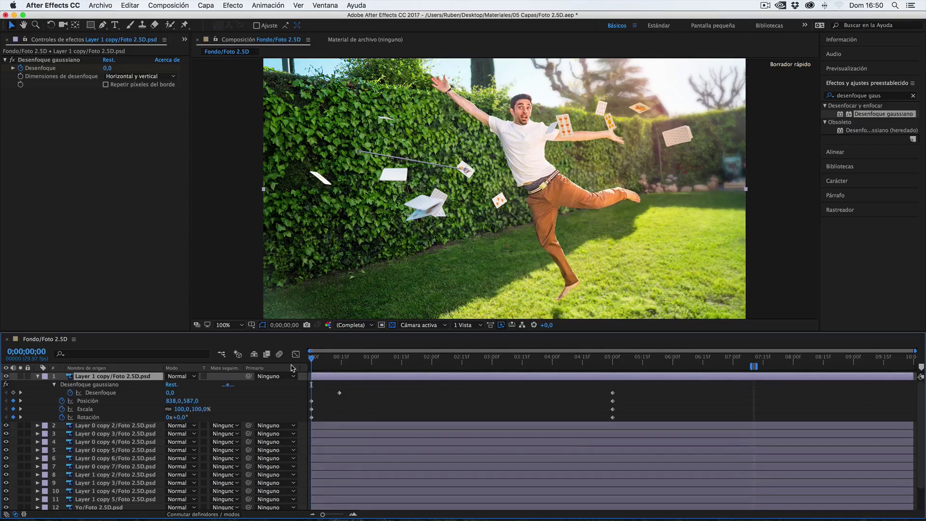
{"action": "key", "text": "b"}
{"action": "left_click_drag", "start_coordinate": [311, 358], "coordinate": [619, 360]}
{"action": "key", "text": "n"}
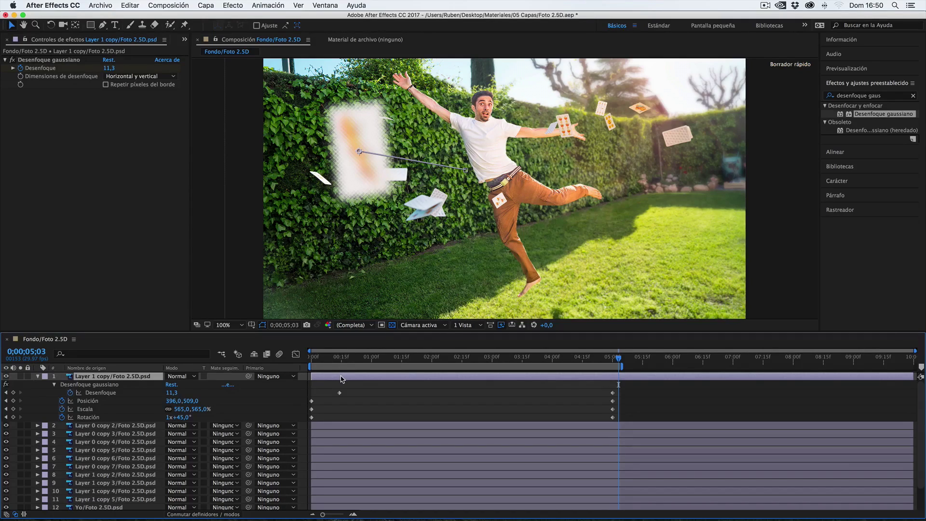
Step: Add the Fondo/Foto 2.5D composition to the render queue and show the queue
{"action": "left_click", "coordinate": [169, 5]}
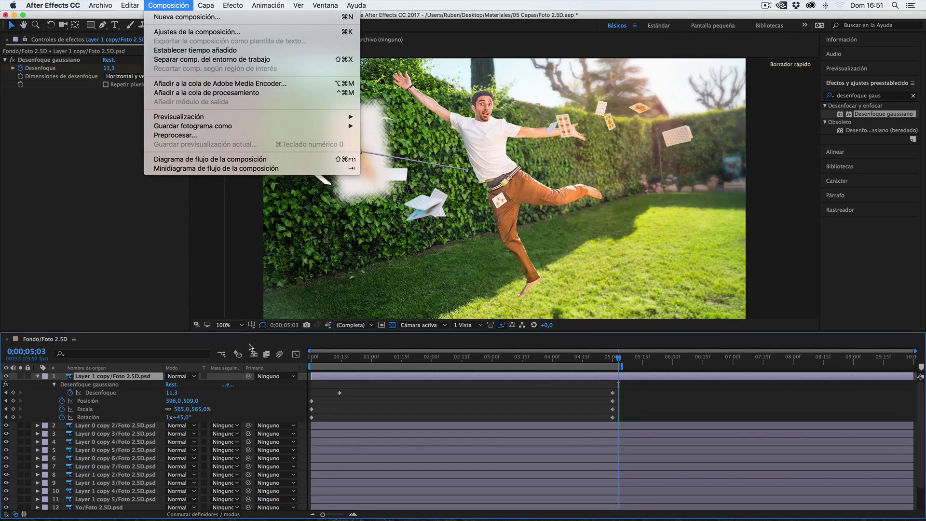
{"action": "left_click", "coordinate": [230, 94]}
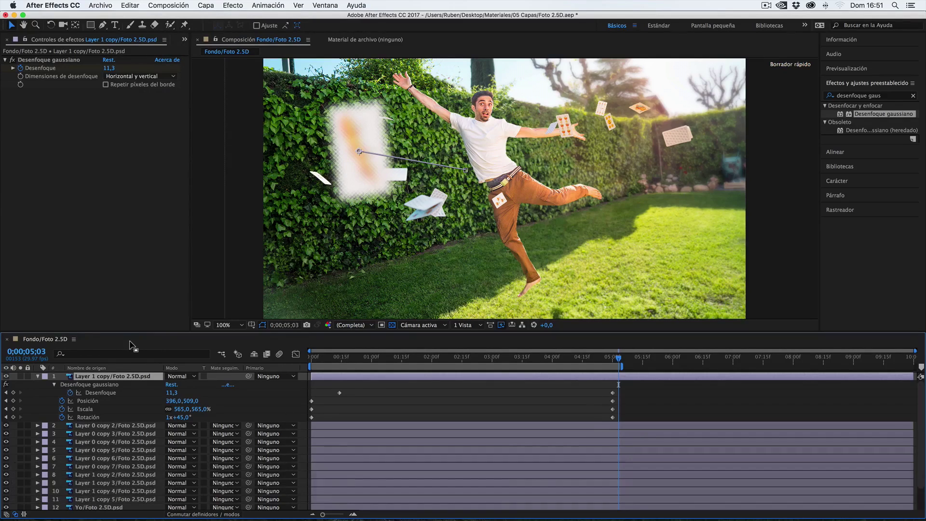
{"action": "key", "text": "ctrl+super+m"}
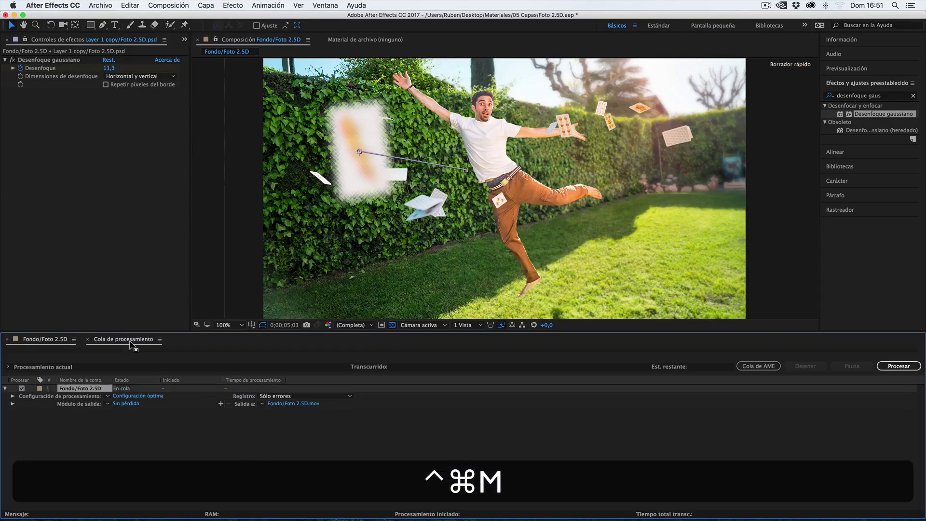
{"action": "left_click", "coordinate": [46, 339]}
{"action": "left_click", "coordinate": [114, 339]}
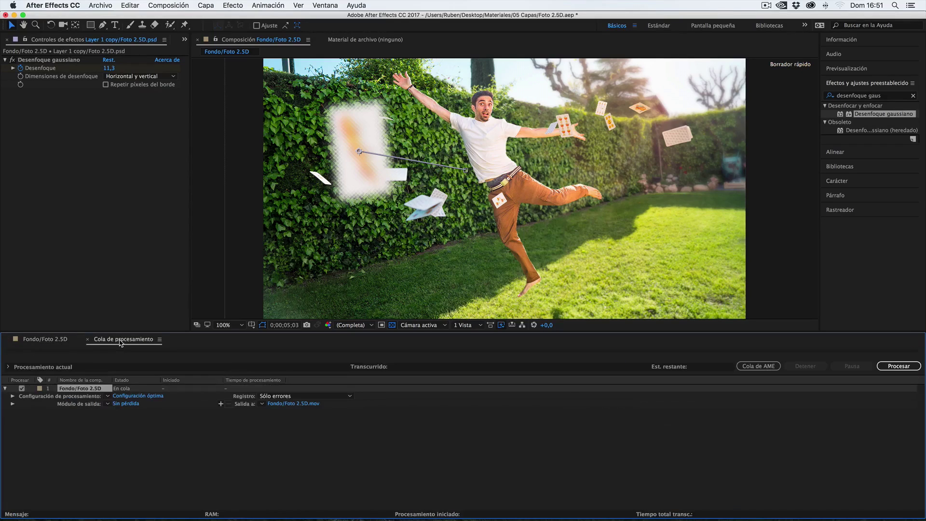
Step: Open the queued item's output module settings, review the format and channel options, and keep QuickTime with RGB channels
{"action": "left_click", "coordinate": [124, 405]}
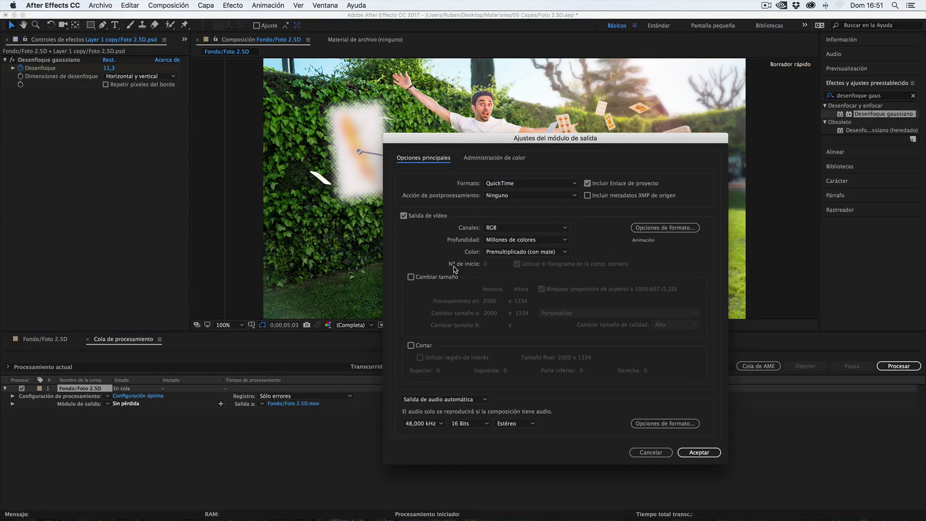
{"action": "left_click", "coordinate": [521, 184]}
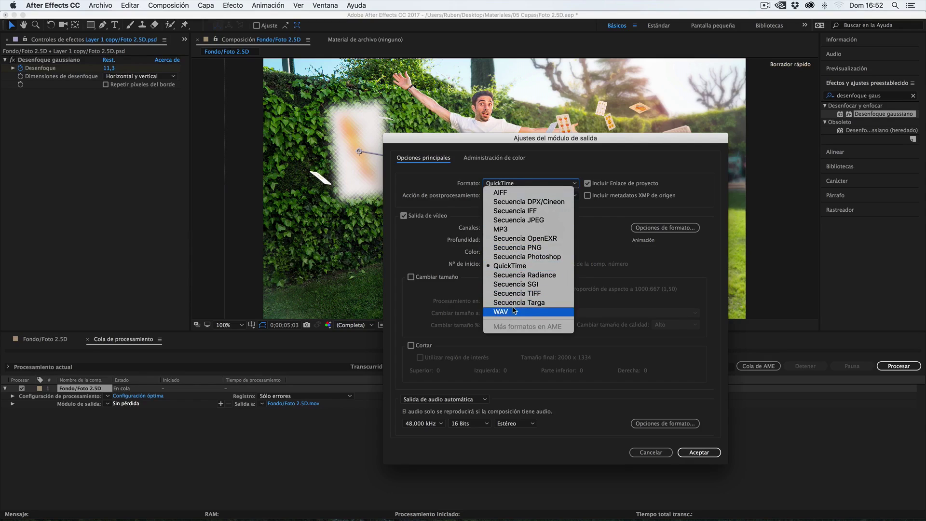
{"action": "left_click", "coordinate": [519, 185]}
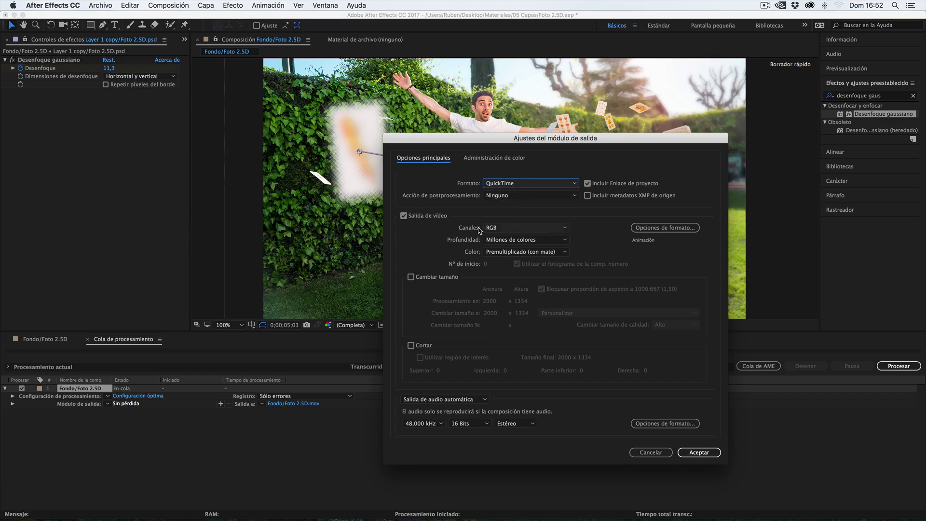
{"action": "left_click", "coordinate": [515, 231]}
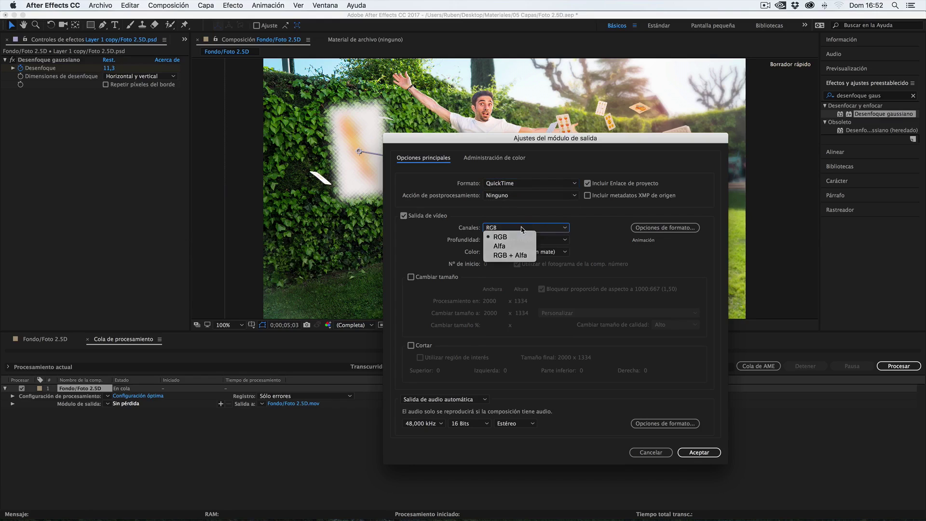
{"action": "left_click", "coordinate": [522, 230]}
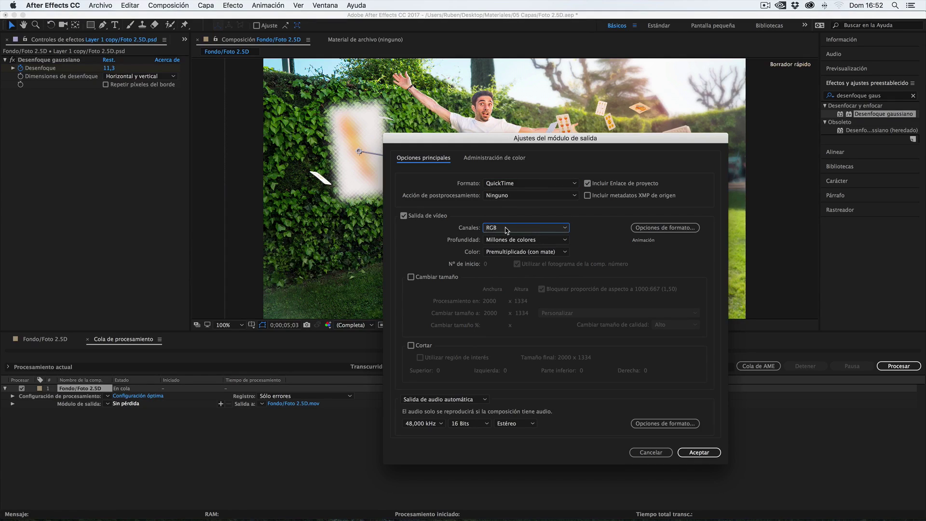
{"action": "left_click", "coordinate": [506, 230]}
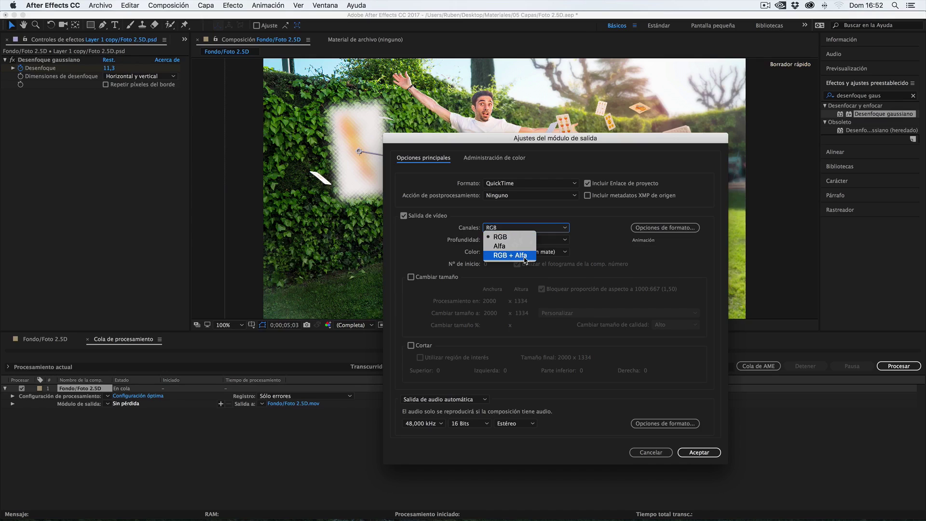
{"action": "left_click", "coordinate": [511, 221]}
{"action": "left_click", "coordinate": [506, 232]}
{"action": "left_click", "coordinate": [510, 238]}
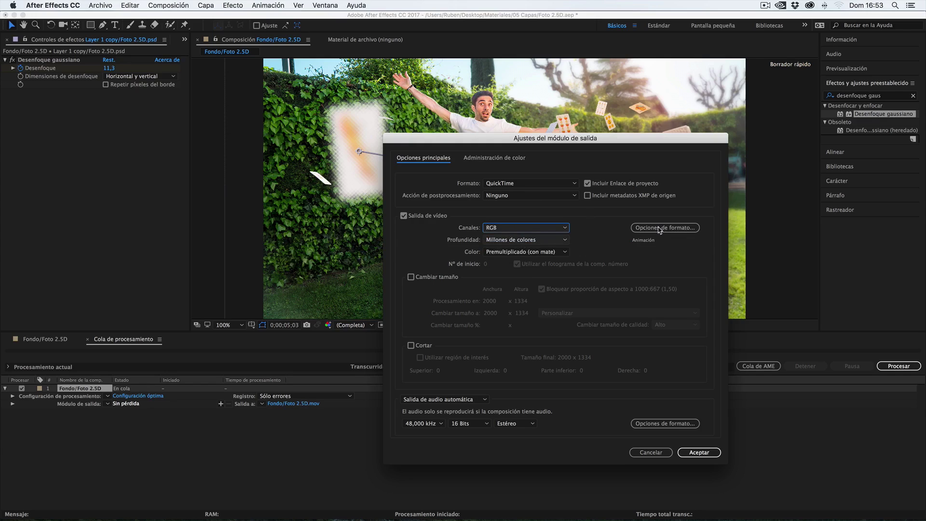
Step: Set the QuickTime video codec to H.264 at quality 100 and accept the format options
{"action": "left_click", "coordinate": [675, 230]}
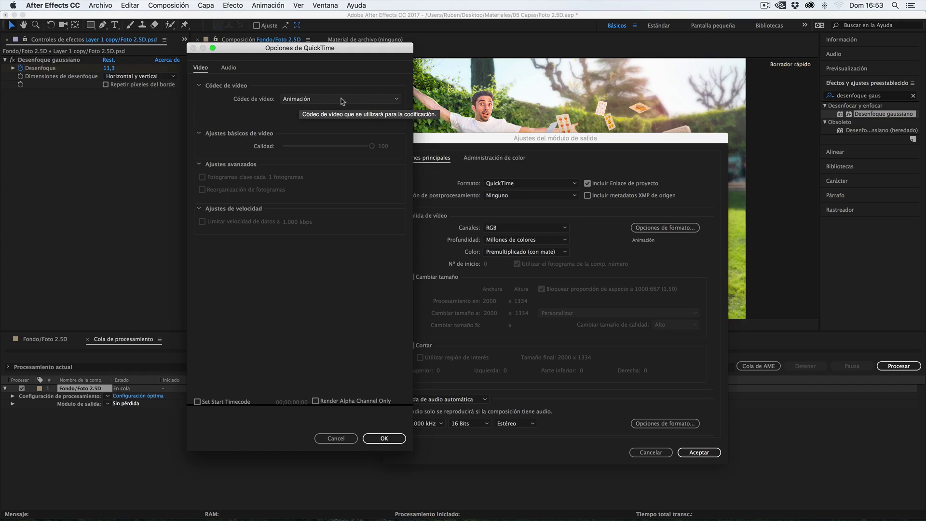
{"action": "left_click", "coordinate": [342, 102]}
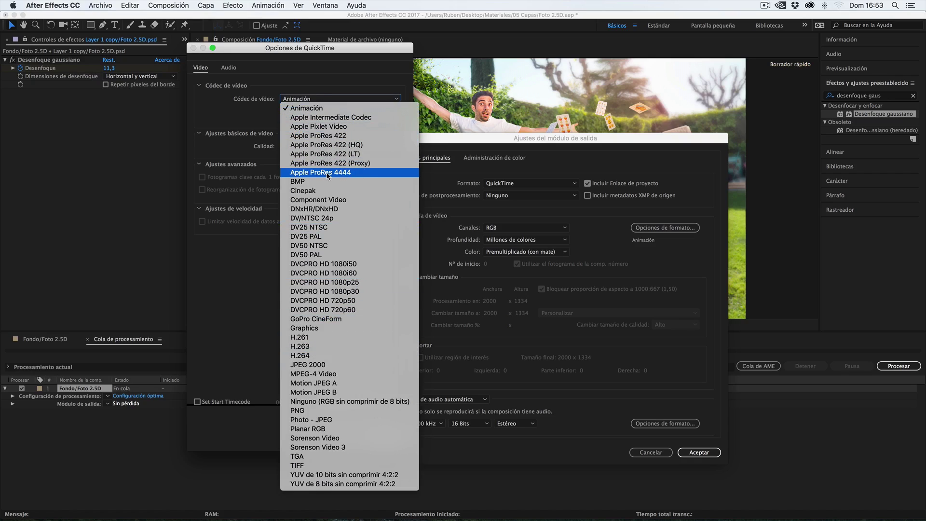
{"action": "left_click", "coordinate": [307, 356]}
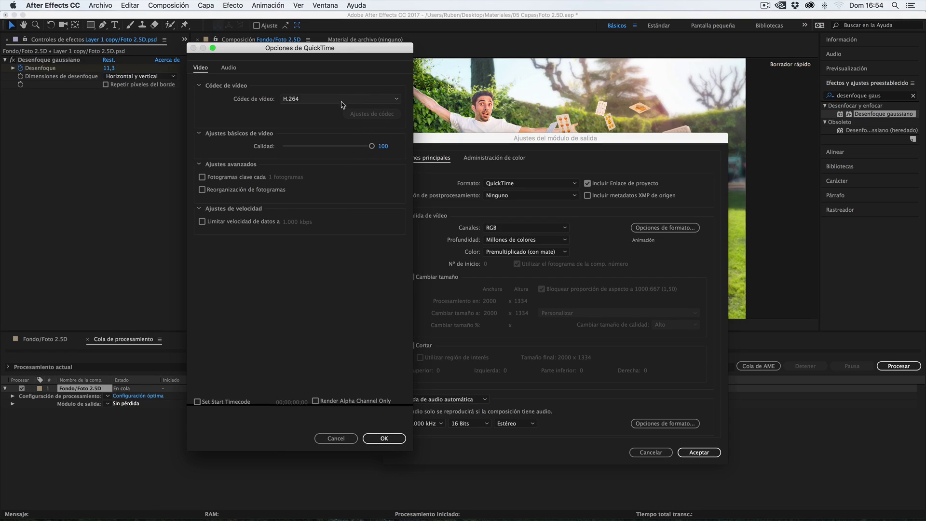
{"action": "left_click_drag", "start_coordinate": [354, 147], "coordinate": [397, 151]}
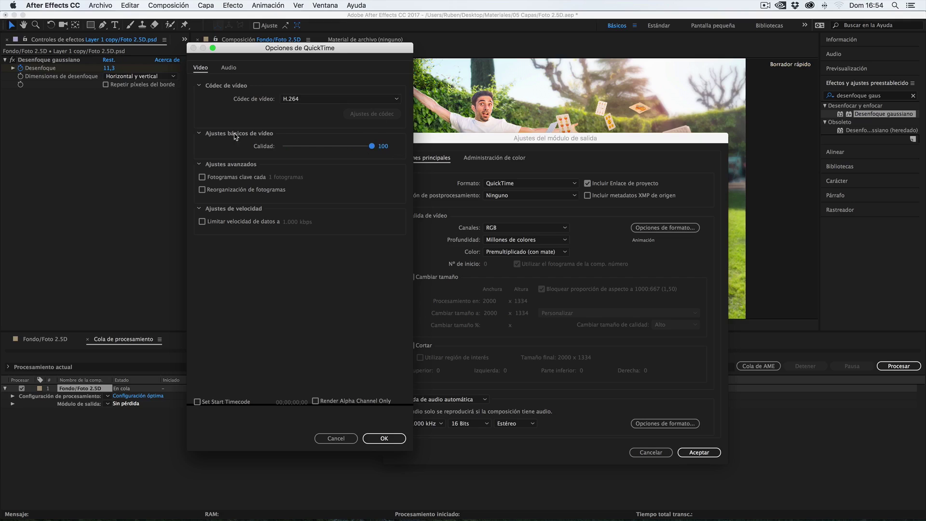
{"action": "left_click", "coordinate": [381, 437]}
Step: Set the audio output to Salida de audio desactivada and accept the output module settings
{"action": "left_click", "coordinate": [487, 399]}
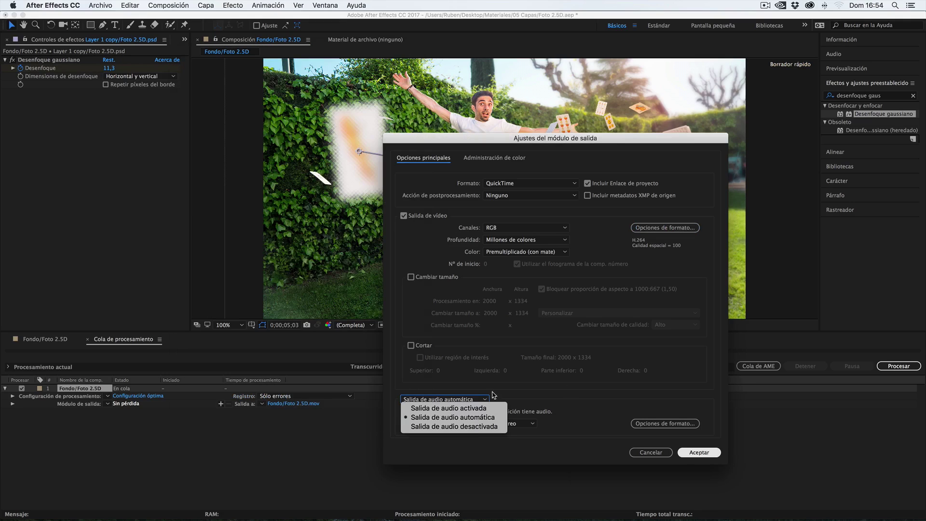
{"action": "left_click", "coordinate": [459, 400]}
{"action": "left_click", "coordinate": [457, 400]}
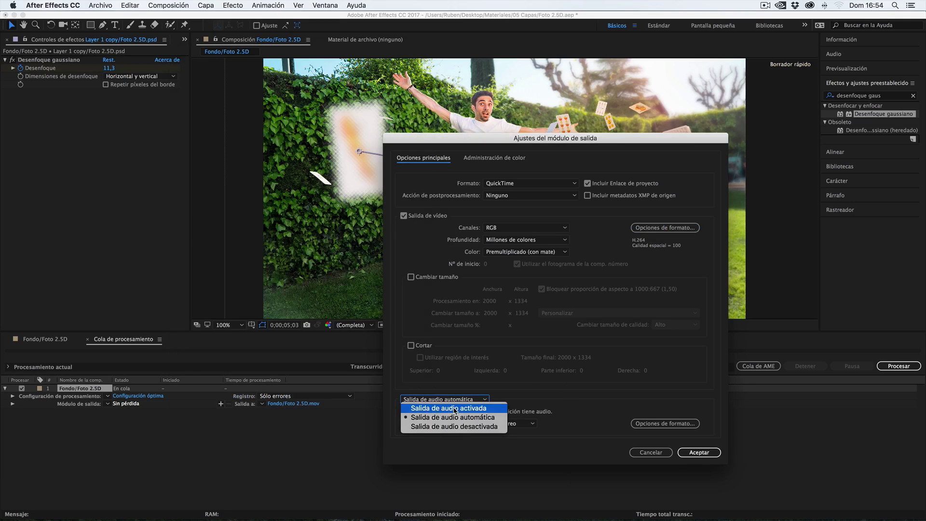
{"action": "left_click", "coordinate": [455, 410]}
{"action": "left_click", "coordinate": [466, 400]}
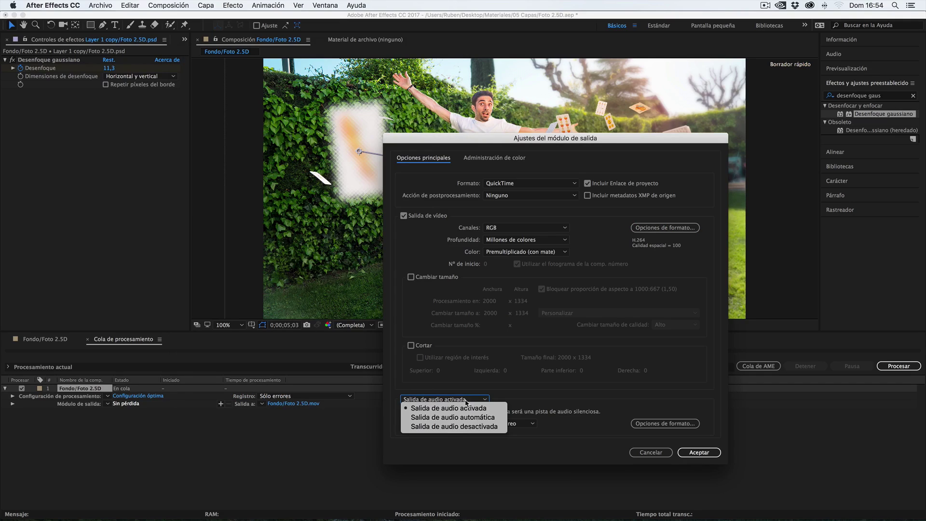
{"action": "left_click", "coordinate": [464, 426]}
{"action": "left_click", "coordinate": [691, 453]}
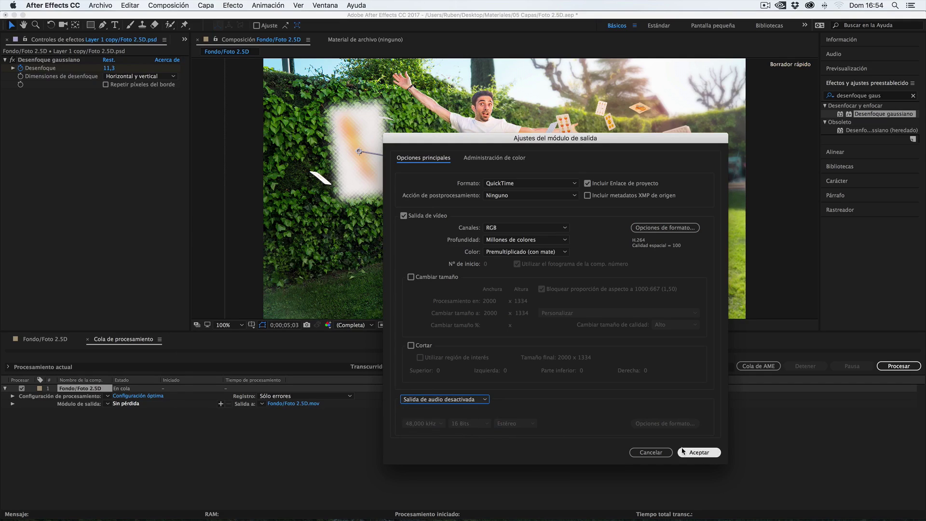
{"action": "left_click", "coordinate": [696, 454]}
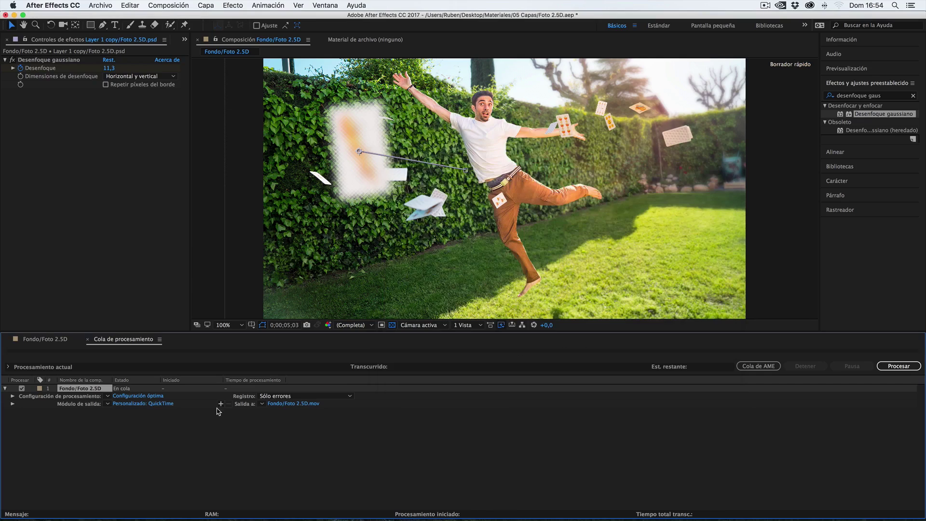
Step: Save the render output as Foto 2.5D on the Escritorio in a Fondo subfolder, and return to the composition's timeline
{"action": "left_click", "coordinate": [295, 404]}
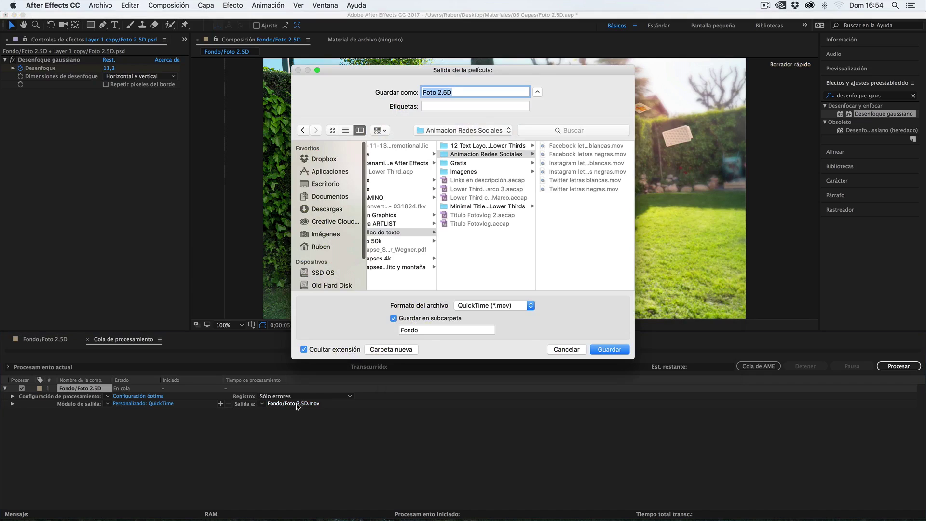
{"action": "left_click", "coordinate": [331, 186]}
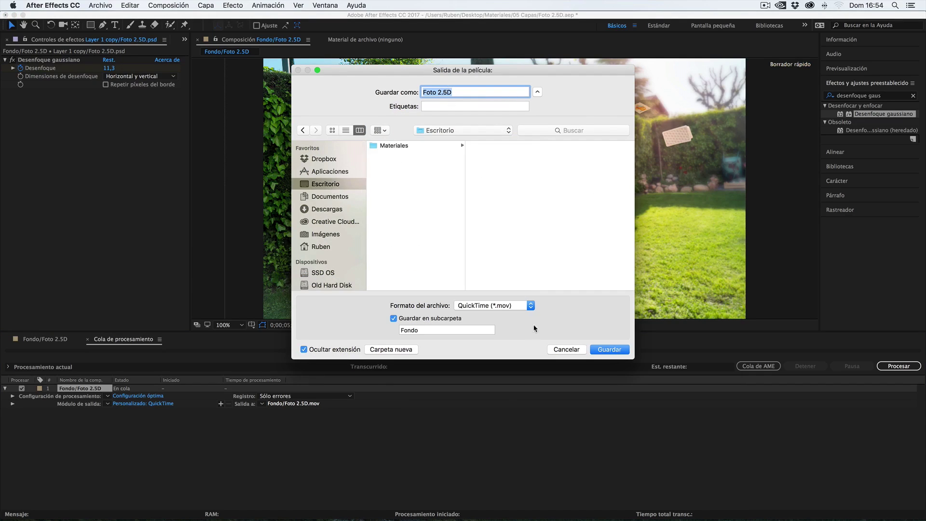
{"action": "left_click", "coordinate": [620, 352]}
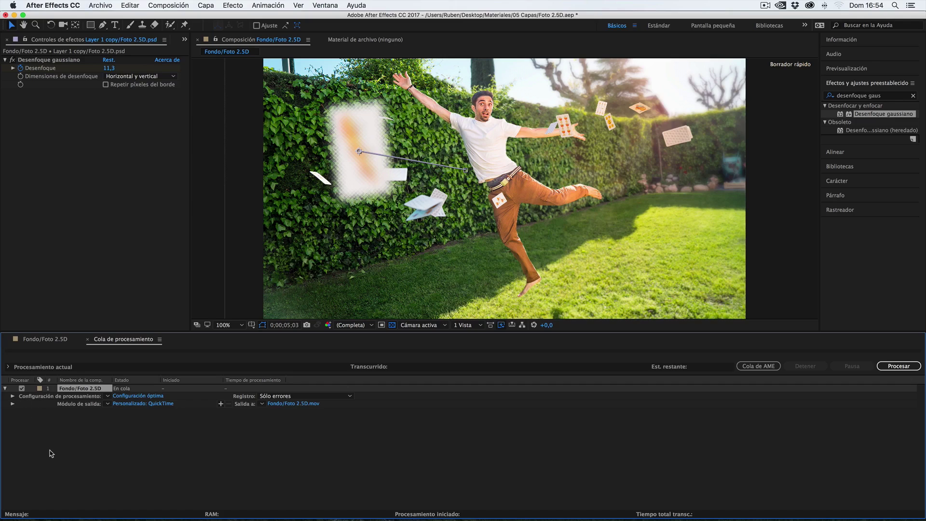
{"action": "left_click", "coordinate": [277, 454]}
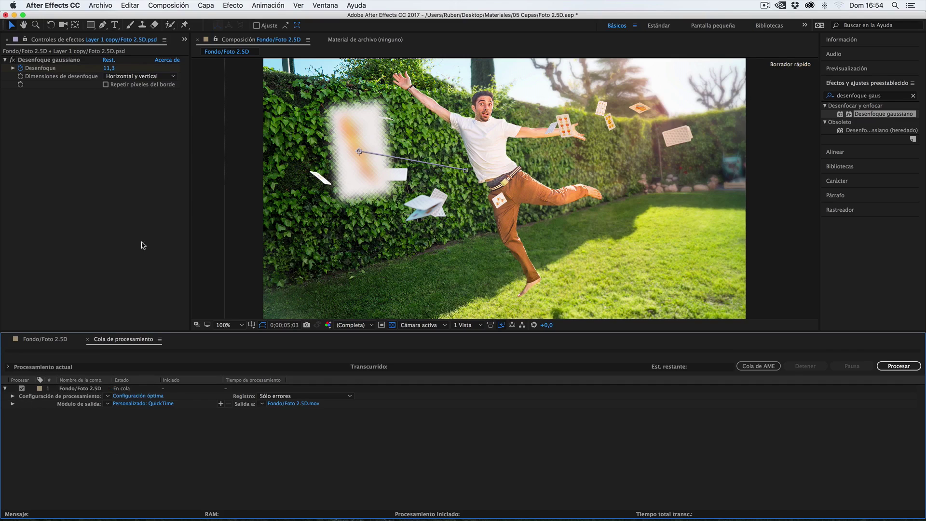
{"action": "left_click", "coordinate": [54, 340]}
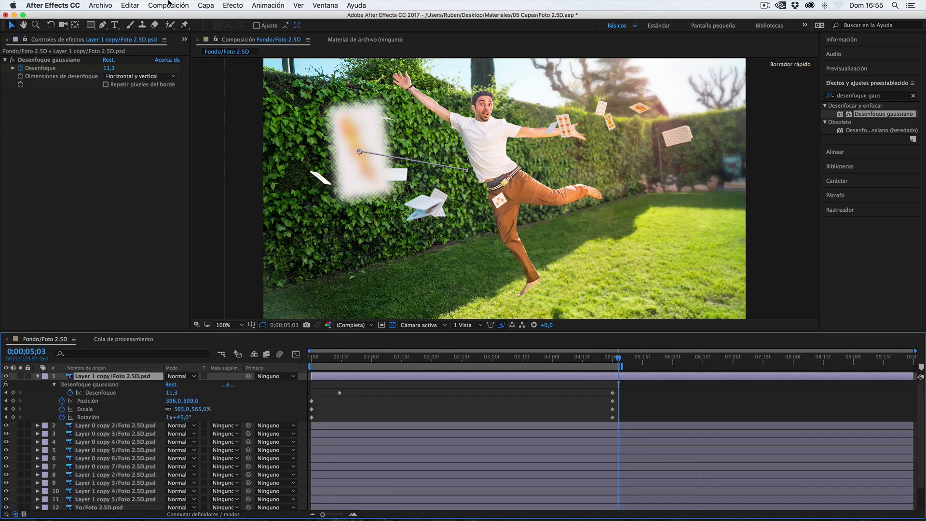
{"action": "left_click", "coordinate": [183, 4]}
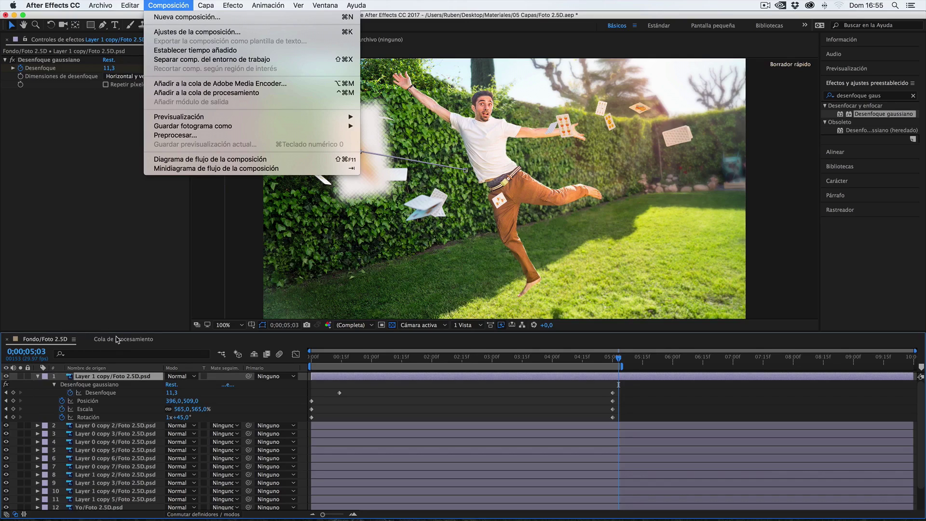
{"action": "left_click", "coordinate": [198, 348]}
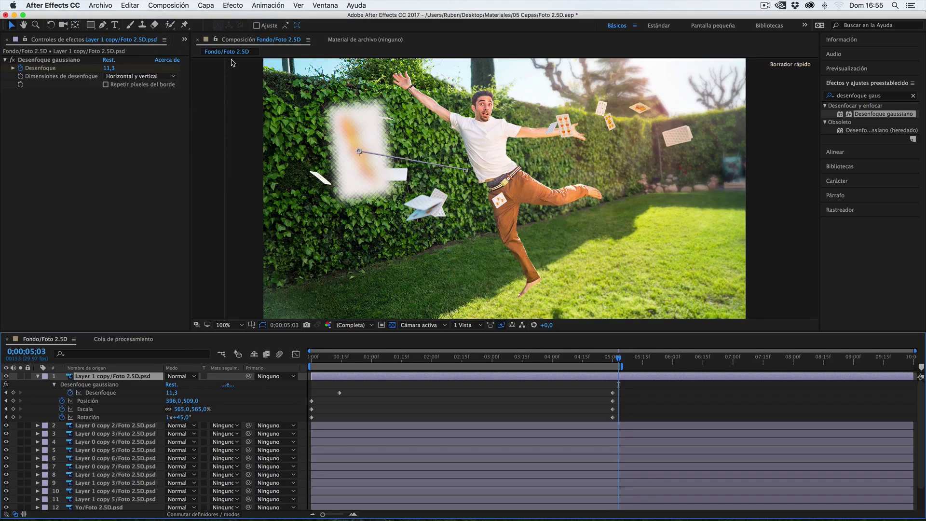
{"action": "left_click", "coordinate": [169, 6]}
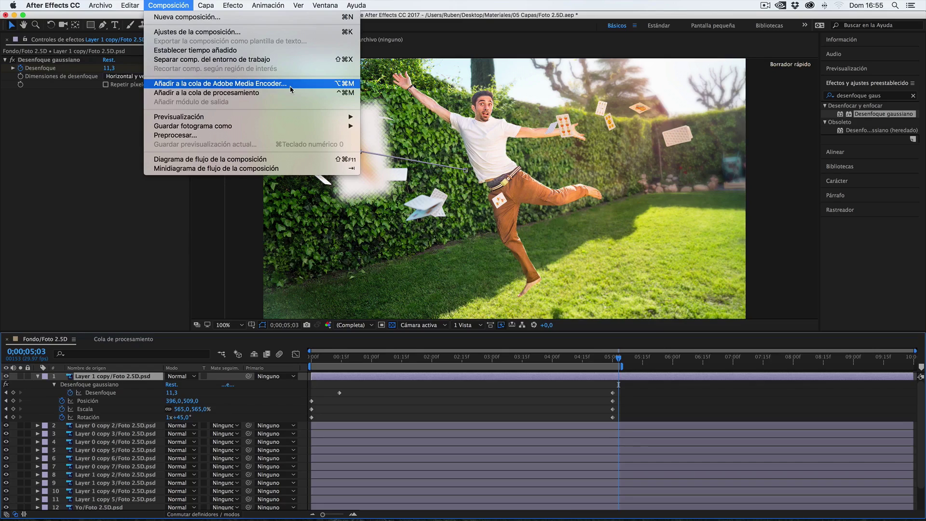
{"action": "left_click", "coordinate": [163, 225]}
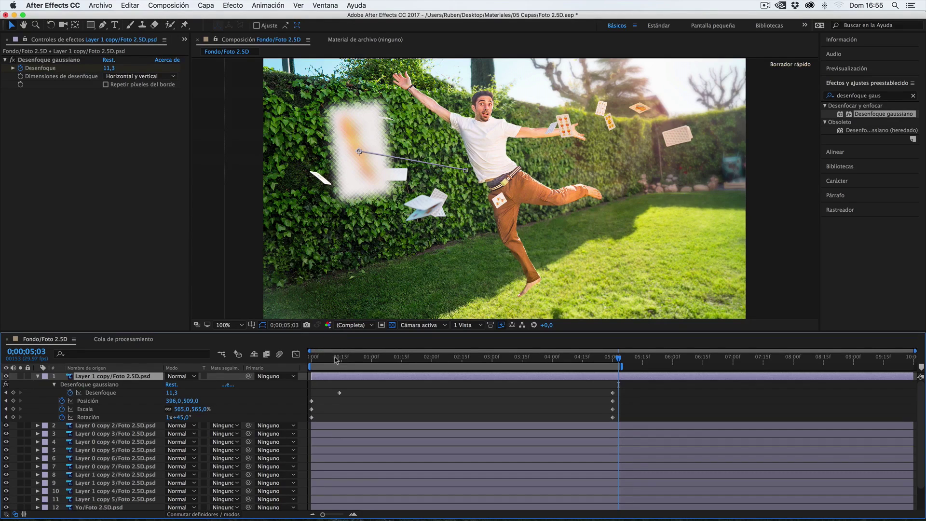
Step: Scrub through the Foto 2.5D composition and preview its animation from the beginning of the work area
{"action": "left_click_drag", "start_coordinate": [312, 359], "coordinate": [604, 370]}
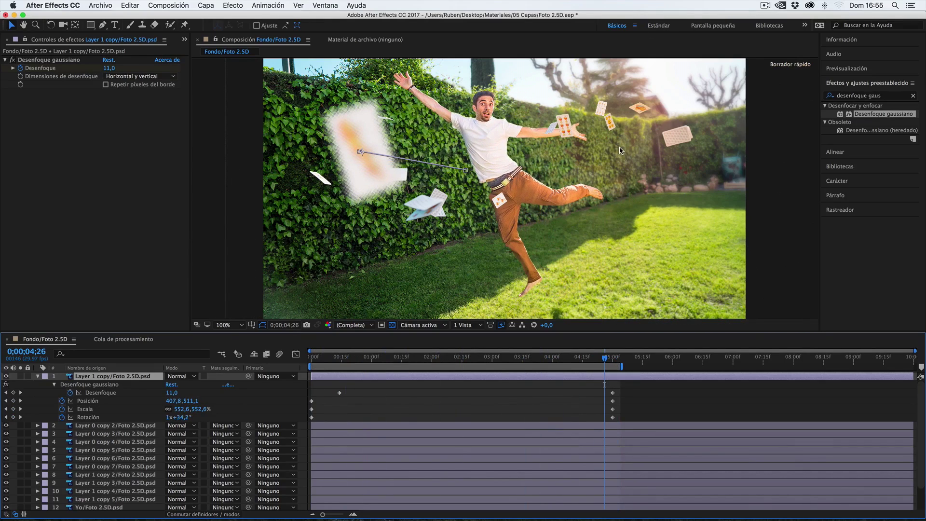
{"action": "left_click_drag", "start_coordinate": [408, 359], "coordinate": [613, 368]}
{"action": "left_click", "coordinate": [314, 365]}
{"action": "key", "text": "space"}
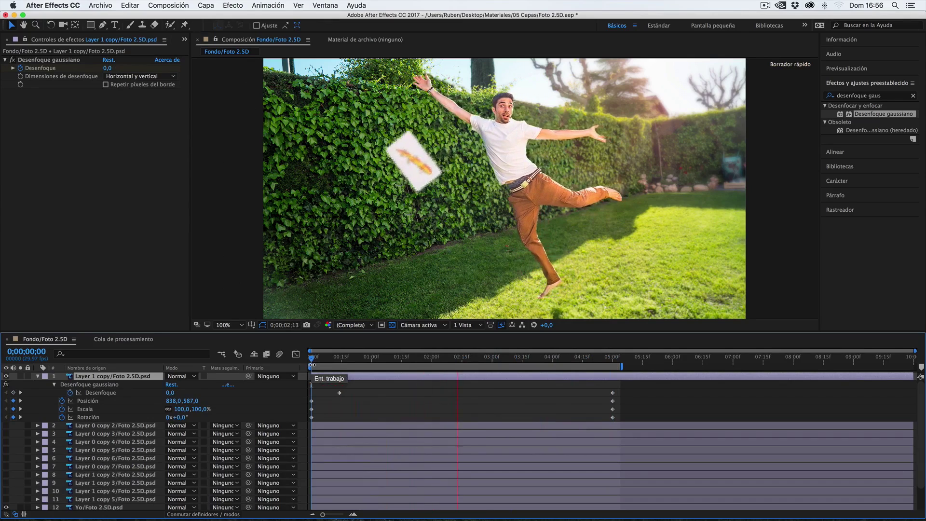
{"action": "key", "text": "space"}
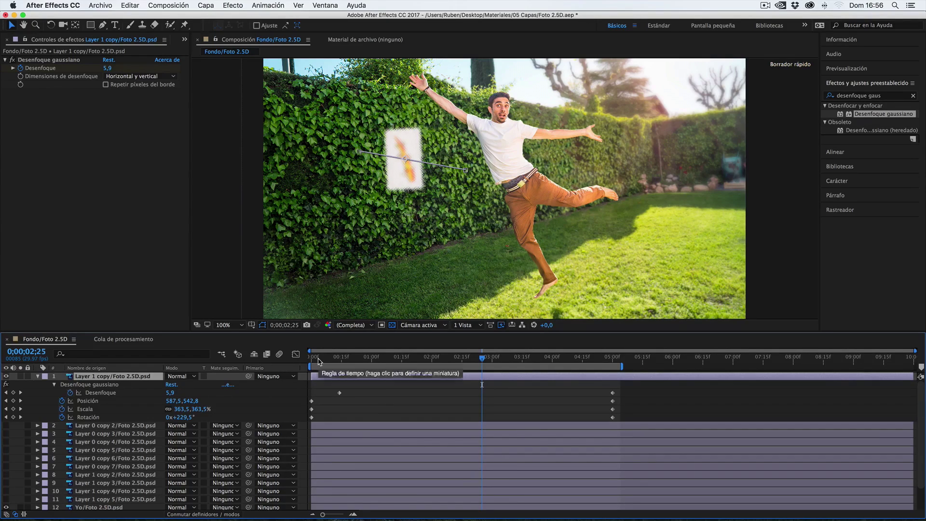
Step: Inspect the card's Gaussian blur in the composition at 0;00;00;14, 0;00;00;26, 0;00;02;27 and 0;00;05;00
{"action": "left_click", "coordinate": [318, 362]}
{"action": "left_click", "coordinate": [339, 358]}
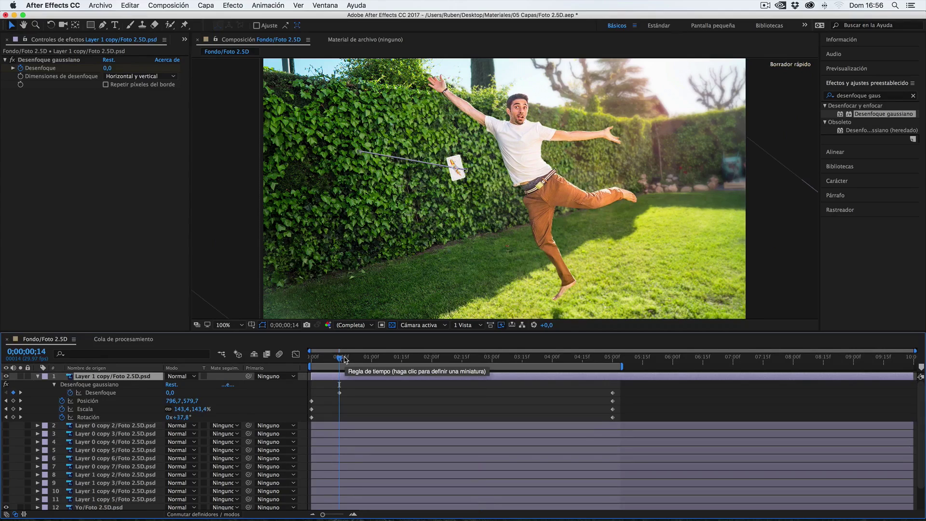
{"action": "left_click", "coordinate": [364, 359]}
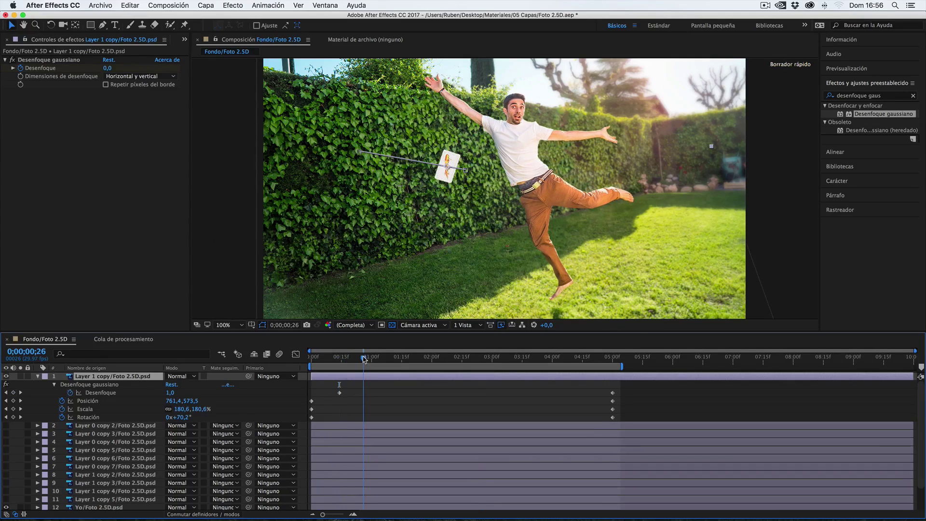
{"action": "left_click", "coordinate": [392, 417]}
{"action": "left_click", "coordinate": [367, 359]}
{"action": "left_click", "coordinate": [339, 359]}
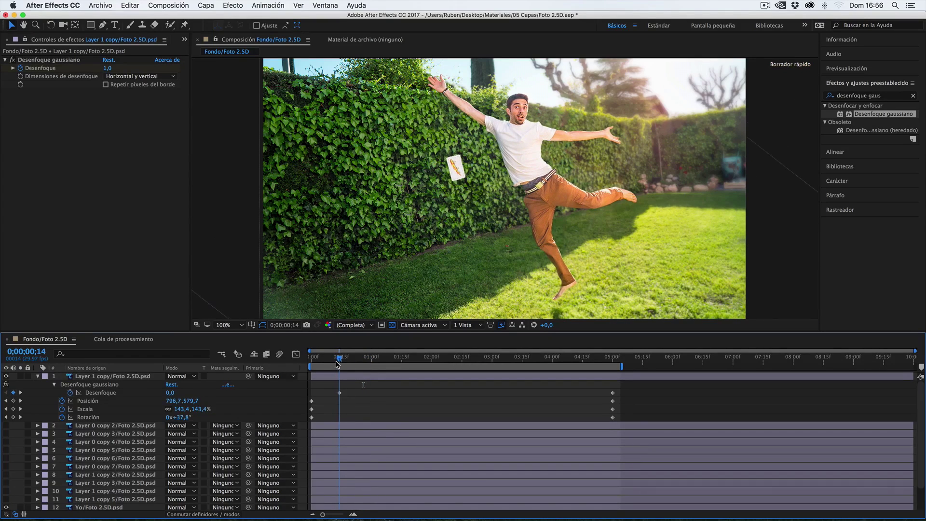
{"action": "left_click_drag", "start_coordinate": [340, 361], "coordinate": [485, 361]}
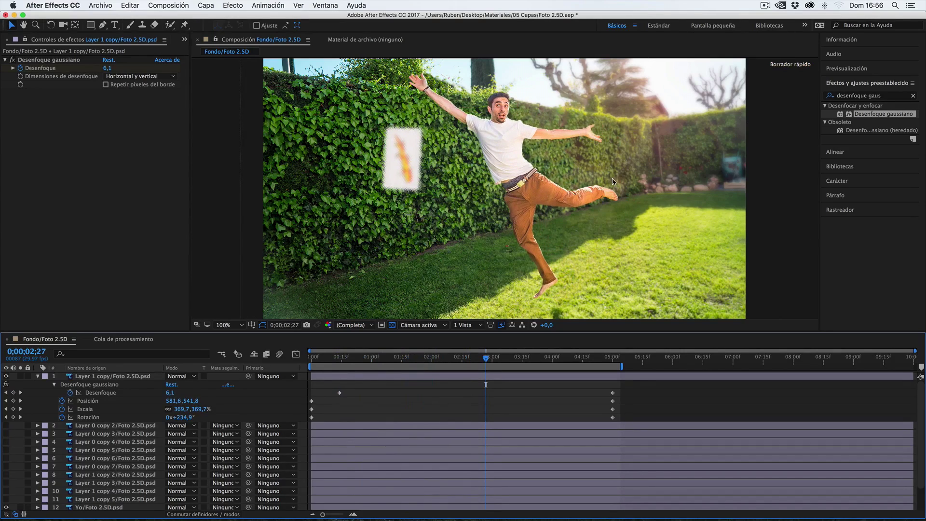
{"action": "left_click_drag", "start_coordinate": [494, 361], "coordinate": [612, 360]}
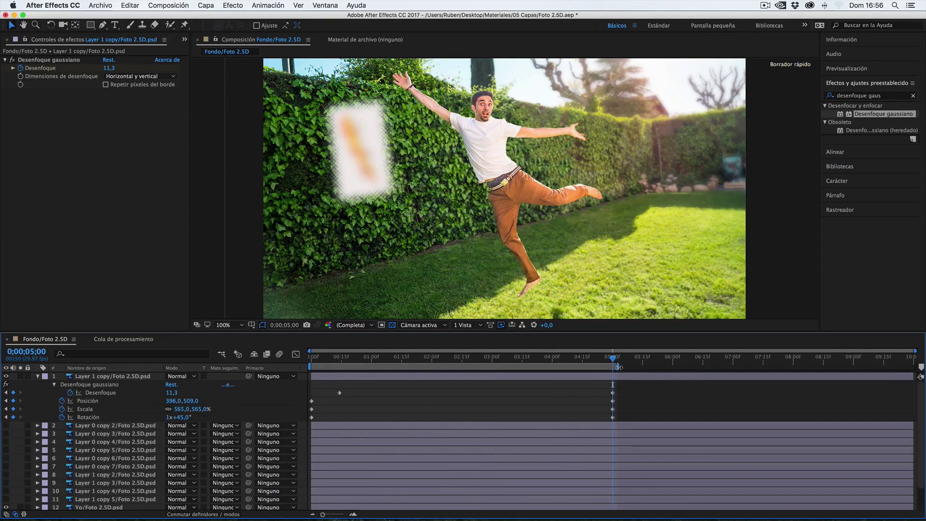
{"action": "left_click_drag", "start_coordinate": [618, 368], "coordinate": [625, 366]}
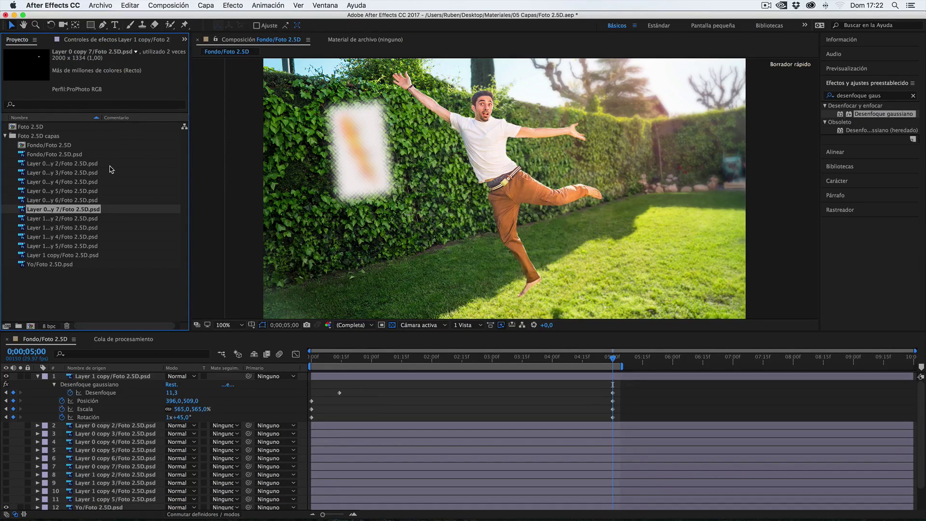
Step: Save the Foto 2.5D project and create a new empty project
{"action": "key", "text": "super+s"}
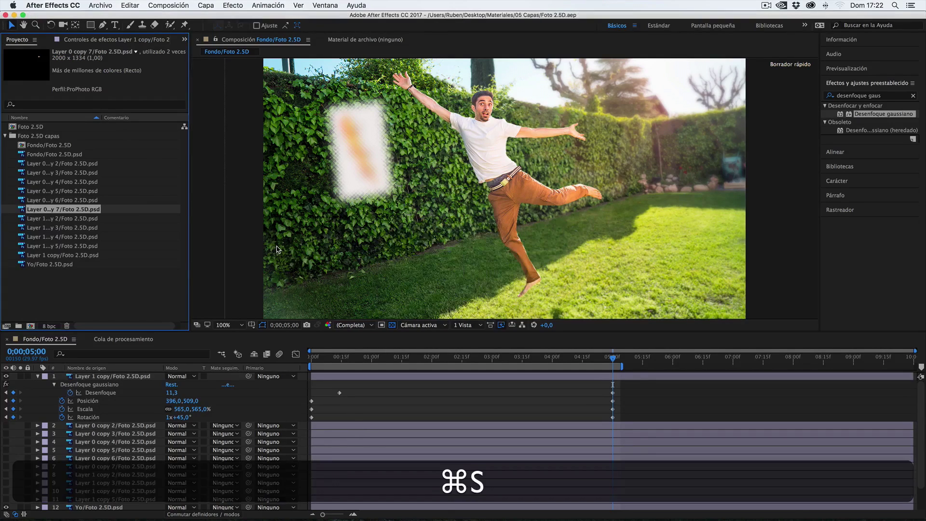
{"action": "left_click", "coordinate": [109, 5]}
{"action": "mouse_move", "coordinate": [109, 18]}
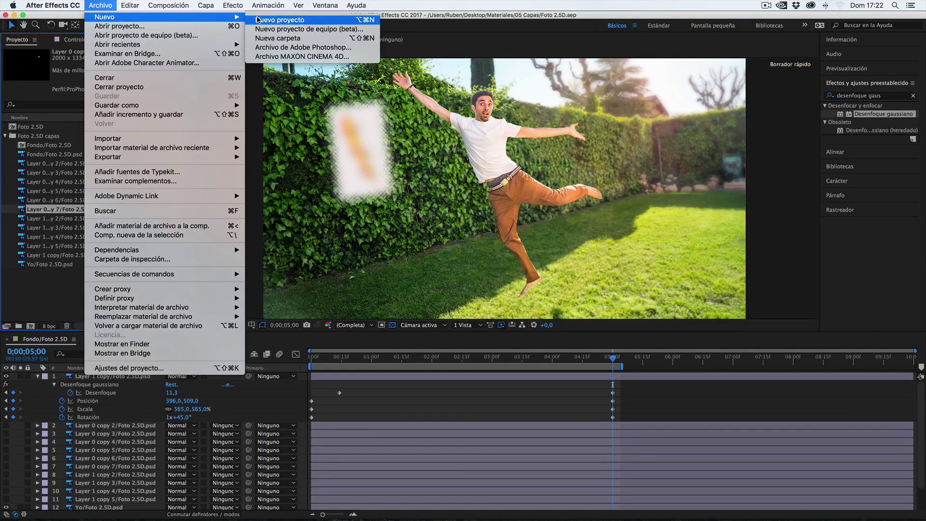
{"action": "left_click", "coordinate": [257, 20]}
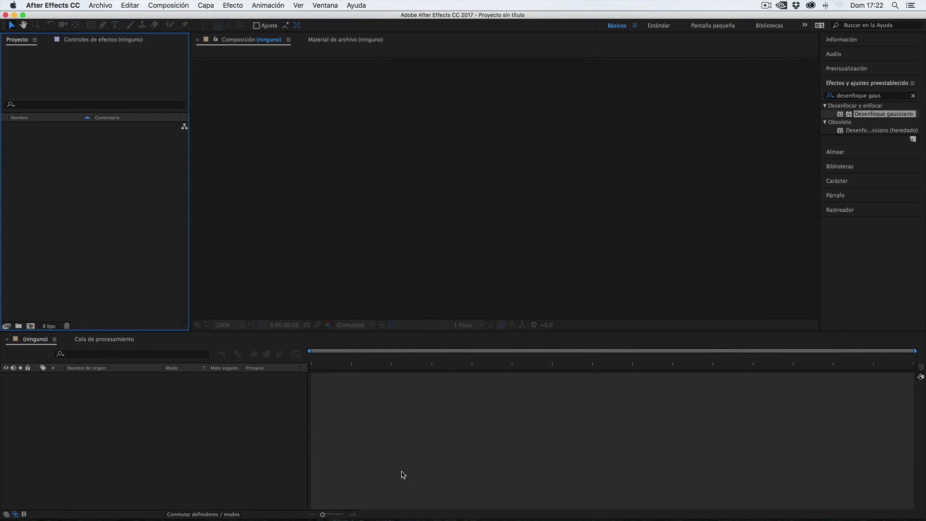
Step: Switch to Photoshop and set the blend mode of Layer 0 copy 3 to Trama in Foto 2.5D Ep. 09.psd
{"action": "left_click", "coordinate": [355, 507]}
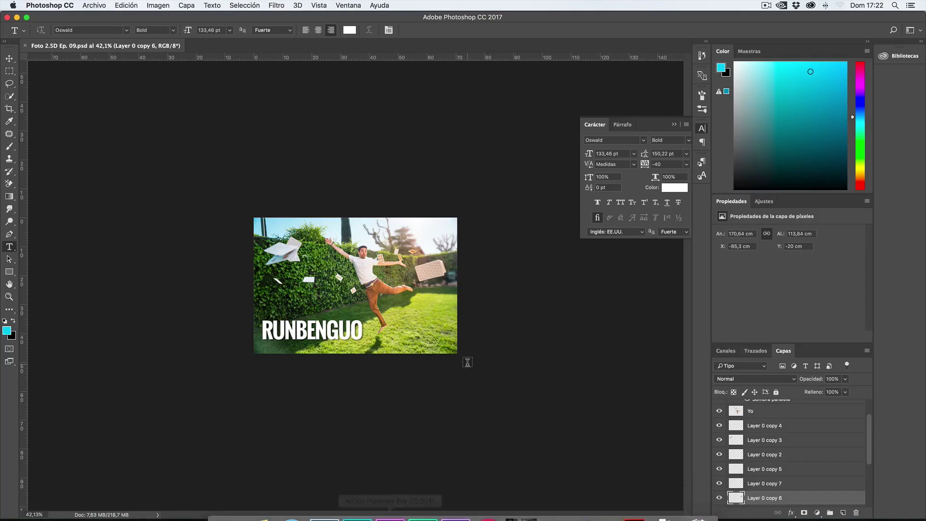
{"action": "scroll", "coordinate": [369, 295], "scroll_direction": "down", "scroll_amount": 3}
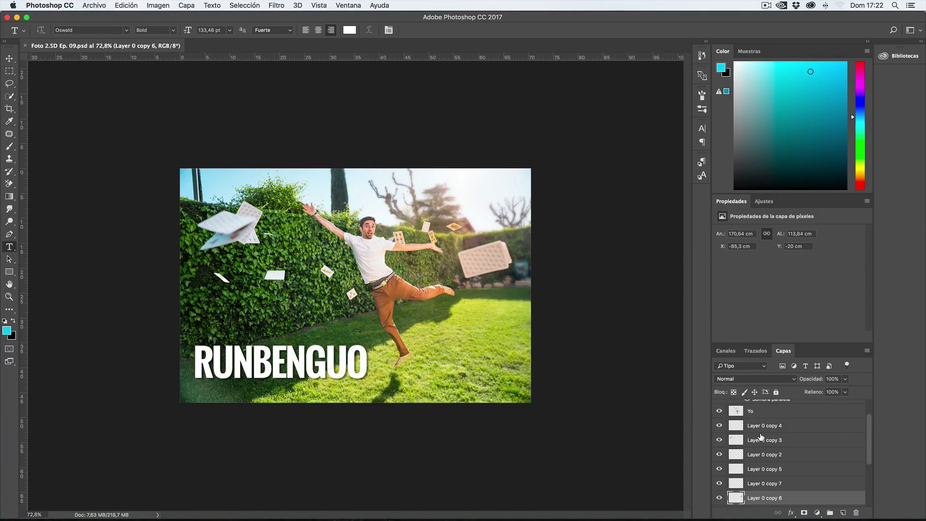
{"action": "scroll", "coordinate": [761, 437], "scroll_direction": "up", "scroll_amount": 2}
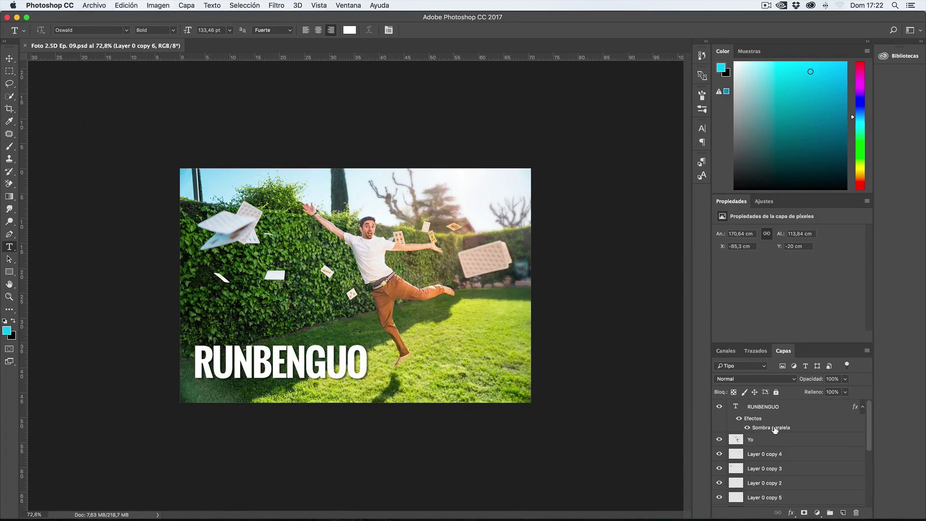
{"action": "left_click", "coordinate": [769, 472]}
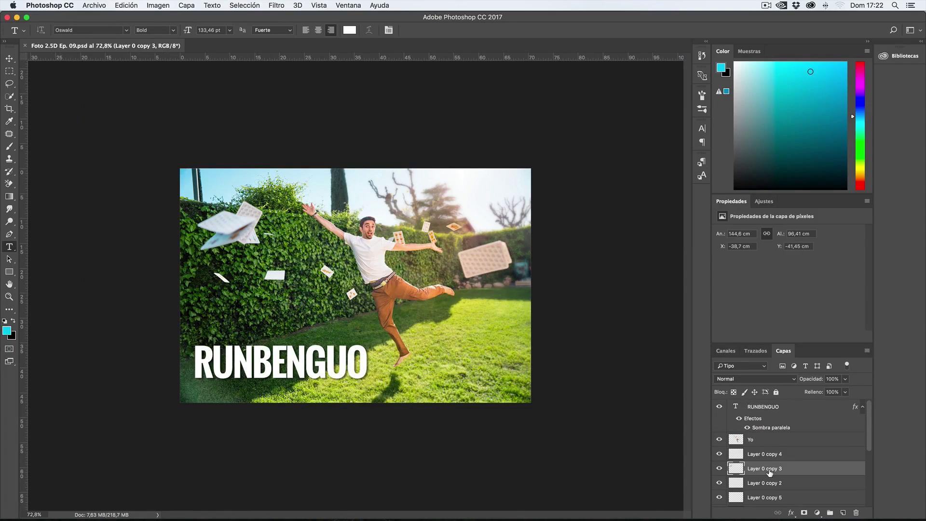
{"action": "left_click", "coordinate": [770, 379]}
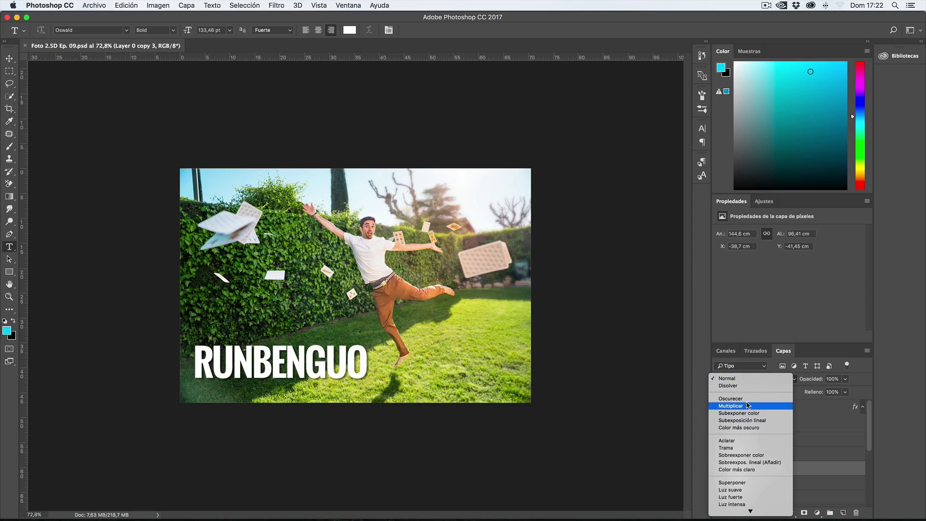
{"action": "left_click", "coordinate": [747, 378]}
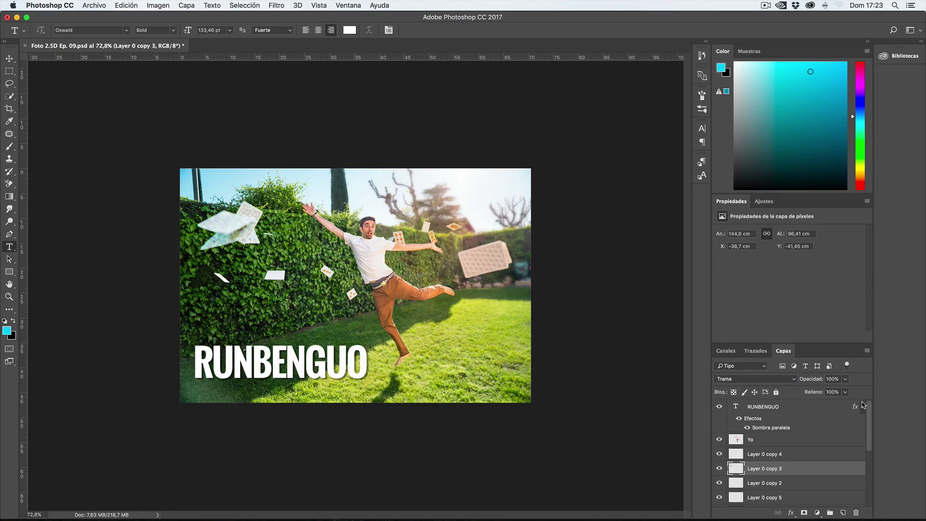
Step: Enlarge the layer list to show the whole stack, and select the Fondo layer followed by Layer 1 copy 5
{"action": "left_click_drag", "start_coordinate": [774, 343], "coordinate": [758, 229]}
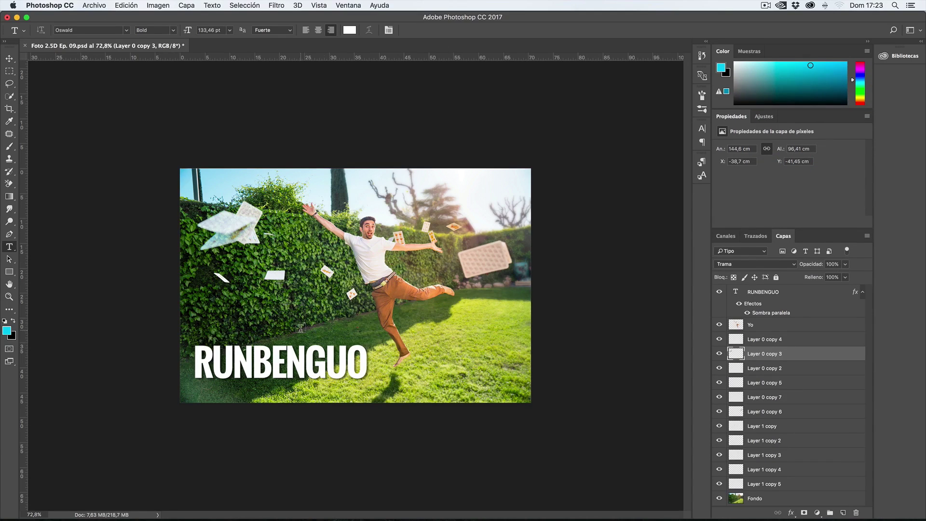
{"action": "scroll", "coordinate": [301, 329], "scroll_direction": "up", "scroll_amount": 5}
{"action": "left_click", "coordinate": [762, 501]}
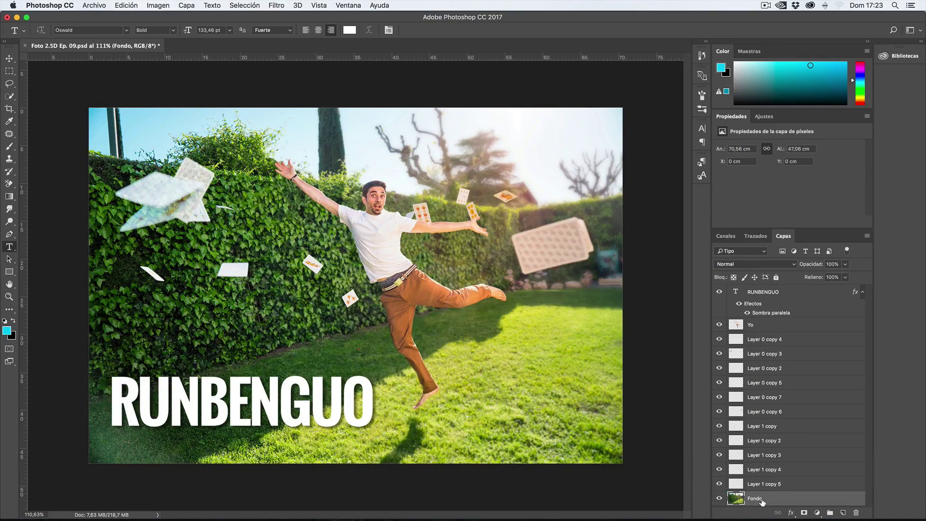
{"action": "left_click", "coordinate": [769, 486]}
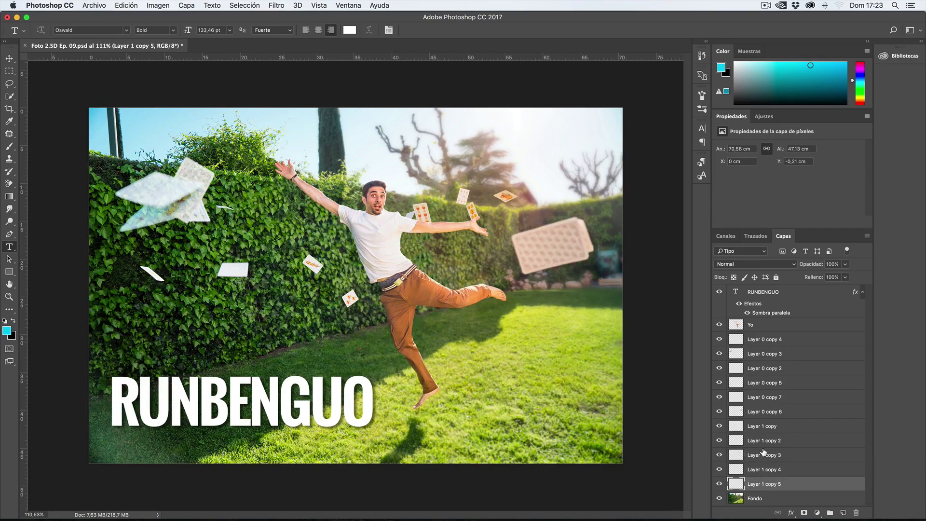
Step: Check the Yo and RUNBENGUO layers by toggling their visibility, and save the document
{"action": "left_click", "coordinate": [719, 324]}
{"action": "left_click", "coordinate": [719, 324]}
{"action": "left_click", "coordinate": [719, 292]}
{"action": "left_click", "coordinate": [719, 292]}
{"action": "left_click", "coordinate": [792, 314]}
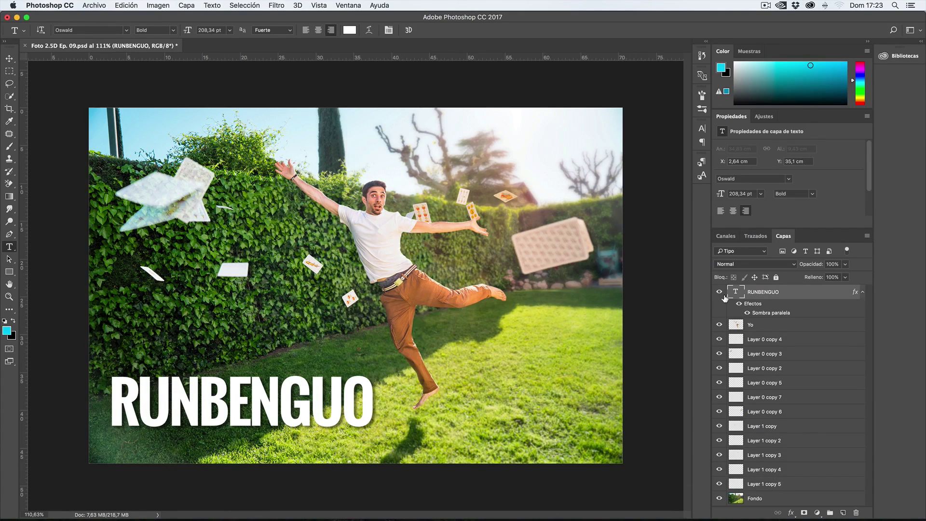
{"action": "left_click", "coordinate": [719, 292]}
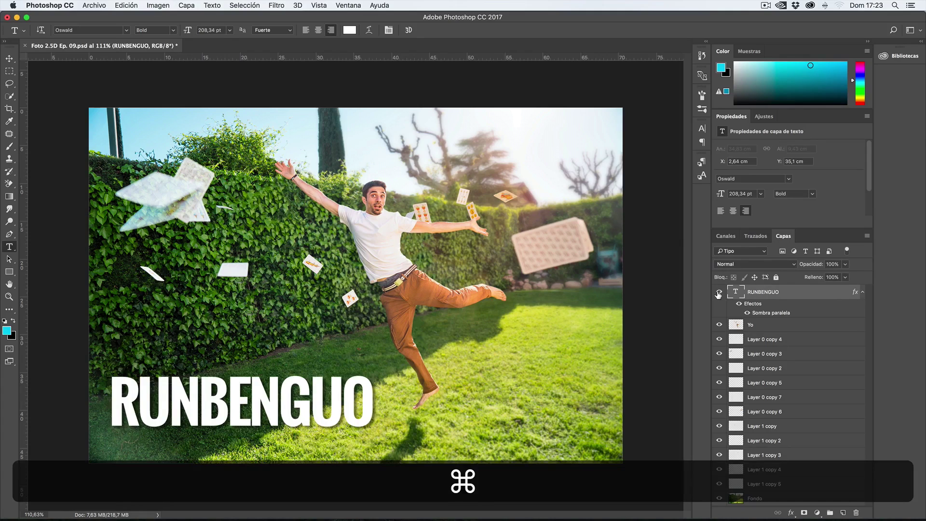
Step: Locate Foto 2.5D Ep. 09.psd in Finder's 09 Importar archivos Photoshop folder, and switch to After Effects
{"action": "left_click", "coordinate": [241, 506]}
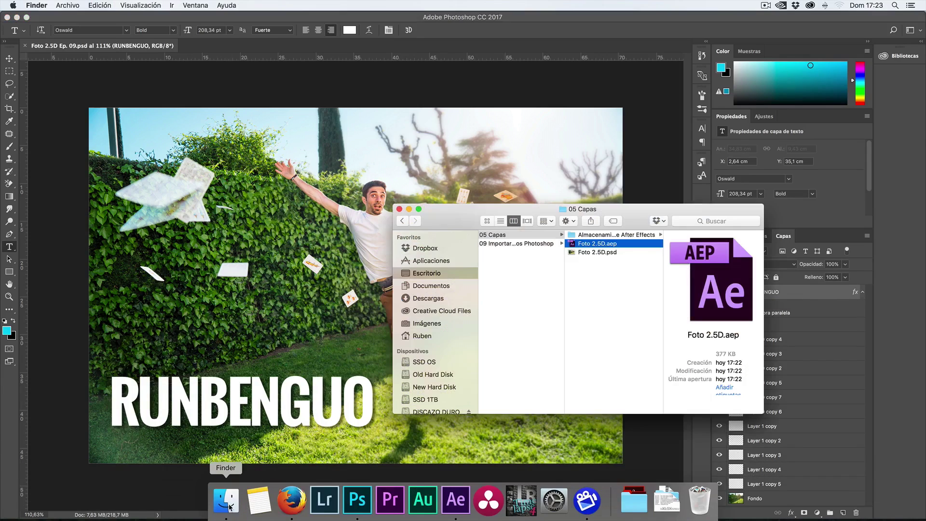
{"action": "left_click", "coordinate": [539, 245]}
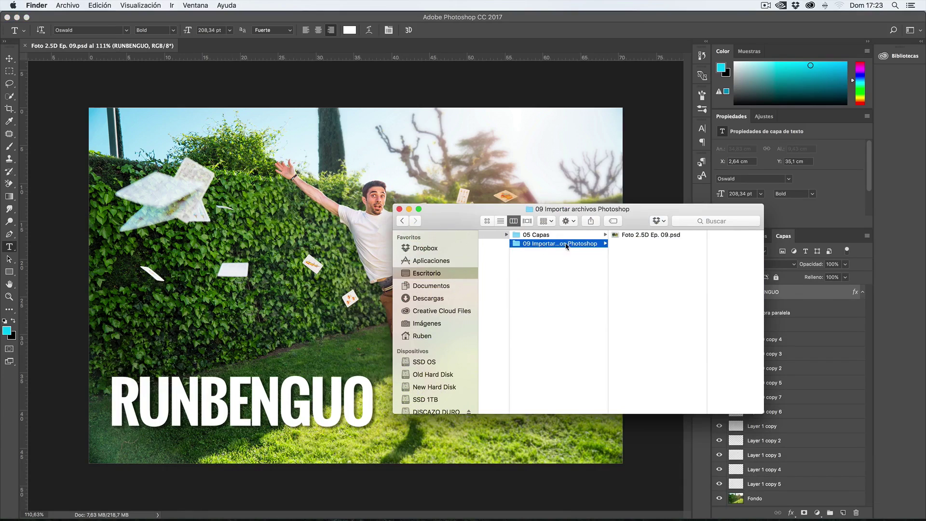
{"action": "left_click", "coordinate": [646, 236]}
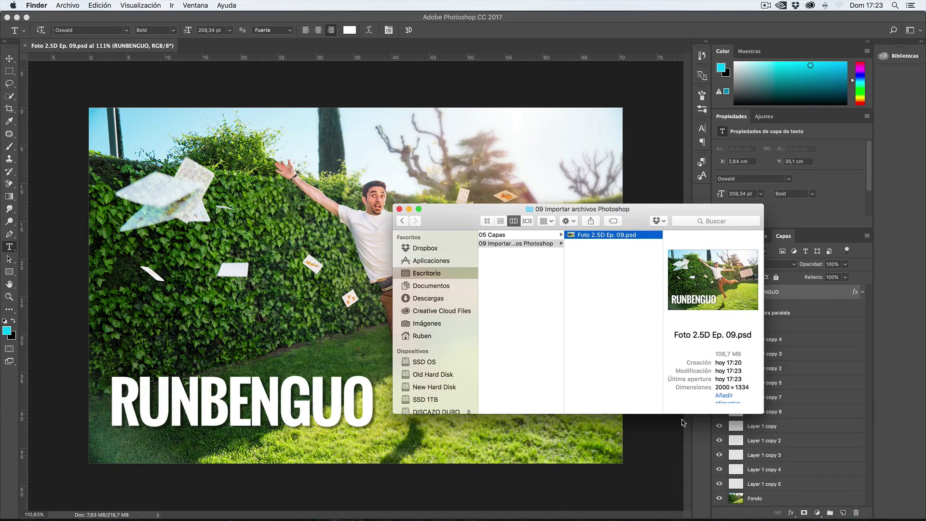
{"action": "left_click", "coordinate": [652, 455]}
{"action": "mouse_move", "coordinate": [521, 502]}
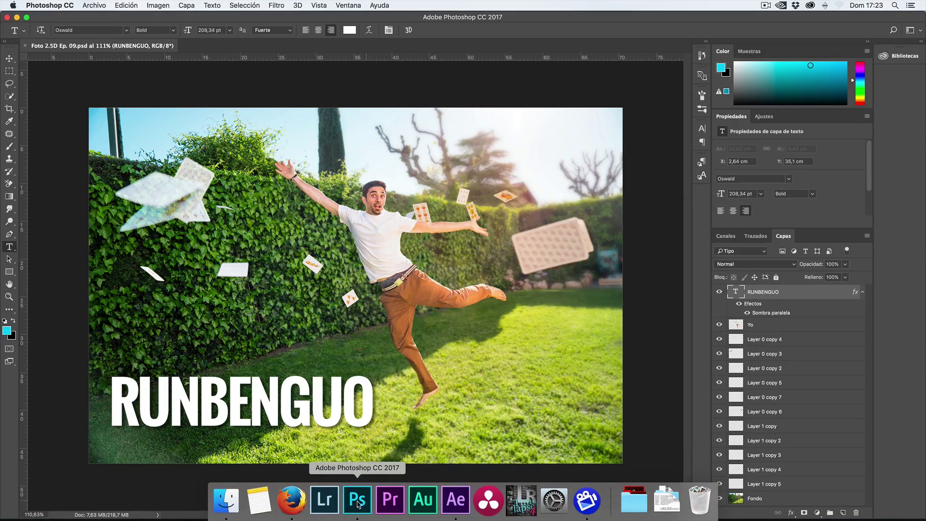
{"action": "left_click", "coordinate": [450, 497]}
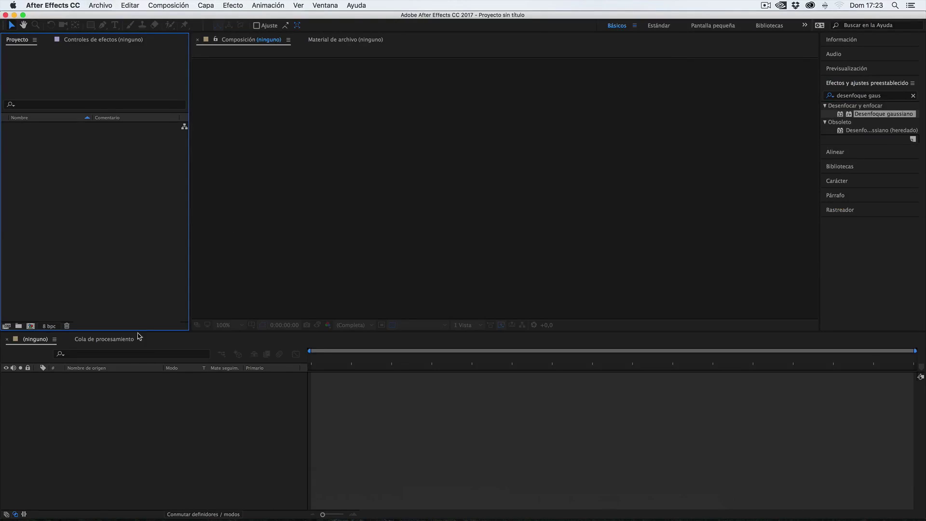
{"action": "left_click", "coordinate": [224, 500]}
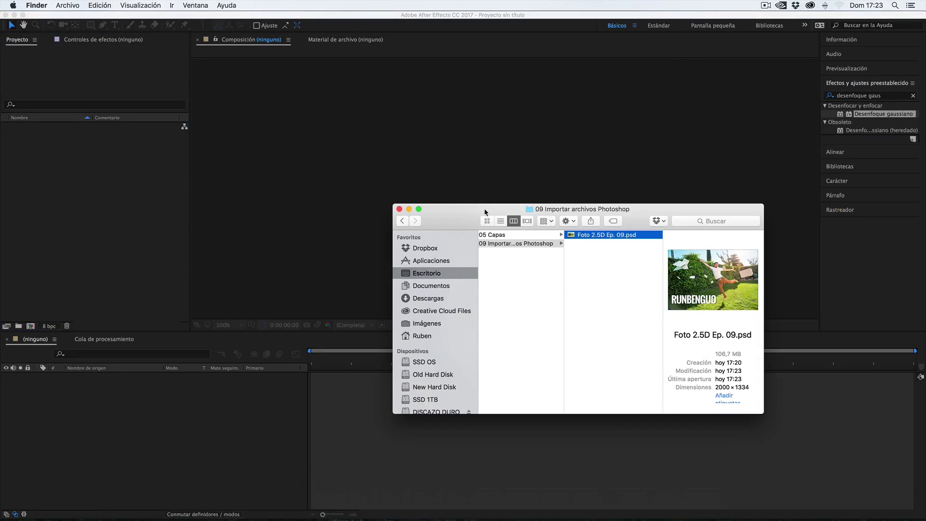
{"action": "left_click_drag", "start_coordinate": [587, 237], "coordinate": [43, 190]}
{"action": "left_click", "coordinate": [94, 5]}
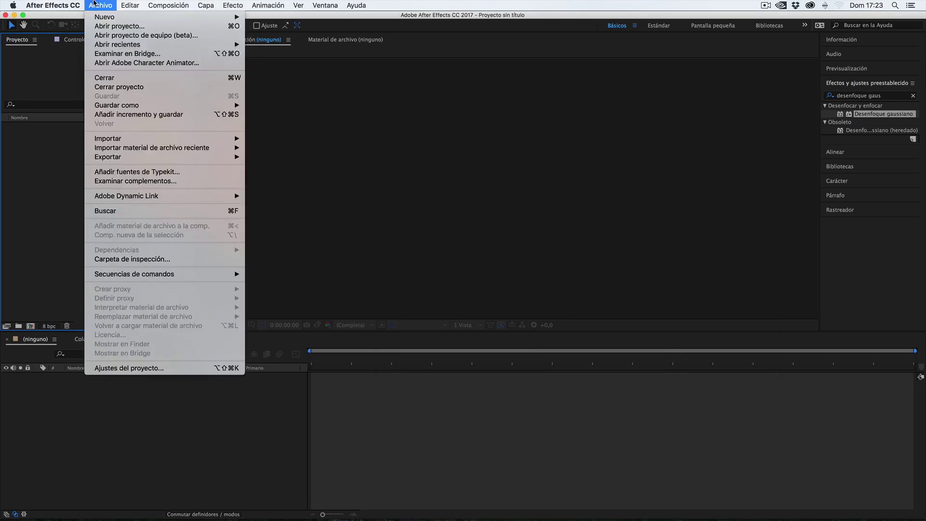
{"action": "mouse_move", "coordinate": [193, 139]}
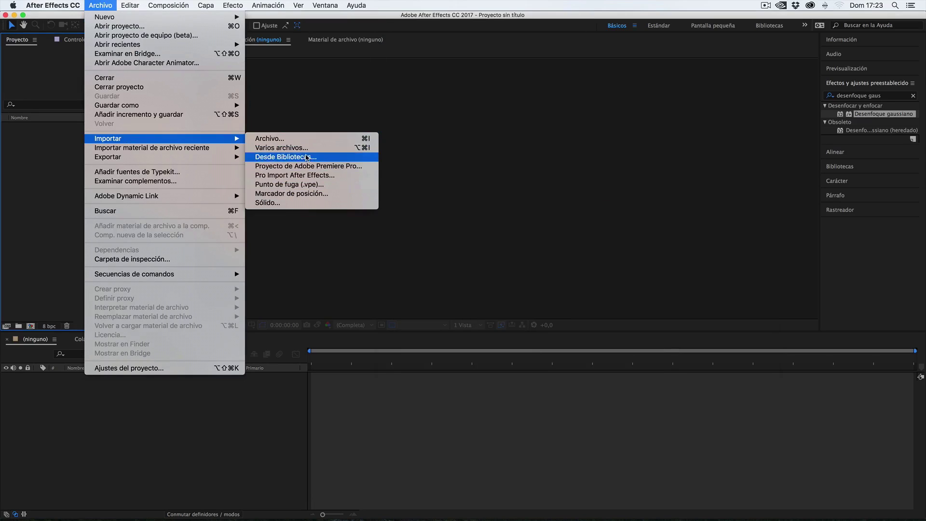
{"action": "left_click", "coordinate": [296, 139]}
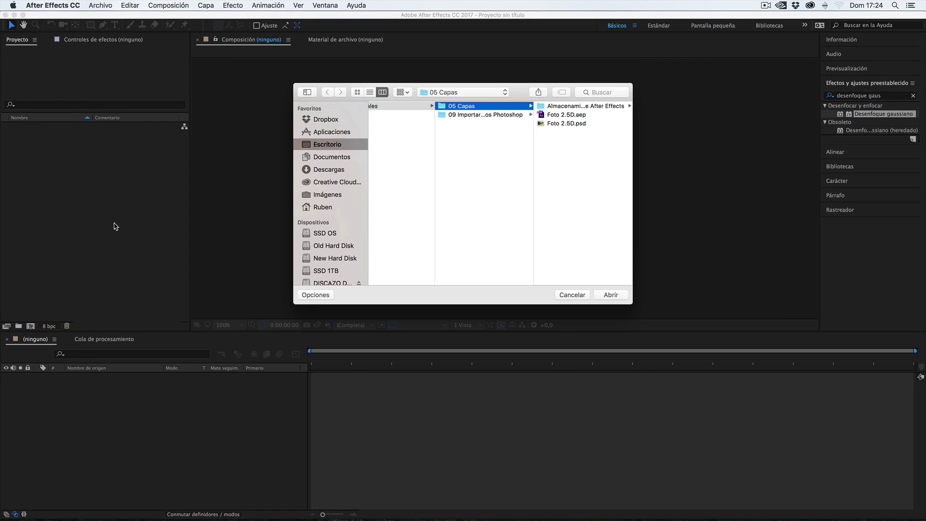
{"action": "left_click", "coordinate": [470, 115]}
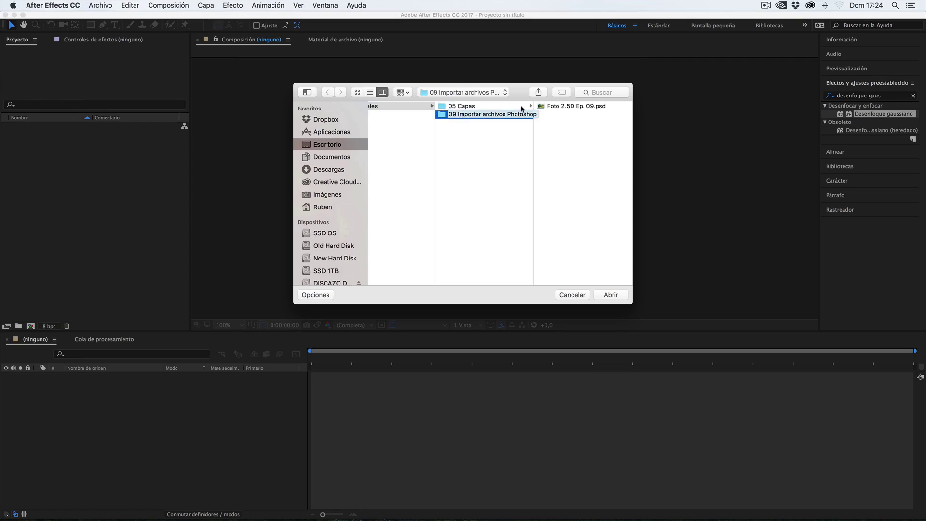
{"action": "left_click", "coordinate": [561, 108]}
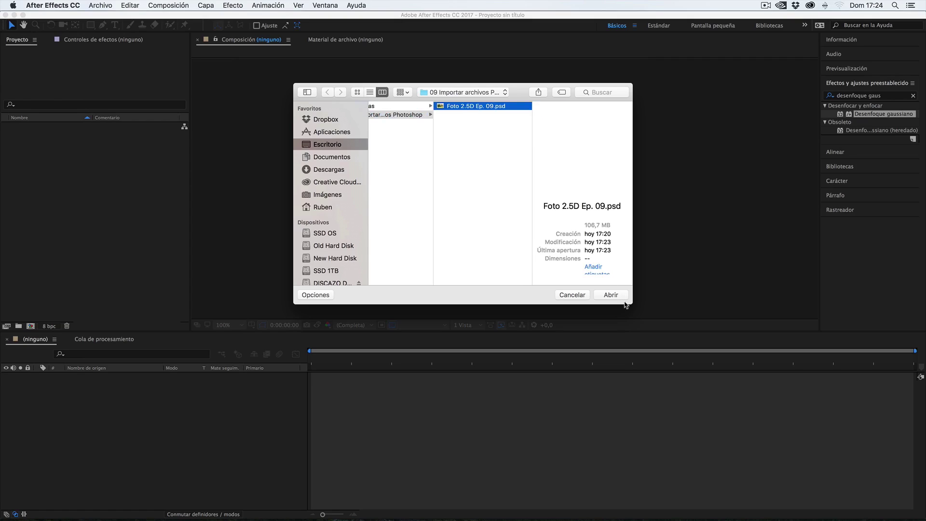
{"action": "left_click", "coordinate": [611, 294]}
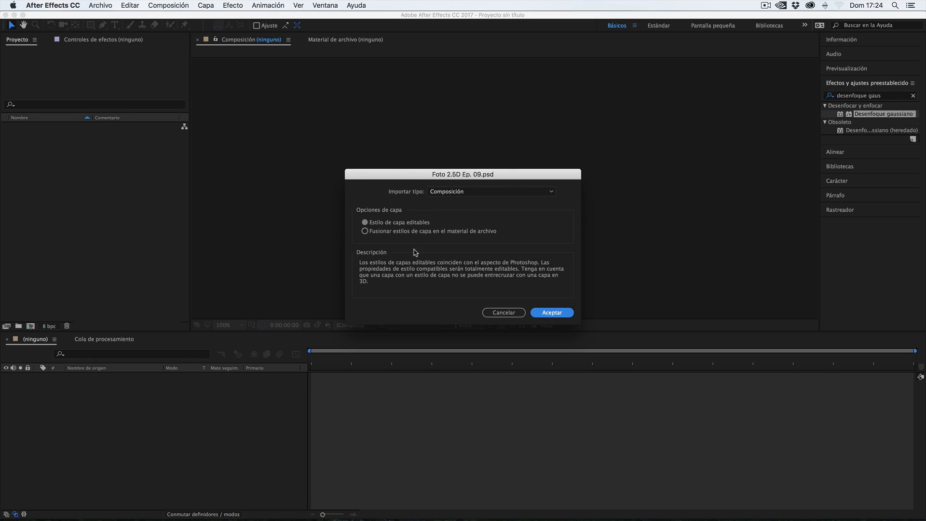
{"action": "key", "text": "Return"}
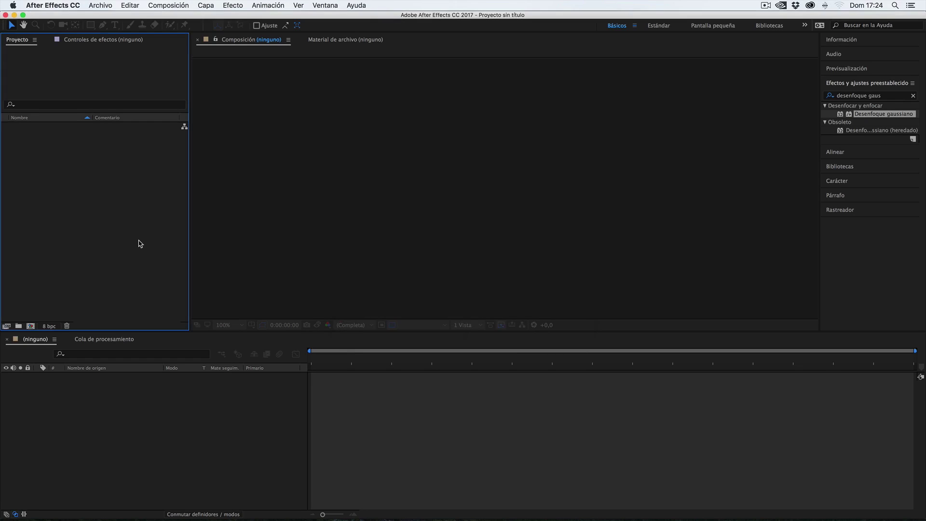
Step: Examine the Importar como choices for Foto 2.5D Ep. 09.psd in the import options, and cancel the import
{"action": "double_click", "coordinate": [140, 244]}
{"action": "left_click", "coordinate": [415, 106]}
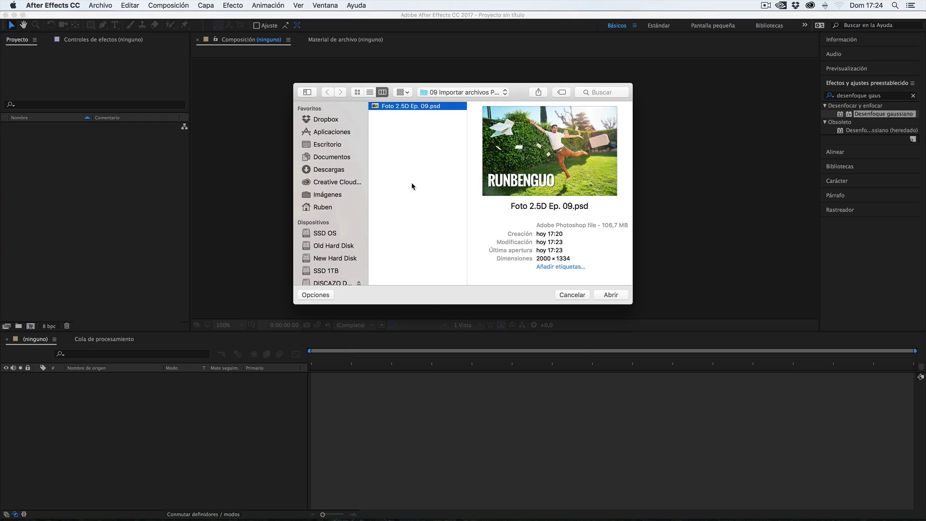
{"action": "left_click", "coordinate": [316, 295]}
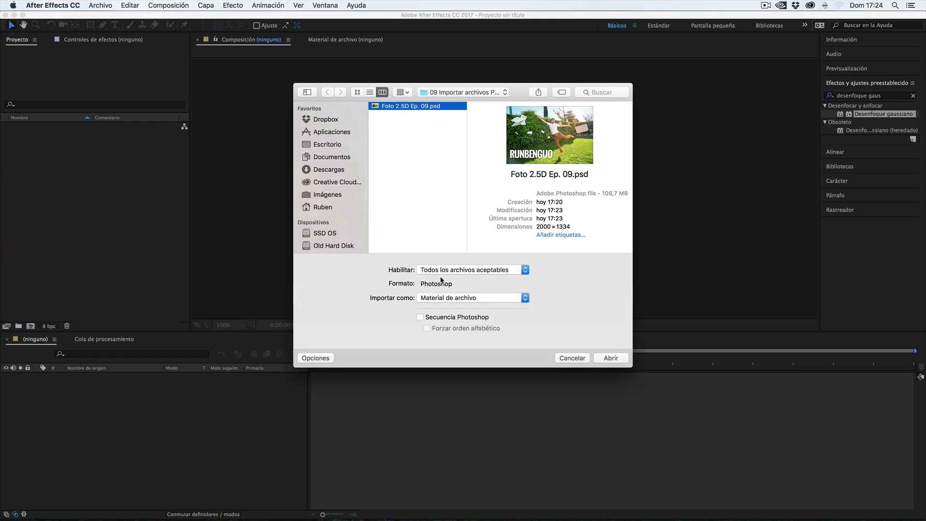
{"action": "left_click", "coordinate": [427, 297]}
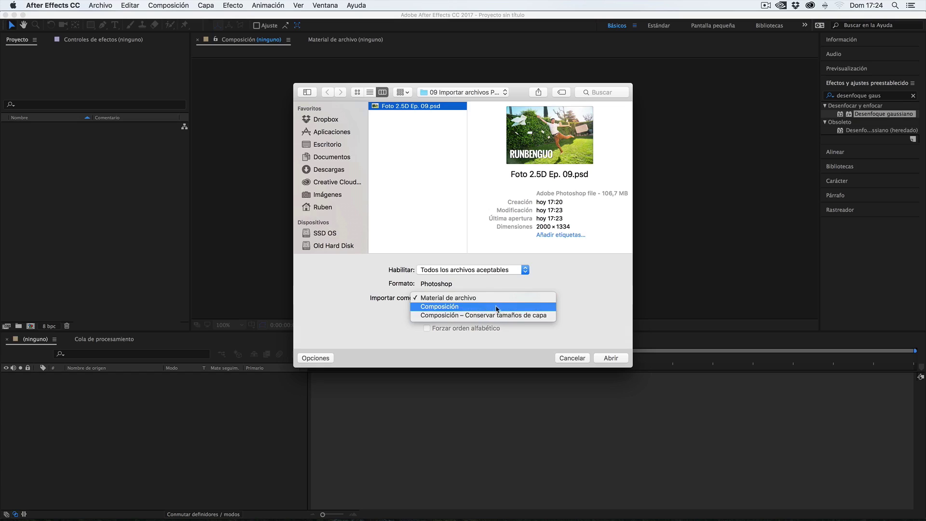
{"action": "left_click", "coordinate": [384, 282]}
{"action": "left_click", "coordinate": [572, 357]}
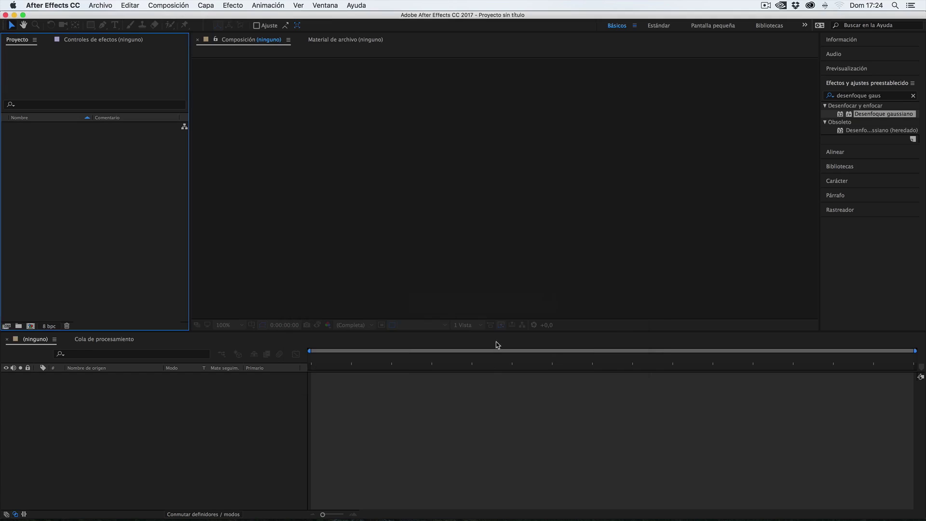
Step: Import Foto 2.5D Ep. 09.psd as Composición with the Estilo de capa editables layer option
{"action": "double_click", "coordinate": [125, 212]}
{"action": "left_click", "coordinate": [413, 107]}
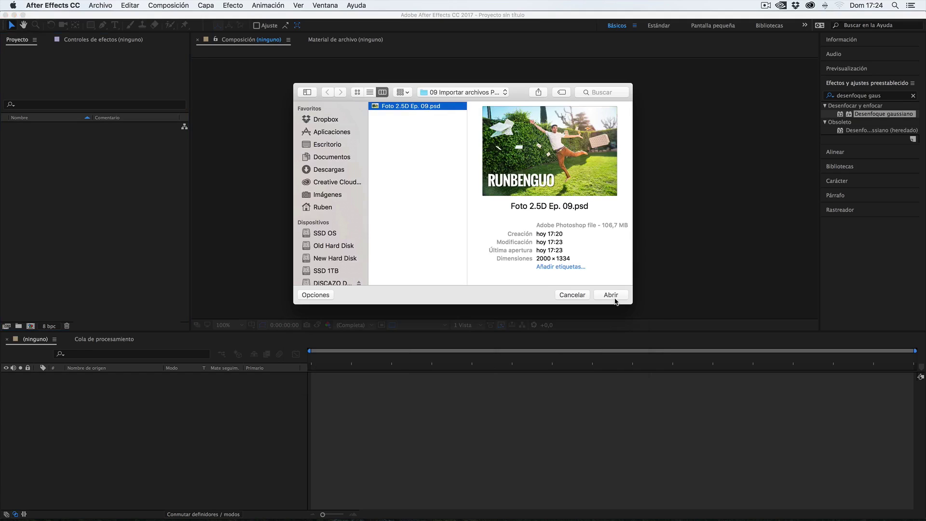
{"action": "left_click", "coordinate": [611, 295]}
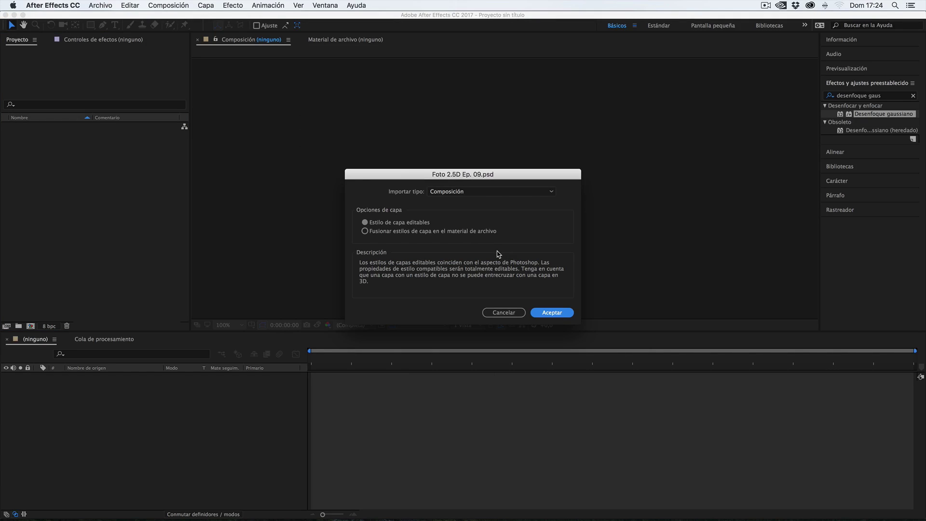
{"action": "left_click", "coordinate": [470, 193]}
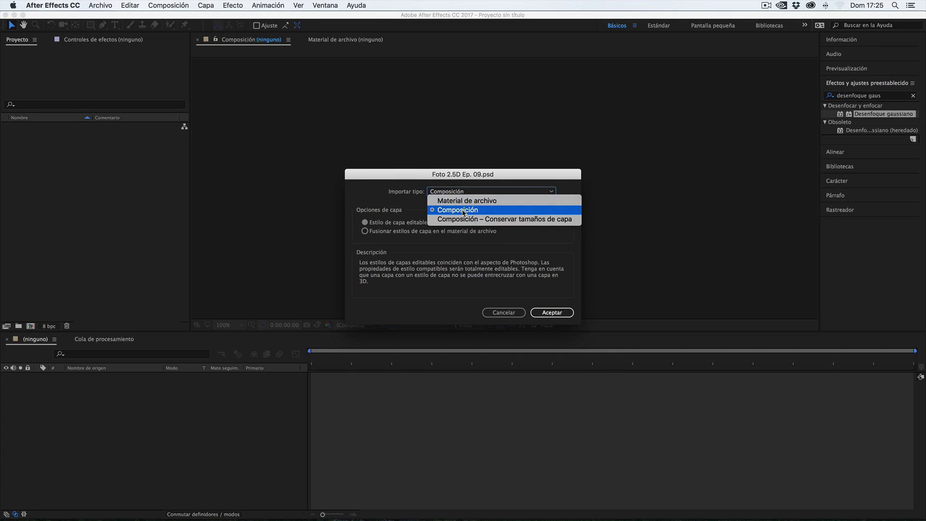
{"action": "left_click", "coordinate": [463, 213]}
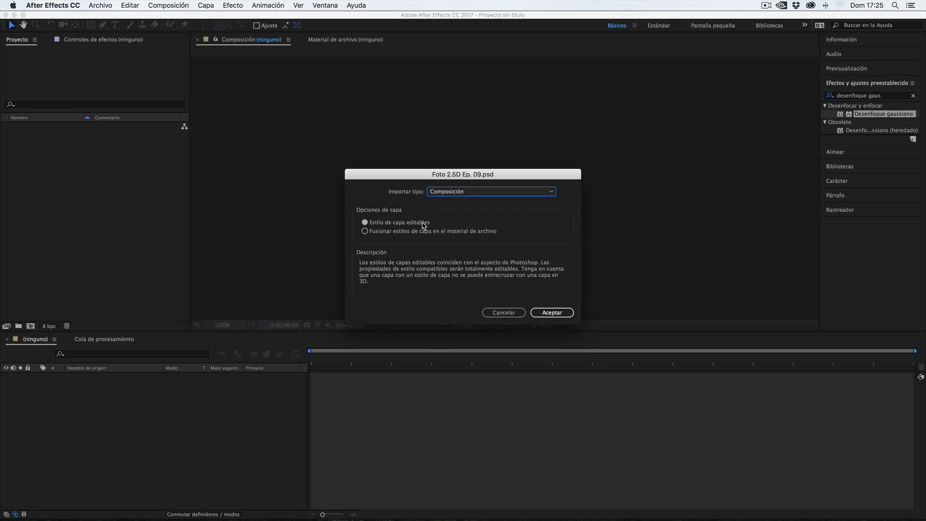
{"action": "left_click", "coordinate": [380, 233]}
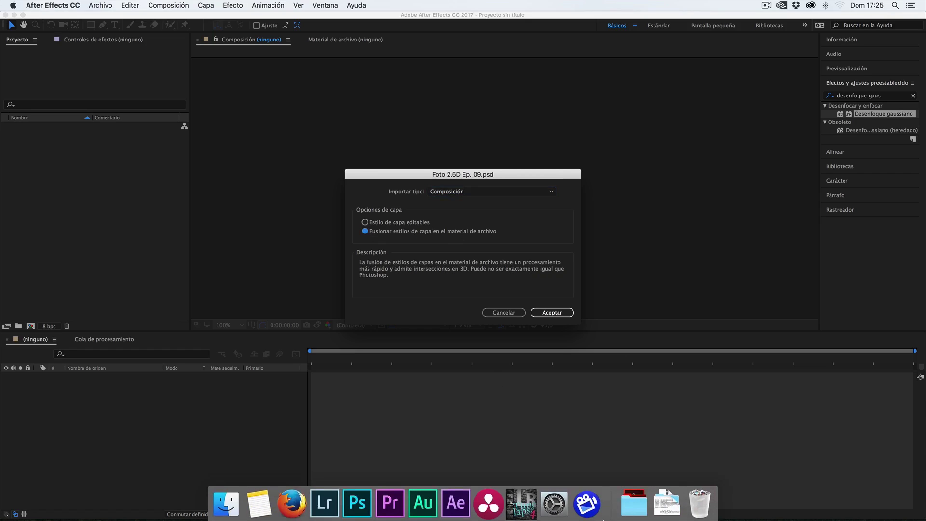
{"action": "left_click", "coordinate": [390, 223]}
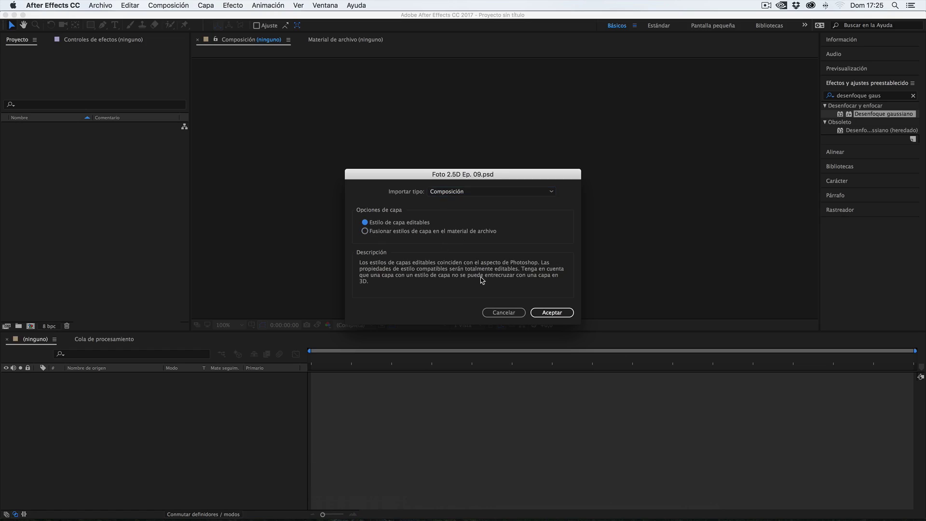
{"action": "left_click", "coordinate": [551, 314]}
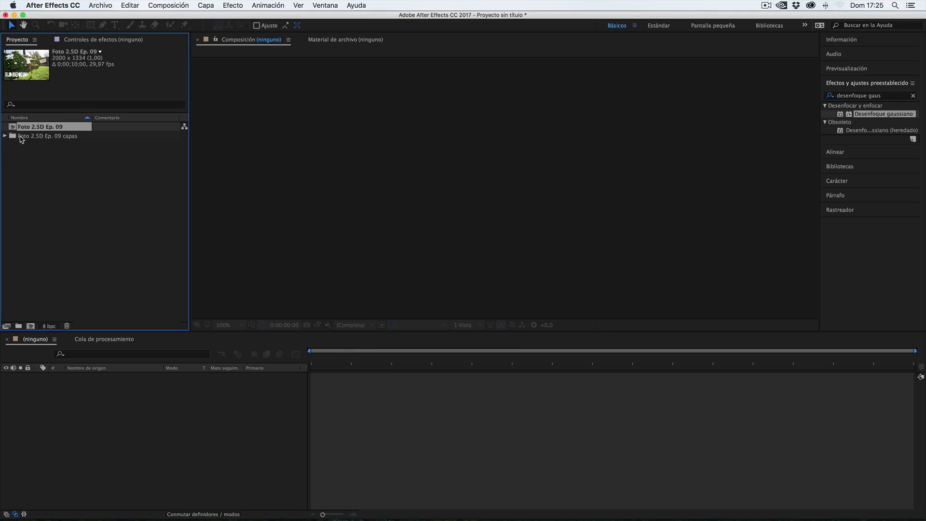
Step: Check the contents of the Foto 2.5D Ep. 09 capas folder, and open the Foto 2.5D Ep. 09 composition
{"action": "left_click", "coordinate": [22, 136]}
{"action": "left_click", "coordinate": [6, 136]}
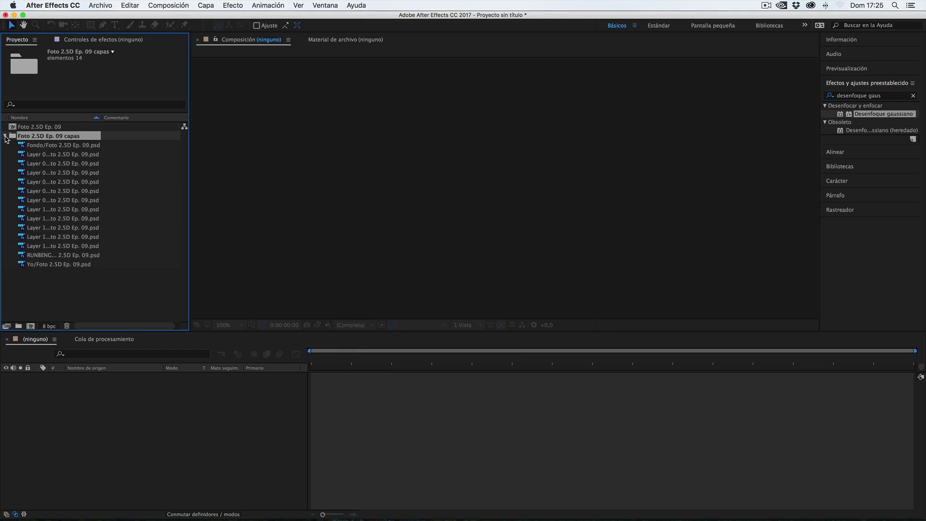
{"action": "left_click", "coordinate": [5, 137]}
{"action": "left_click", "coordinate": [18, 128]}
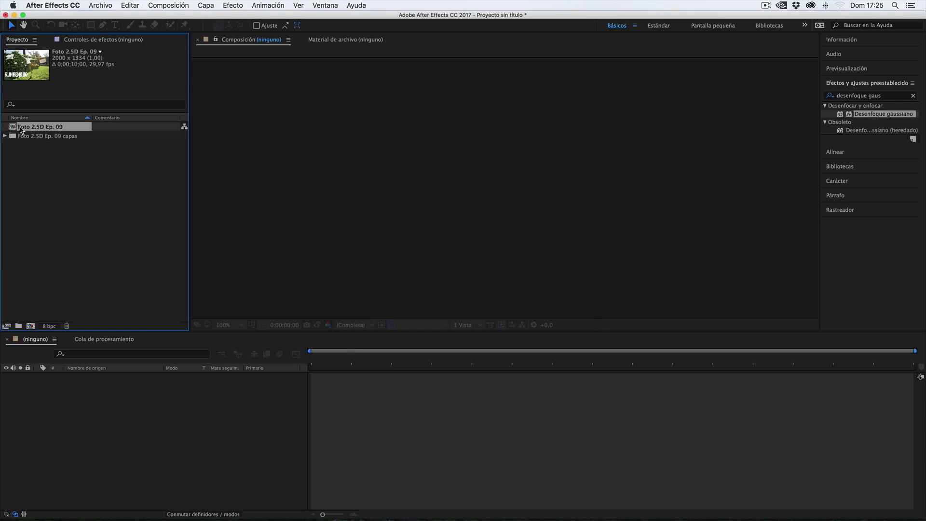
{"action": "double_click", "coordinate": [15, 128]}
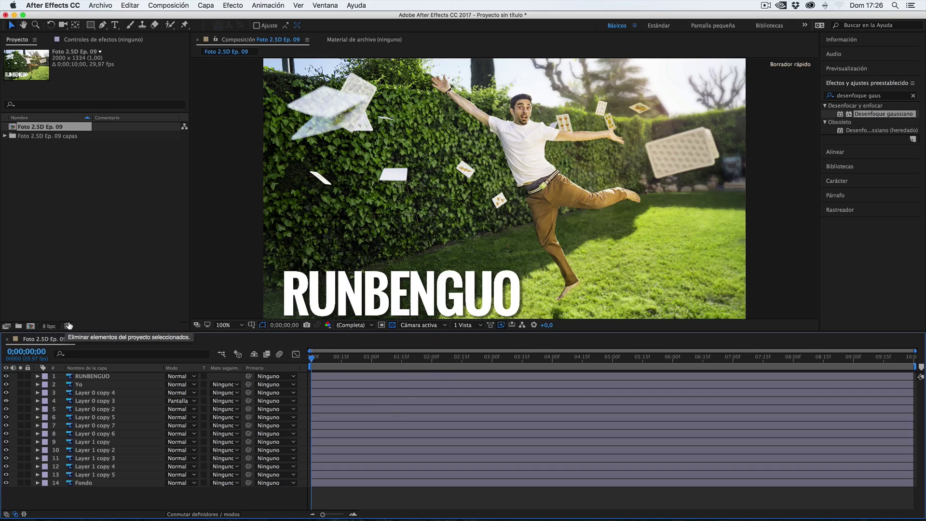
Step: Set the project's color working space to sRGB IEC61966-2.1
{"action": "left_click", "coordinate": [46, 327]}
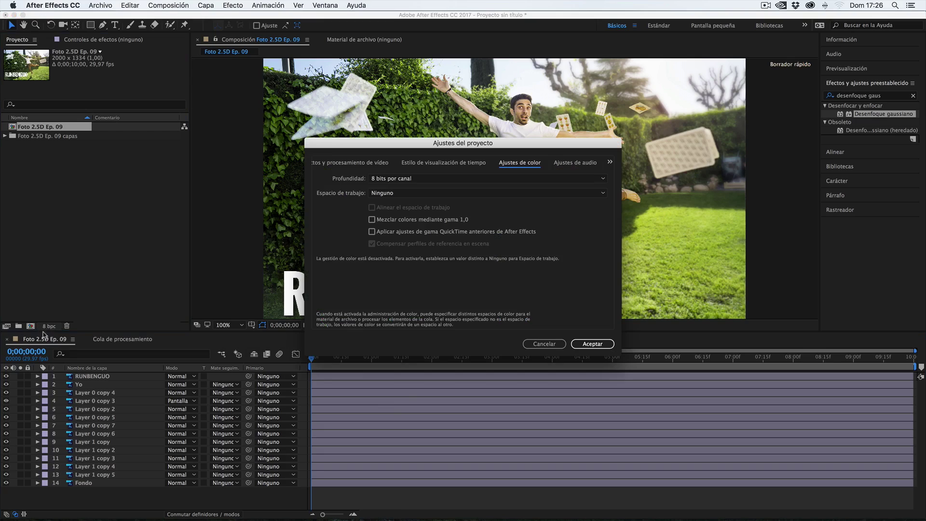
{"action": "left_click", "coordinate": [404, 192]}
{"action": "left_click", "coordinate": [409, 183]}
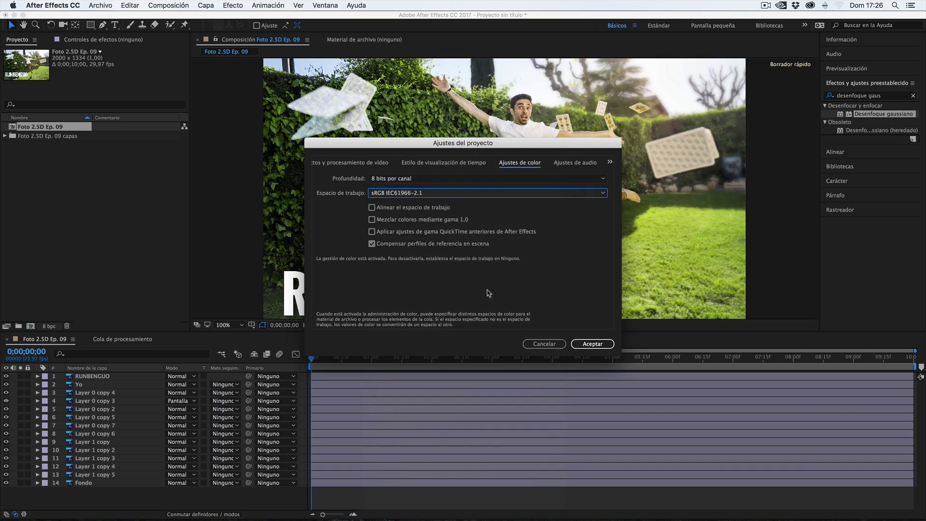
{"action": "left_click", "coordinate": [603, 344]}
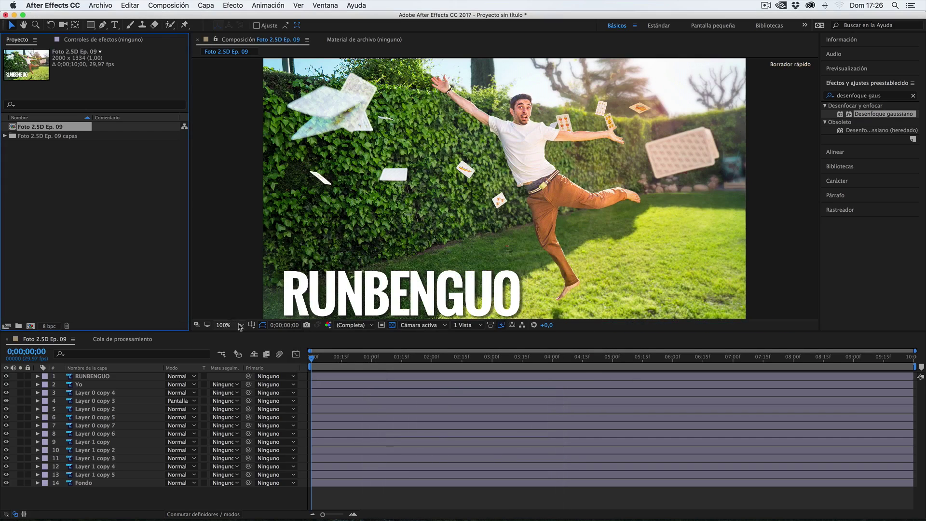
Step: Try several magnifications of the composition preview, and fit it to the viewer with Ajustar
{"action": "scroll", "coordinate": [487, 231], "scroll_direction": "down", "scroll_amount": 4}
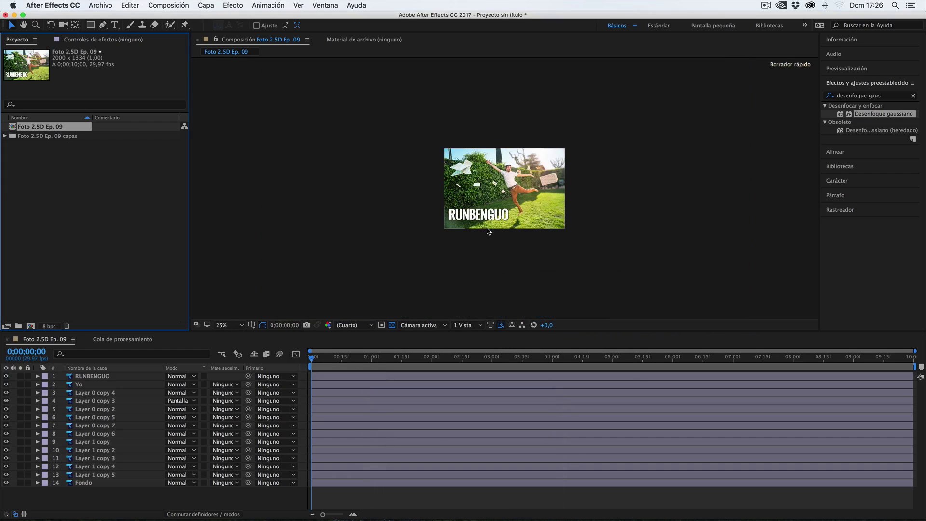
{"action": "key", "text": "slash"}
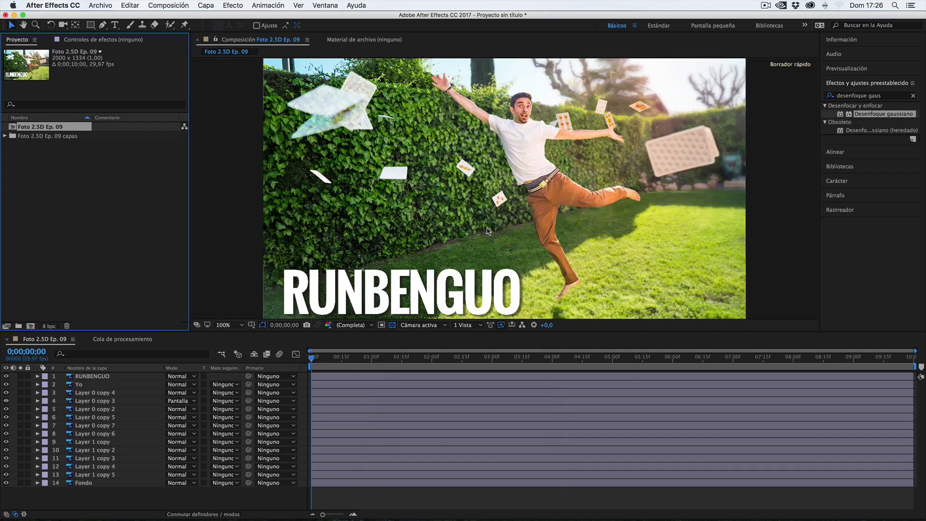
{"action": "left_click", "coordinate": [430, 44]}
{"action": "key", "text": "comma"}
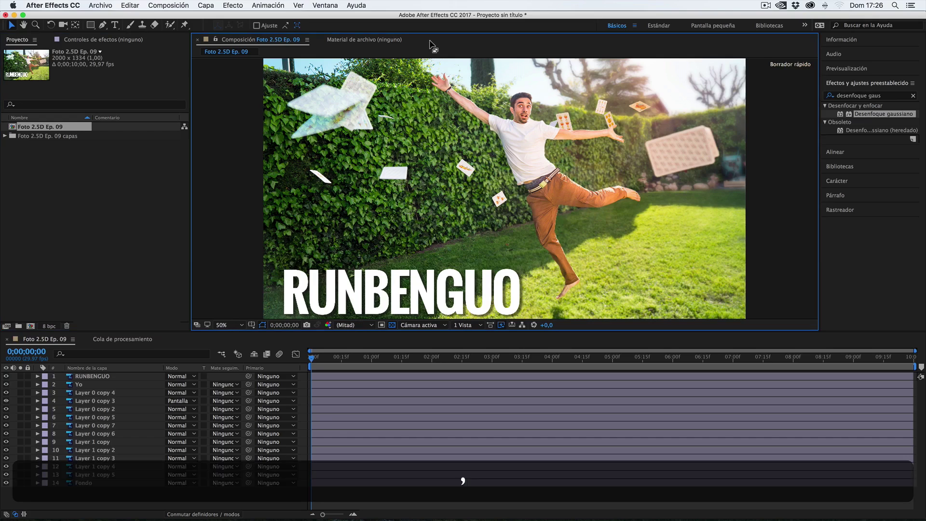
{"action": "key", "text": "comma"}
{"action": "key", "text": "period"}
{"action": "key", "text": "period"}
{"action": "left_click", "coordinate": [239, 325]}
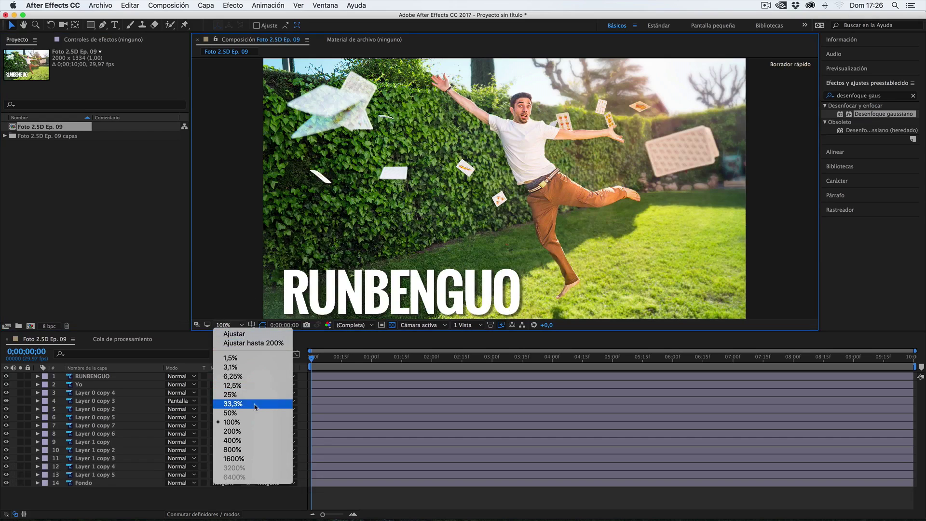
{"action": "left_click", "coordinate": [240, 337]}
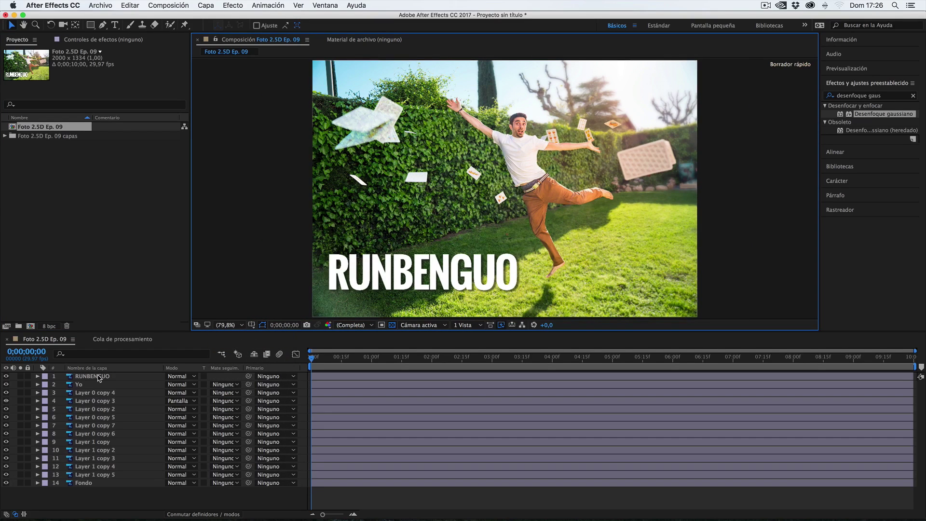
Step: Inspect the imported layers from Fondo up to Layer 0 copy 3, toggling the visibility of Layer 0 copy 3 off and on
{"action": "left_click", "coordinate": [91, 483]}
{"action": "left_click", "coordinate": [91, 476]}
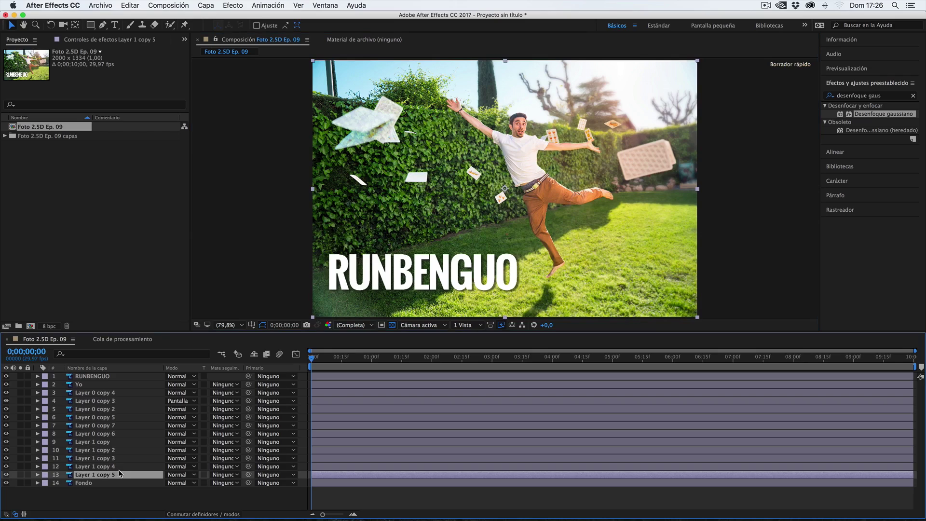
{"action": "left_click", "coordinate": [101, 460]}
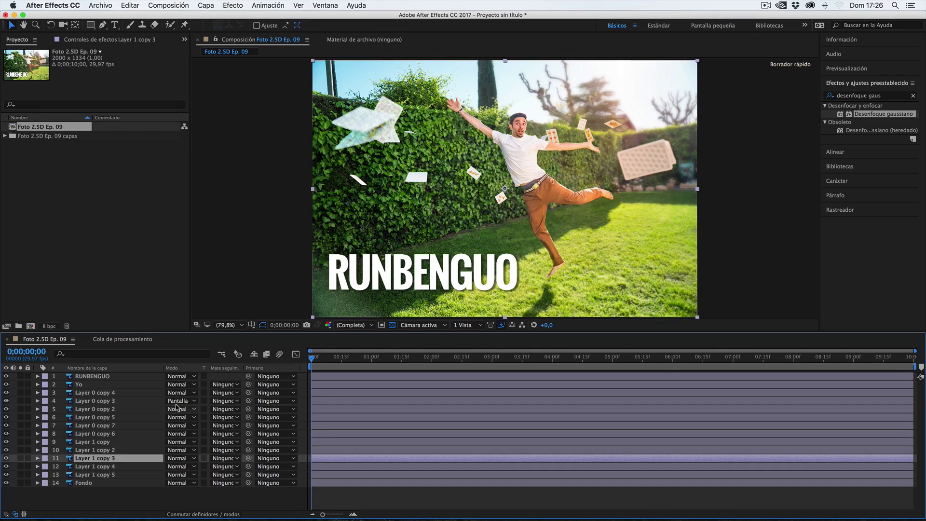
{"action": "left_click", "coordinate": [112, 401]}
{"action": "left_click", "coordinate": [5, 401]}
{"action": "left_click", "coordinate": [5, 400]}
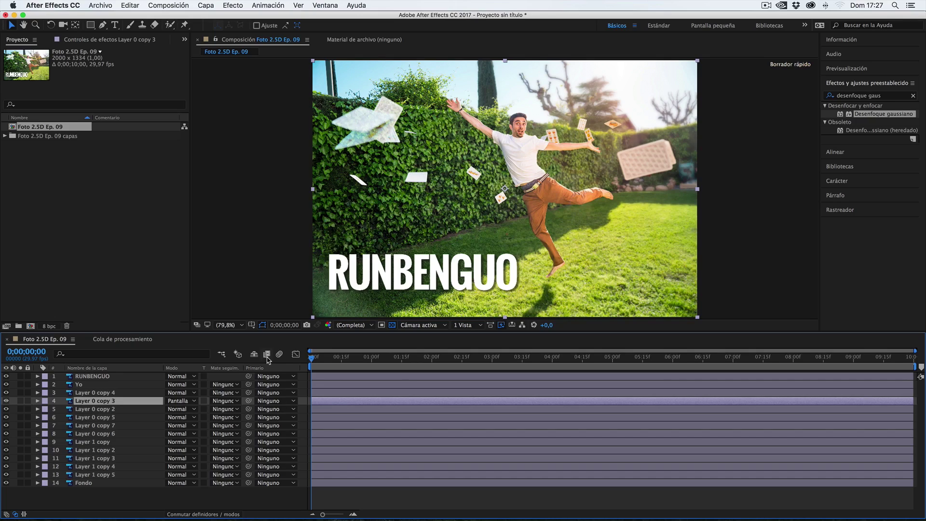
Step: Select the RUNBENGUO layer in the composition, and switch to Photoshop
{"action": "left_click", "coordinate": [99, 377]}
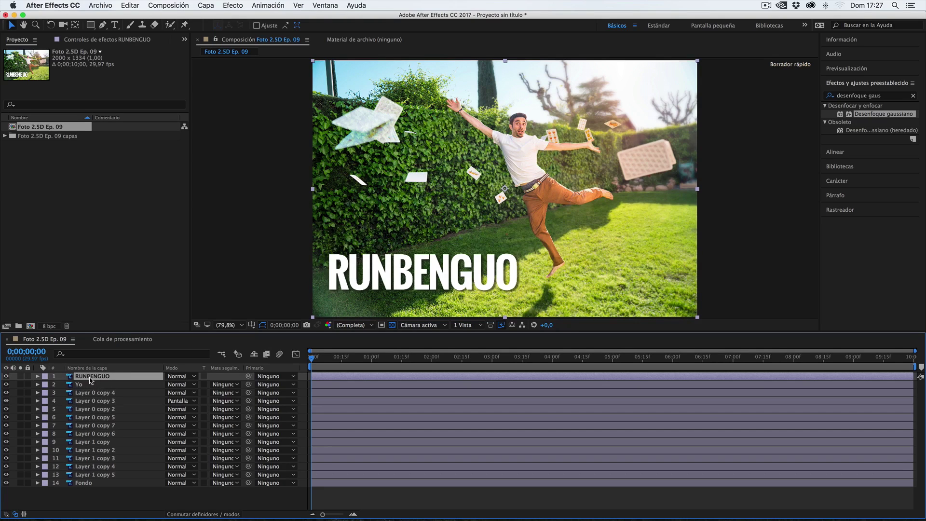
{"action": "left_click", "coordinate": [358, 506]}
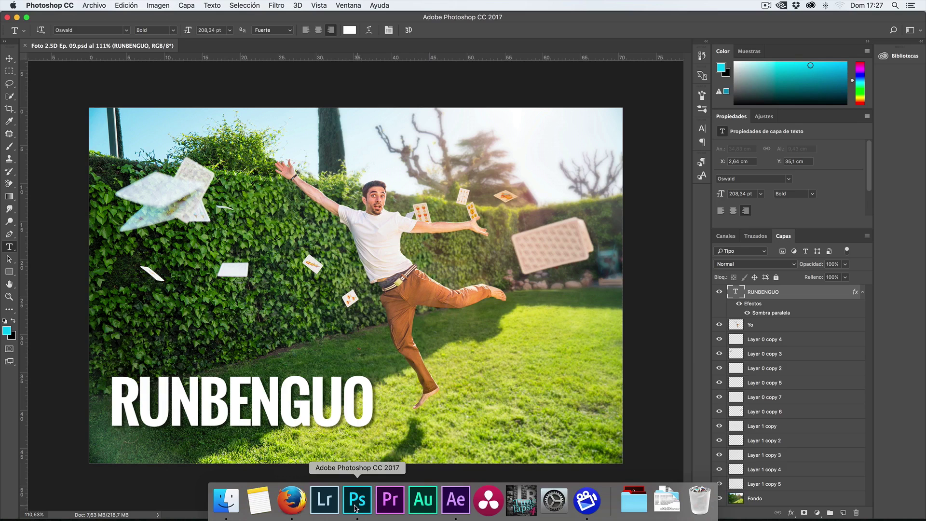
Step: Open the RUNBENGUO text layer for editing in Photoshop, leave its text as it is, and examine the layer
{"action": "double_click", "coordinate": [735, 291]}
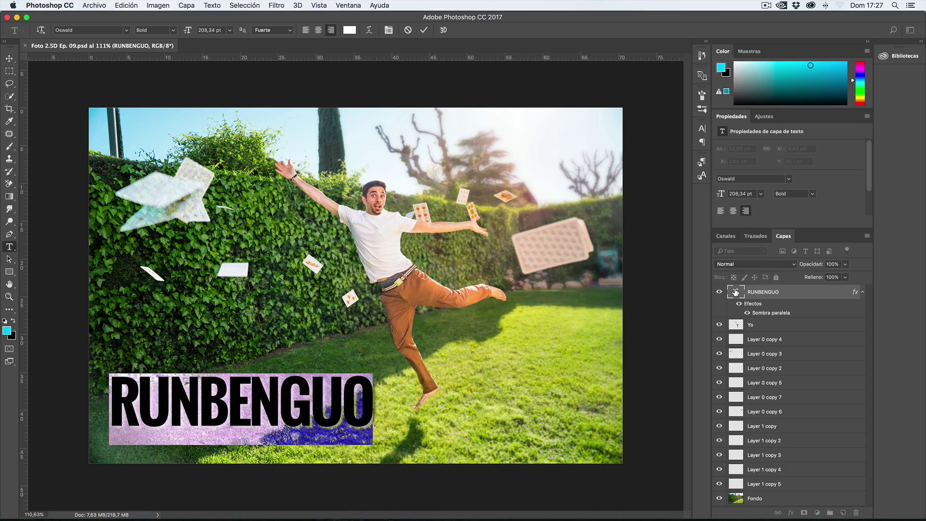
{"action": "left_click", "coordinate": [192, 436]}
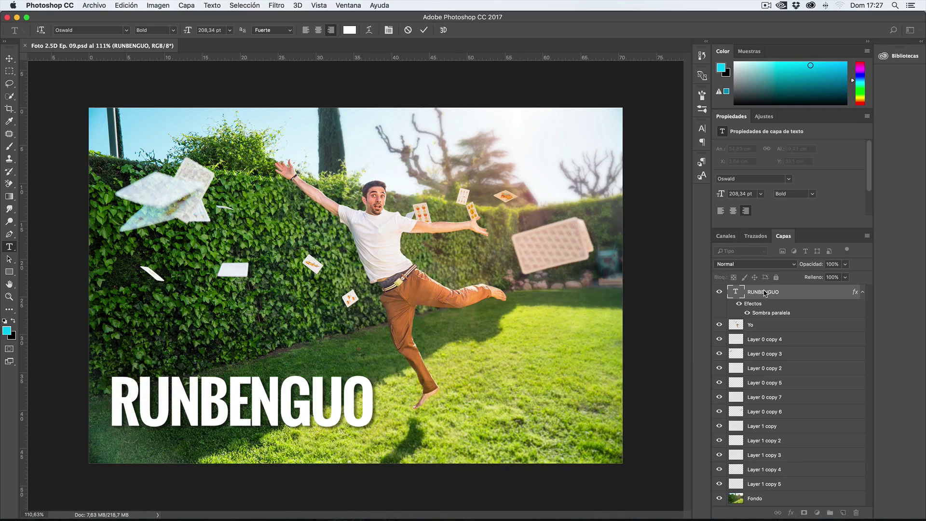
{"action": "mouse_move", "coordinate": [473, 519]}
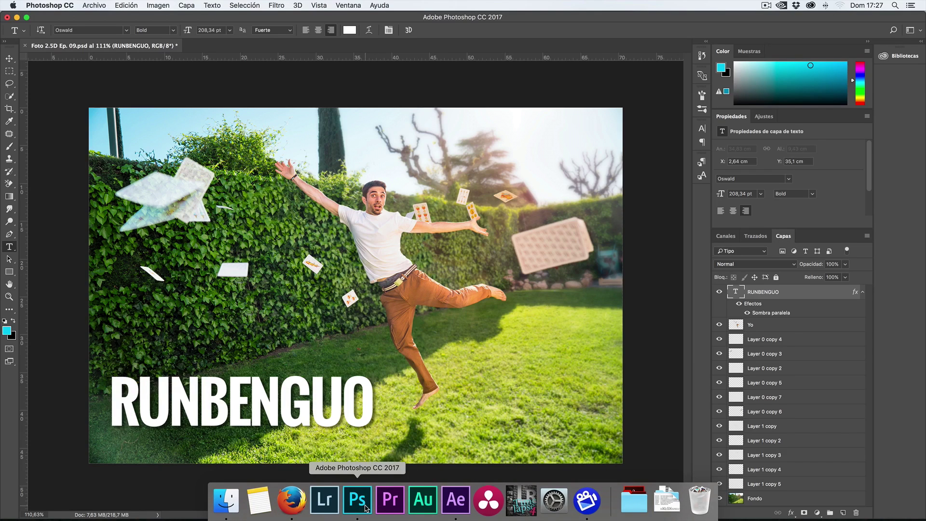
{"action": "scroll", "coordinate": [298, 376], "scroll_direction": "down", "scroll_amount": 4}
{"action": "scroll", "coordinate": [295, 374], "scroll_direction": "up", "scroll_amount": 4}
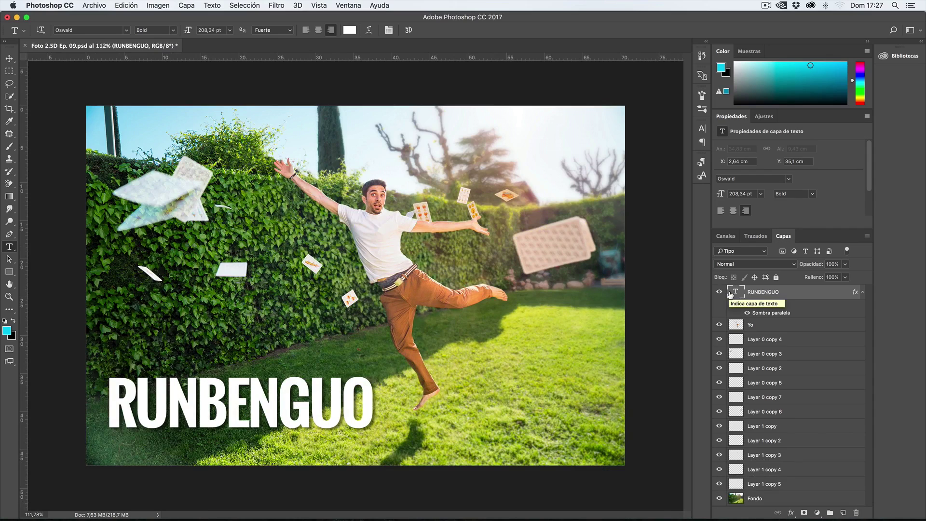
{"action": "mouse_move", "coordinate": [422, 513]}
Step: Switch to After Effects, convert the RUNBENGUO layer to editable text, and check that its text can be selected
{"action": "left_click", "coordinate": [456, 500]}
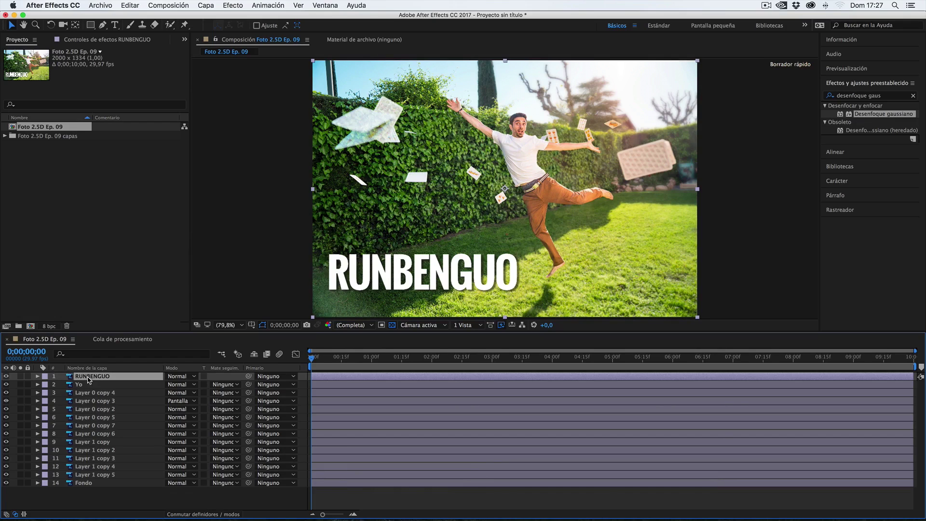
{"action": "left_click", "coordinate": [205, 5]}
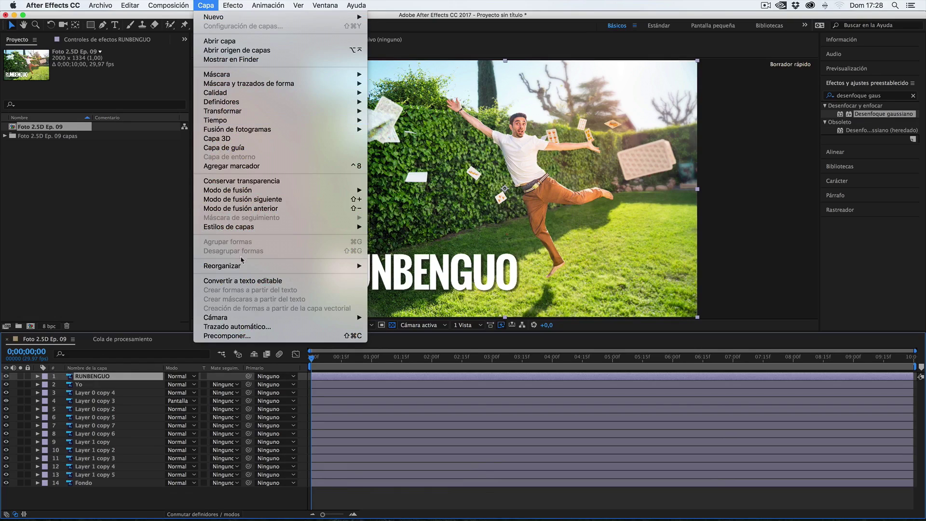
{"action": "left_click", "coordinate": [259, 282]}
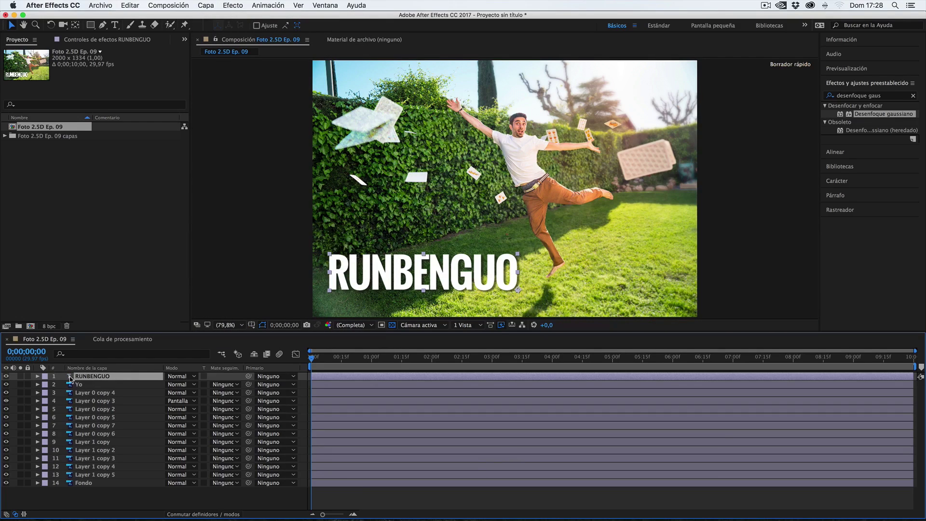
{"action": "double_click", "coordinate": [69, 378]}
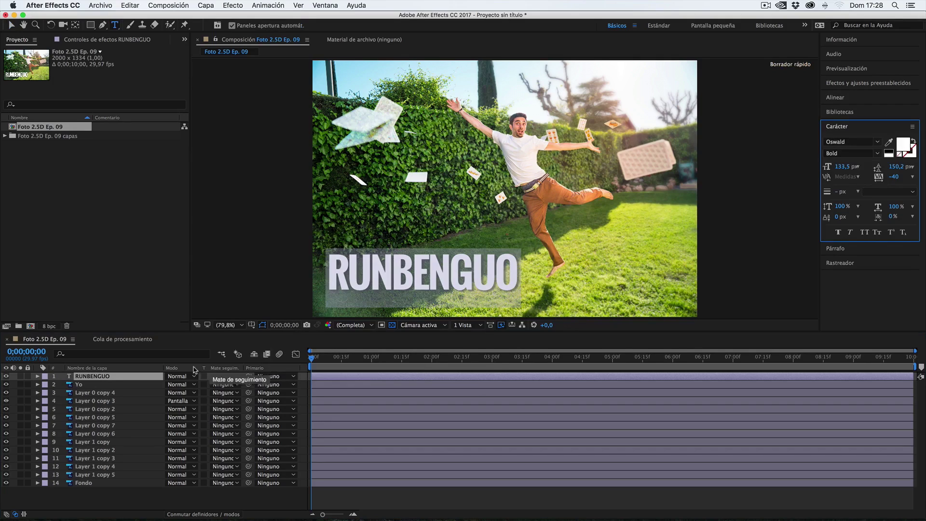
{"action": "left_click", "coordinate": [120, 380]}
Step: Try scaling the RUNBENGUO text layer up to 716.1%, and undo the scaling
{"action": "key", "text": "s"}
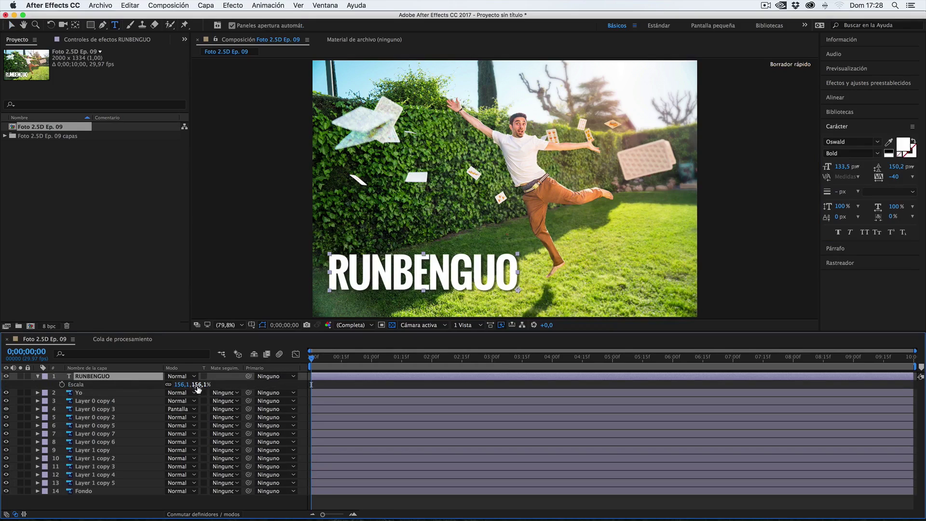
{"action": "left_click_drag", "start_coordinate": [199, 387], "coordinate": [466, 389]}
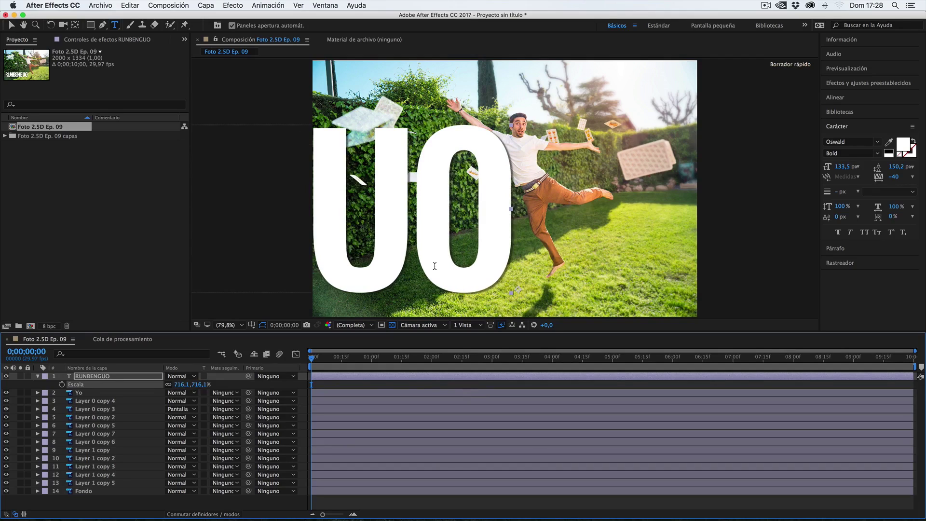
{"action": "key", "text": "super+z"}
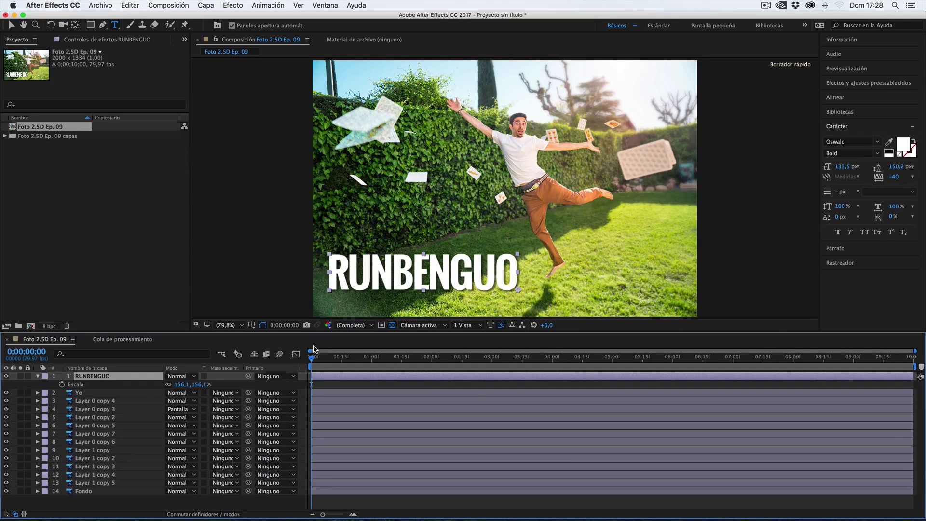
{"action": "left_click", "coordinate": [144, 401]}
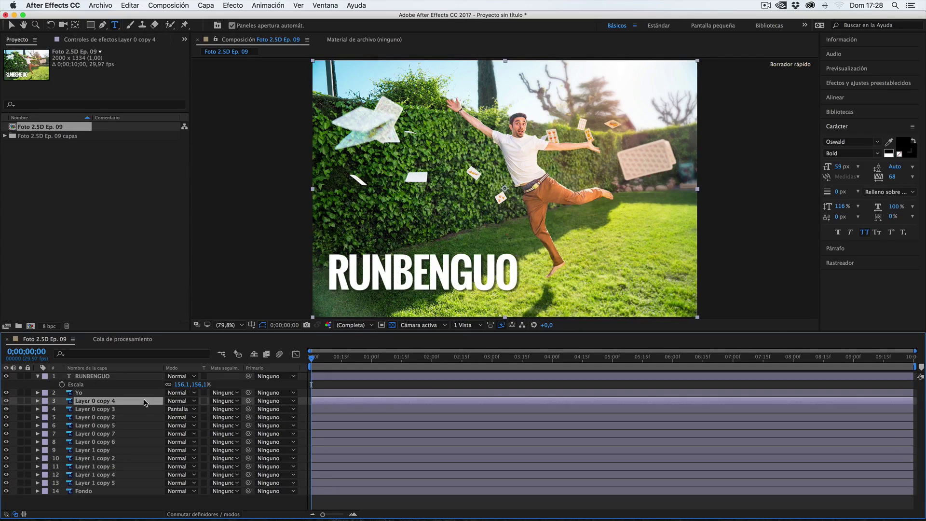
{"action": "left_click", "coordinate": [115, 393]}
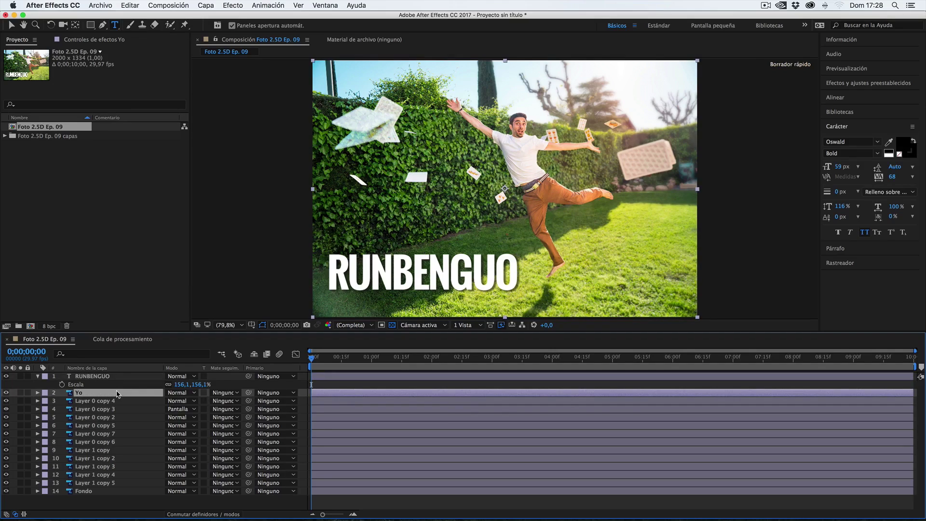
{"action": "left_click", "coordinate": [94, 434]}
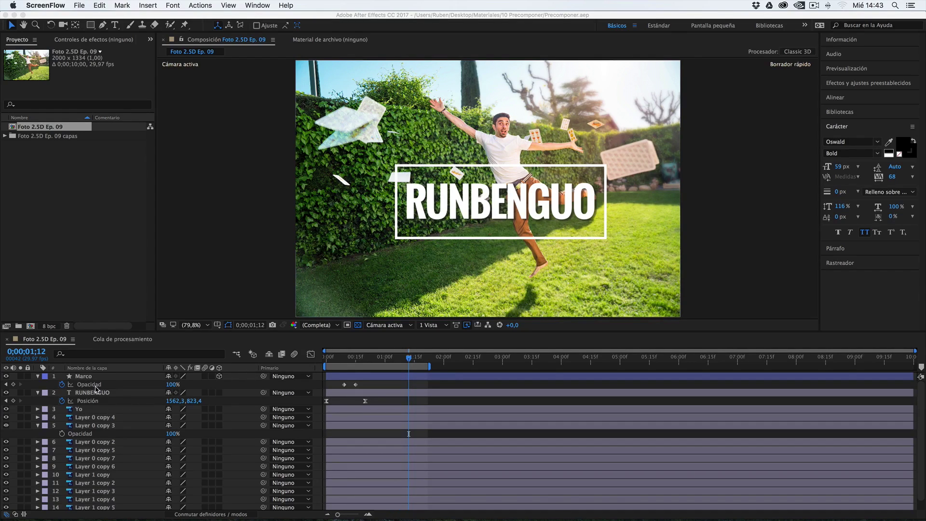
Step: Collapse the revealed properties of the Marco, RUNBENGUO and Layer 0 copy 3 layers in the timeline
{"action": "left_click", "coordinate": [37, 376]}
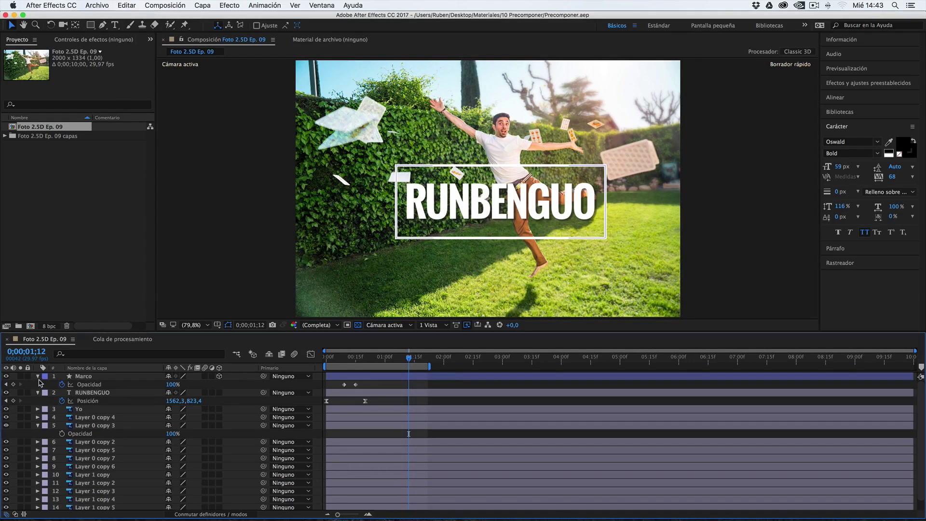
{"action": "left_click", "coordinate": [38, 384]}
{"action": "left_click", "coordinate": [38, 409]}
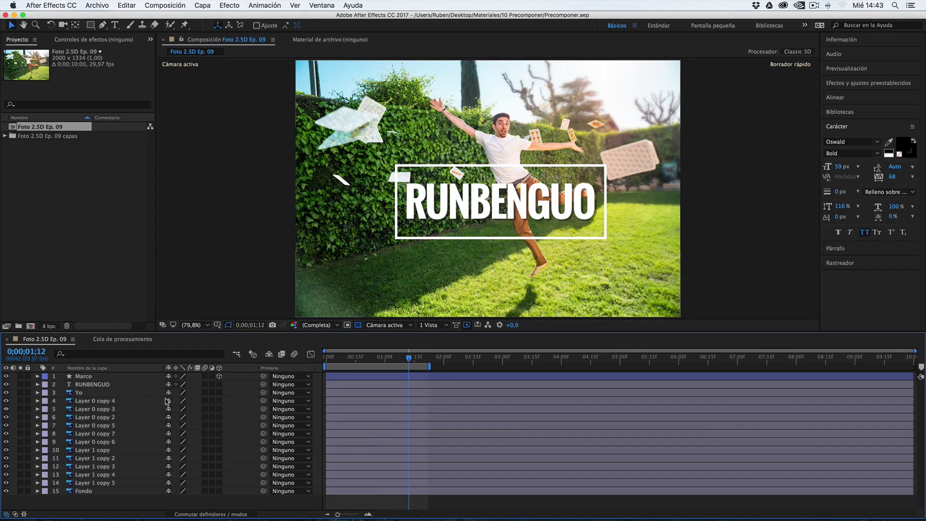
Step: Examine the Marco frame and the RUNBENGUO text in the composition by selecting each layer in turn
{"action": "left_click", "coordinate": [83, 380]}
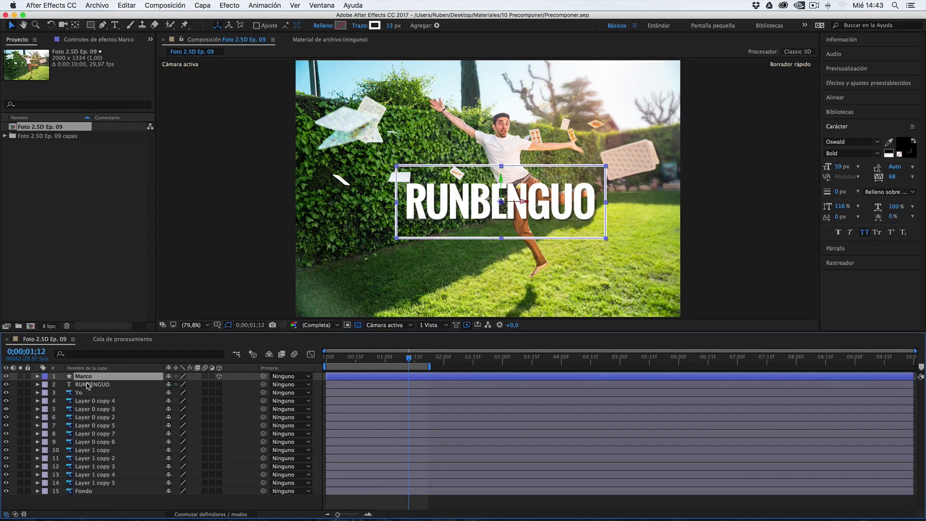
{"action": "left_click", "coordinate": [88, 385]}
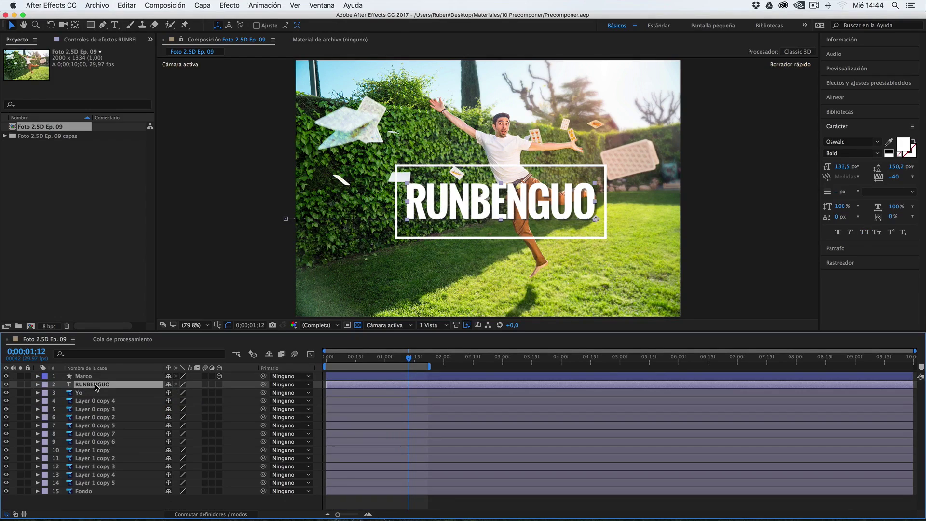
{"action": "left_click", "coordinate": [85, 378]}
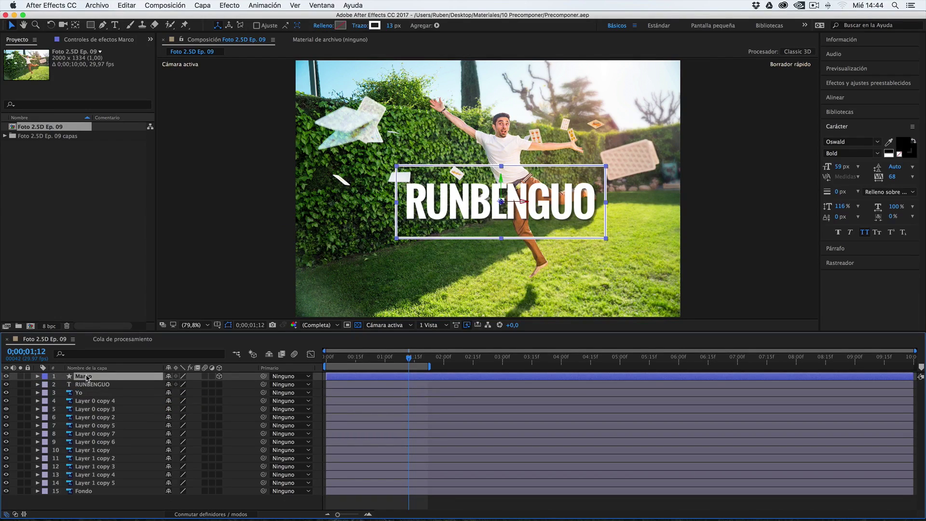
{"action": "left_click", "coordinate": [89, 384]}
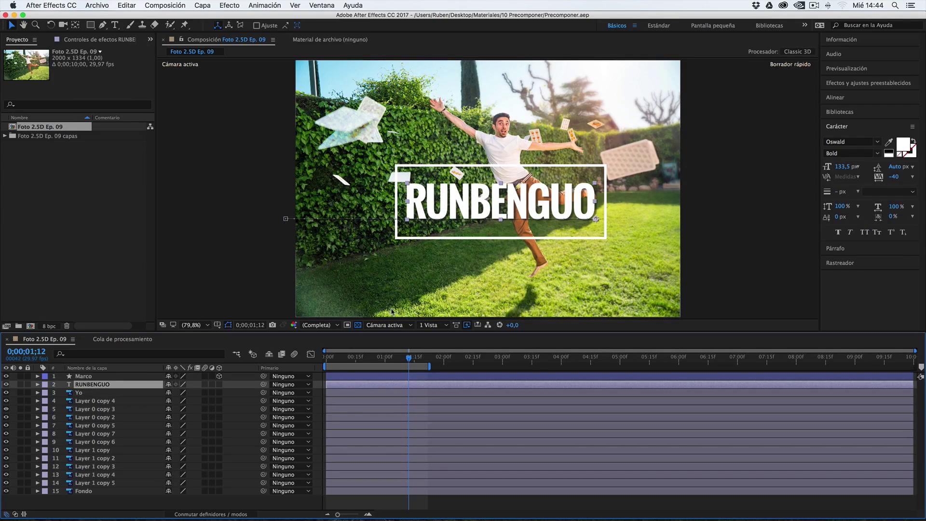
{"action": "left_click", "coordinate": [102, 378]}
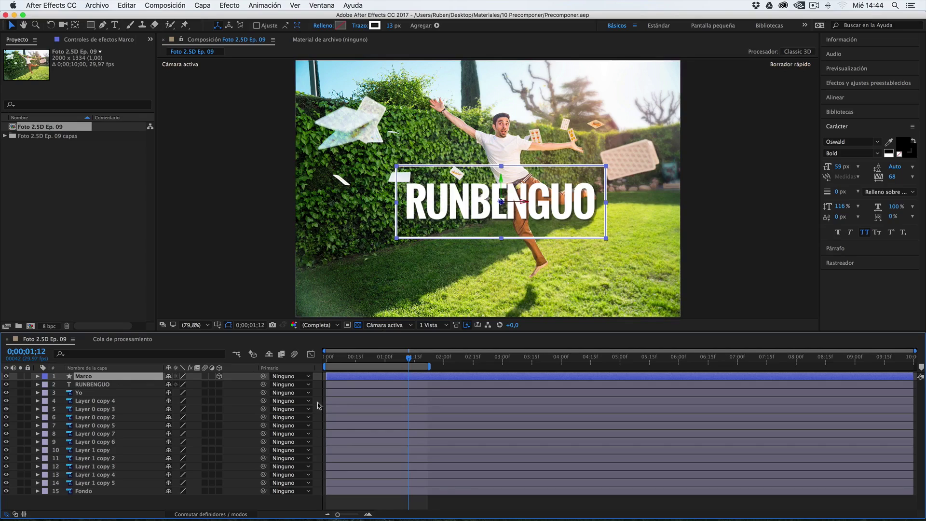
{"action": "left_click", "coordinate": [88, 385]}
{"action": "left_click", "coordinate": [94, 376]}
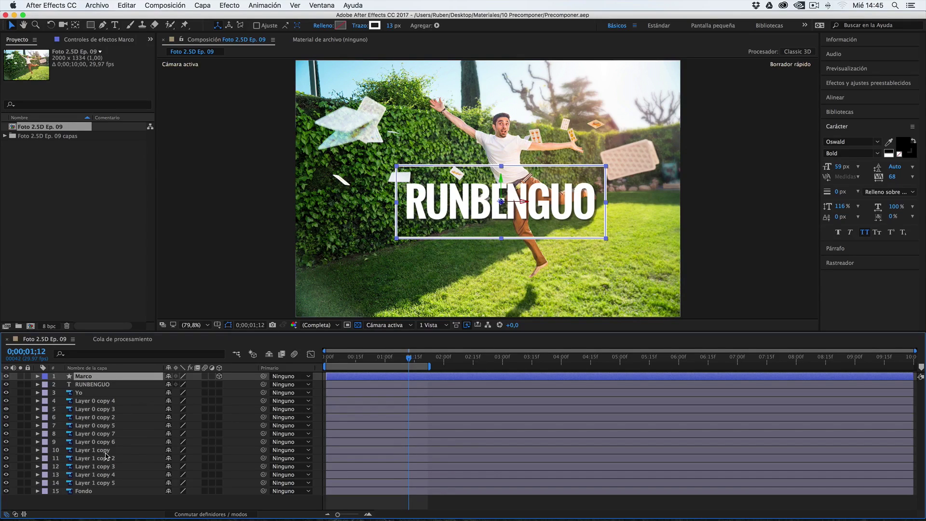
Step: Try selecting Marco and RUNBENGUO together, and the range of layers from Layer 0 copy 4 to Layer 1 copy 2
{"action": "left_click", "coordinate": [93, 386], "text": "shift"}
{"action": "left_click", "coordinate": [90, 386]}
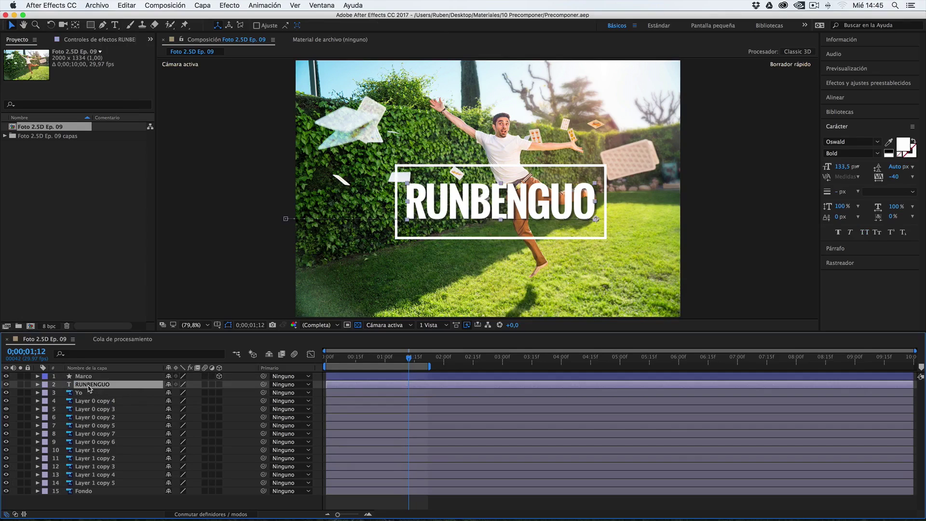
{"action": "left_click", "coordinate": [89, 377], "text": "super"}
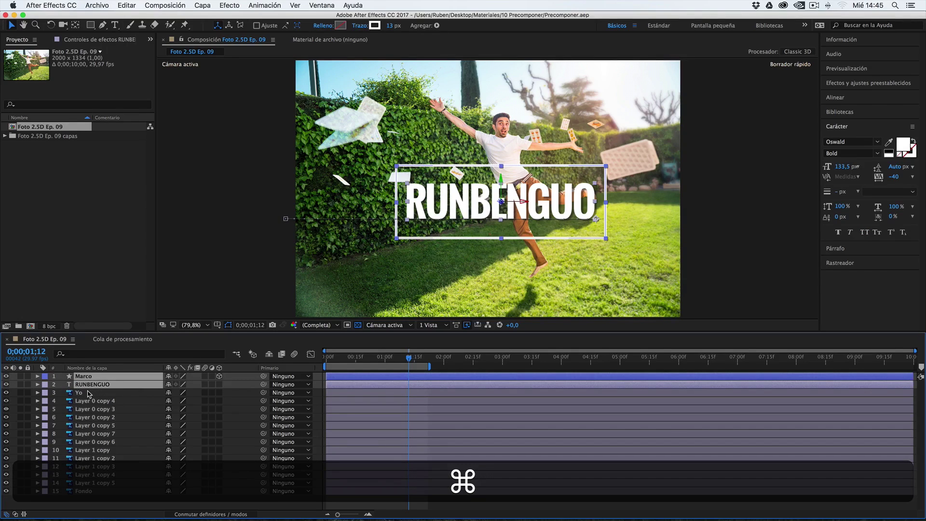
{"action": "left_click", "coordinate": [84, 402]}
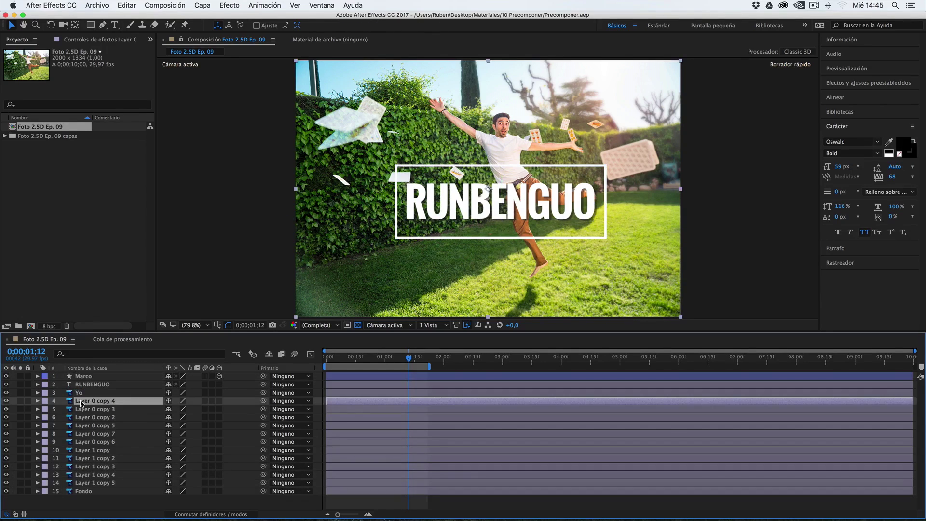
{"action": "left_click", "coordinate": [104, 459], "text": "shift"}
Step: Precompose the RUNBENGUO and Marco layers into a new composition named Logo To pofesional, transferring all attributes
{"action": "left_click", "coordinate": [92, 386]}
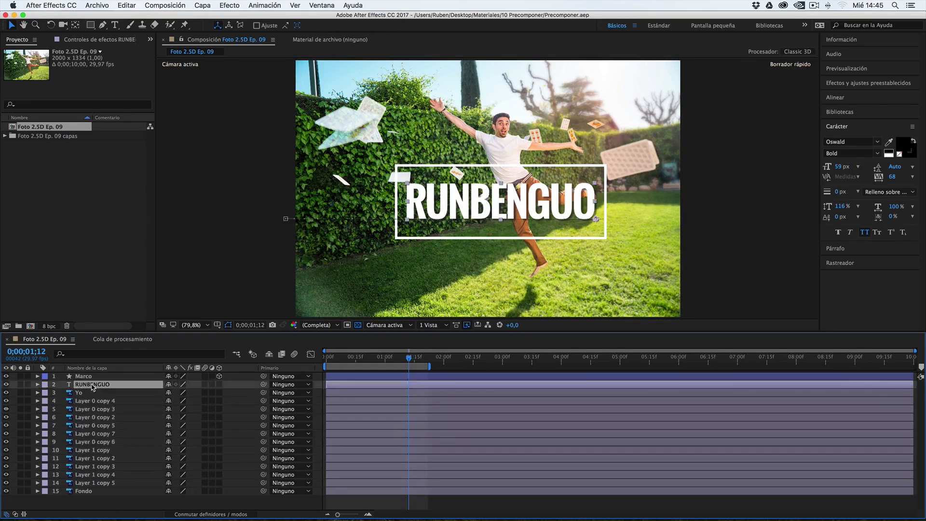
{"action": "left_click", "coordinate": [88, 377], "text": "super"}
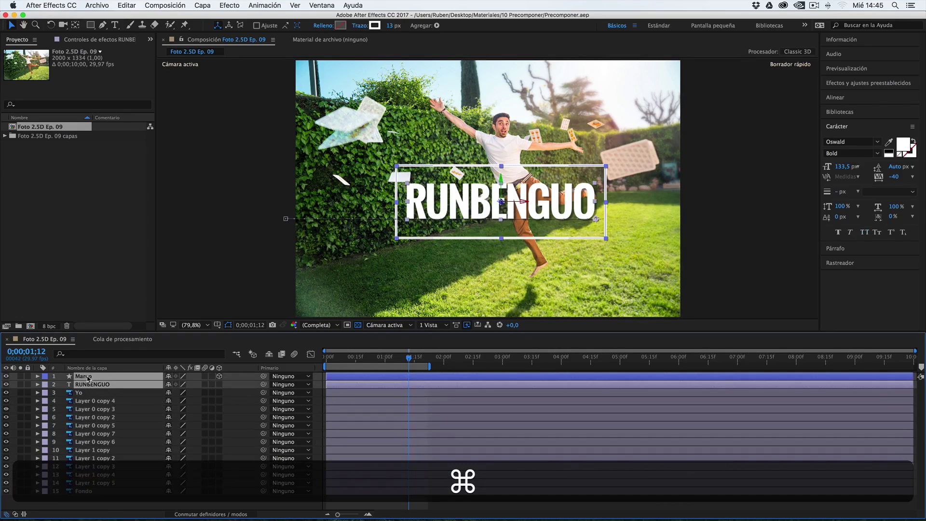
{"action": "right_click", "coordinate": [113, 379]}
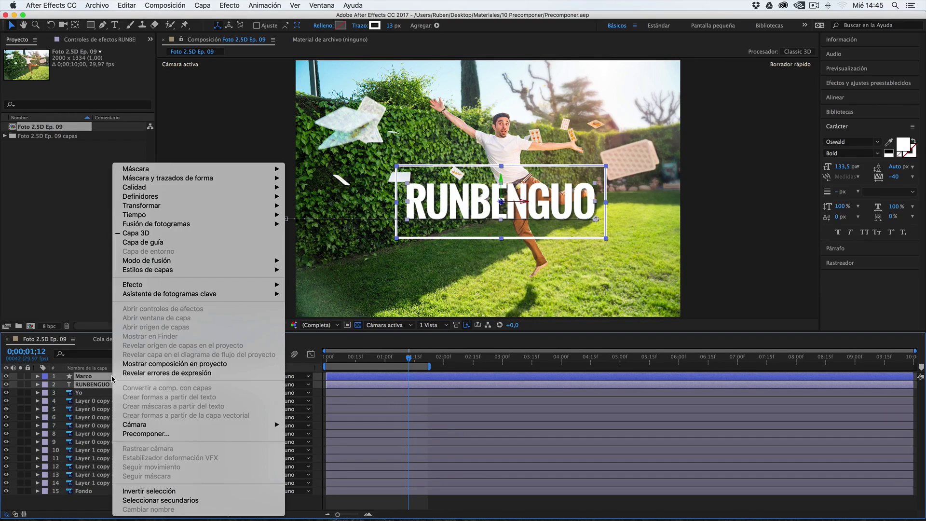
{"action": "left_click", "coordinate": [151, 434]}
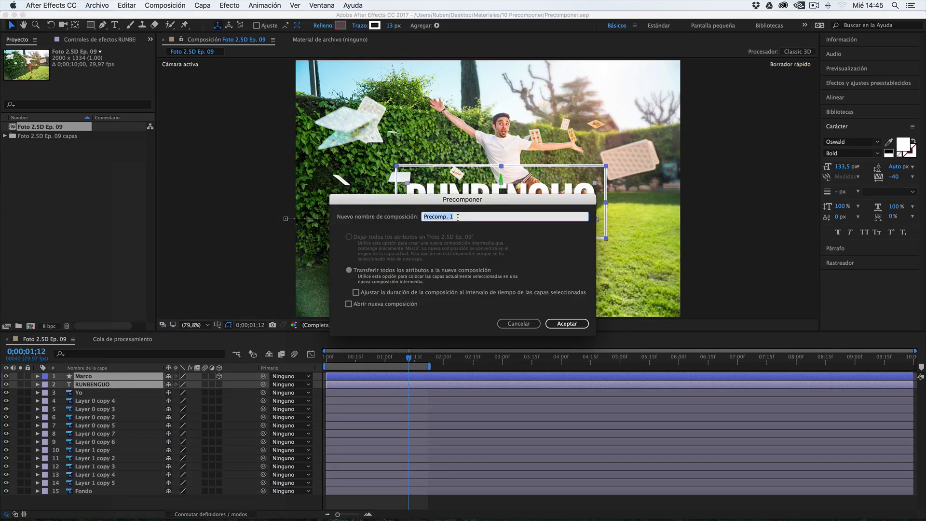
{"action": "type", "text": "Logo"}
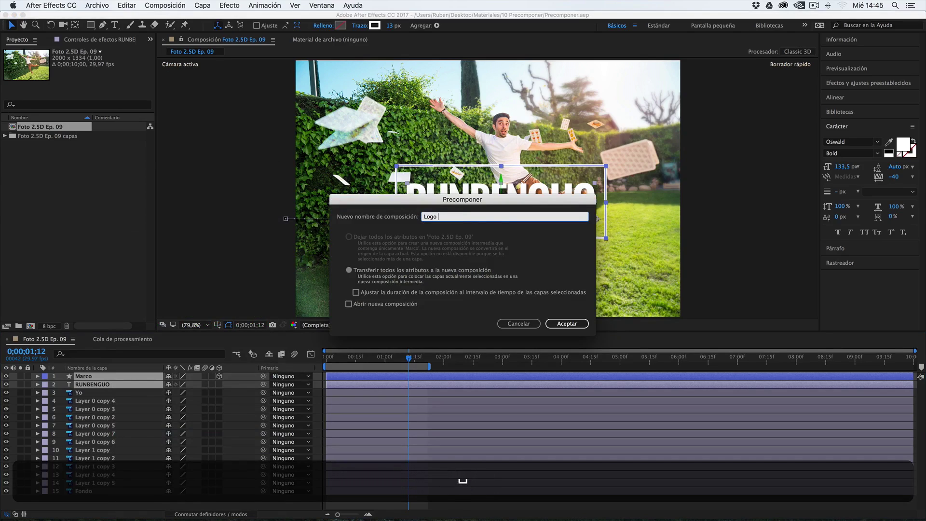
{"action": "type", "text": " To pofesional"}
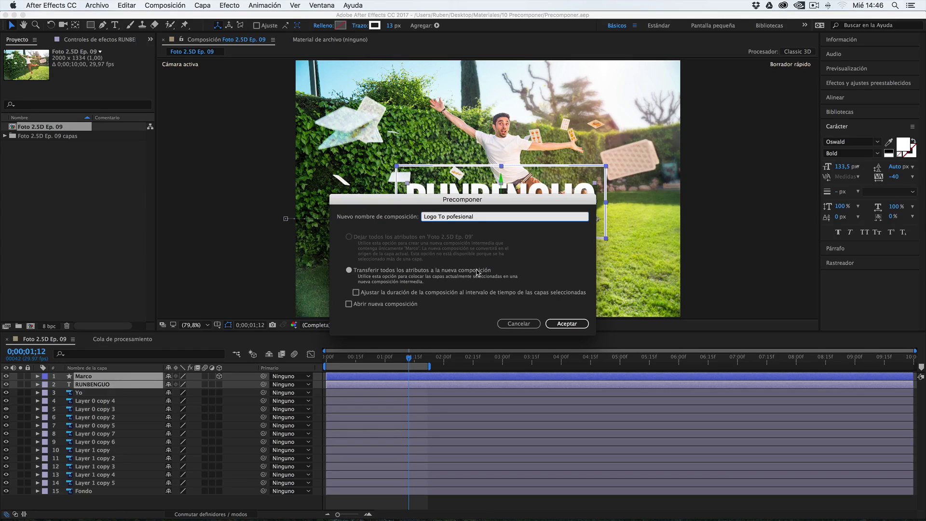
{"action": "left_click", "coordinate": [570, 328]}
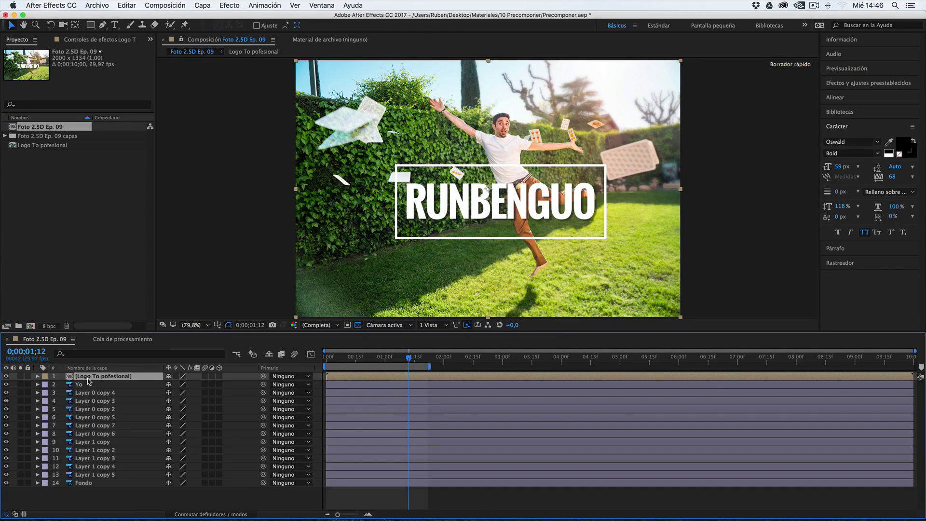
Step: Toggle the visibility of the Logo To pofesional layer repeatedly to check what it contains, leaving it visible
{"action": "left_click", "coordinate": [6, 376]}
{"action": "left_click", "coordinate": [6, 376]}
{"action": "left_click", "coordinate": [5, 376]}
{"action": "left_click", "coordinate": [6, 376]}
{"action": "left_click", "coordinate": [6, 376]}
{"action": "left_click", "coordinate": [6, 376]}
Step: Create a project folder named Precomposiciones and move the Logo To pofesional composition into it
{"action": "left_click", "coordinate": [56, 146]}
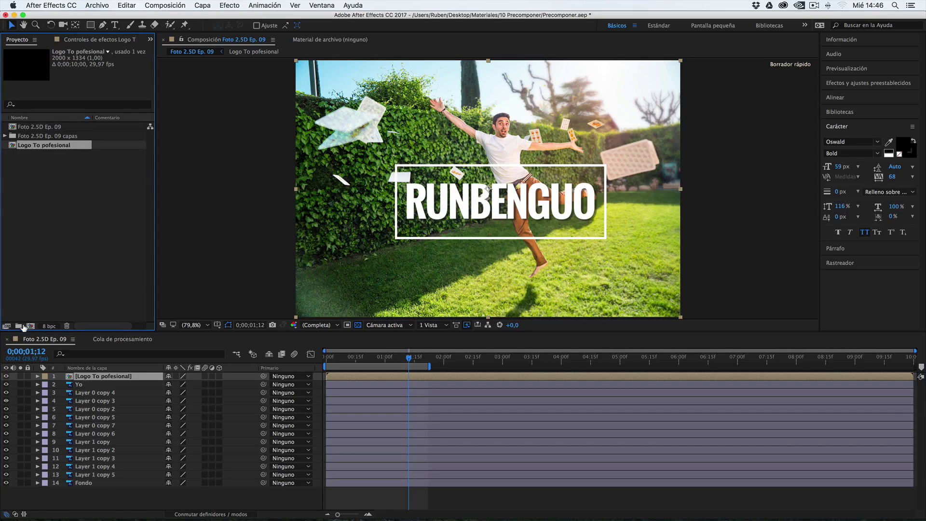
{"action": "left_click", "coordinate": [18, 327]}
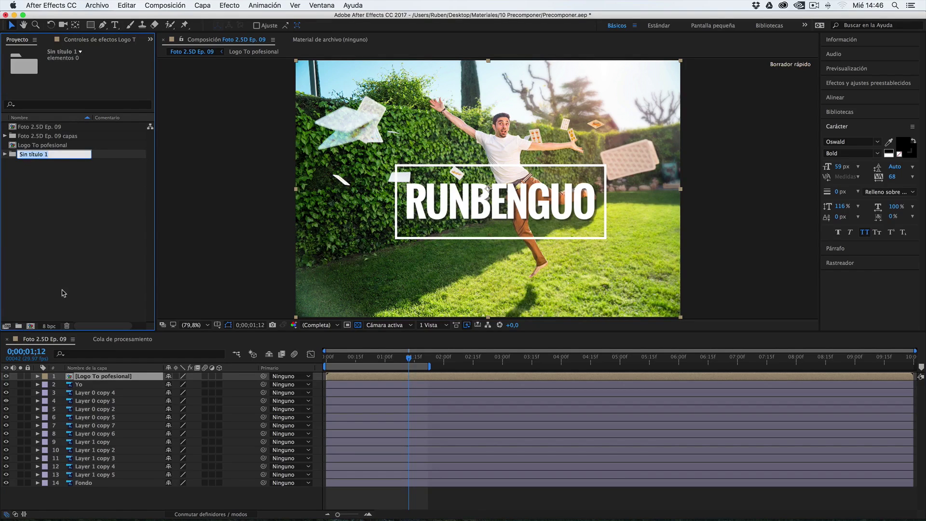
{"action": "type", "text": "Precomposiciones"}
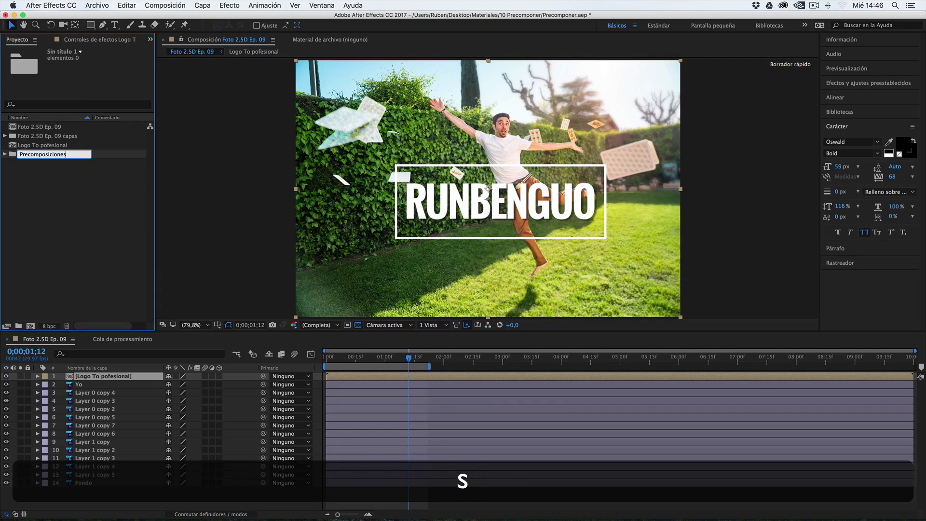
{"action": "key", "text": "Return"}
{"action": "left_click_drag", "start_coordinate": [44, 145], "coordinate": [48, 157]}
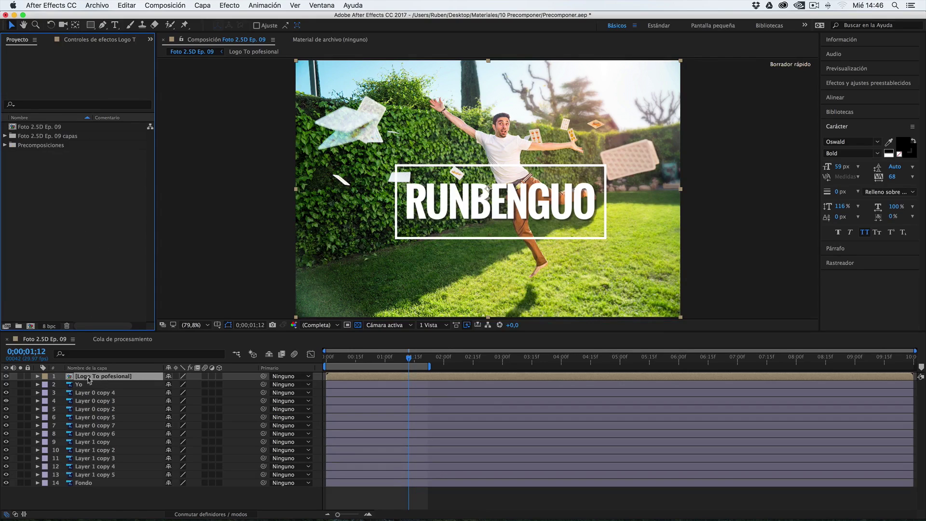
Step: Open the Logo To pofesional precomposition to inspect its contents, and return to the Foto 2.5D Ep. 09 composition
{"action": "double_click", "coordinate": [72, 377]}
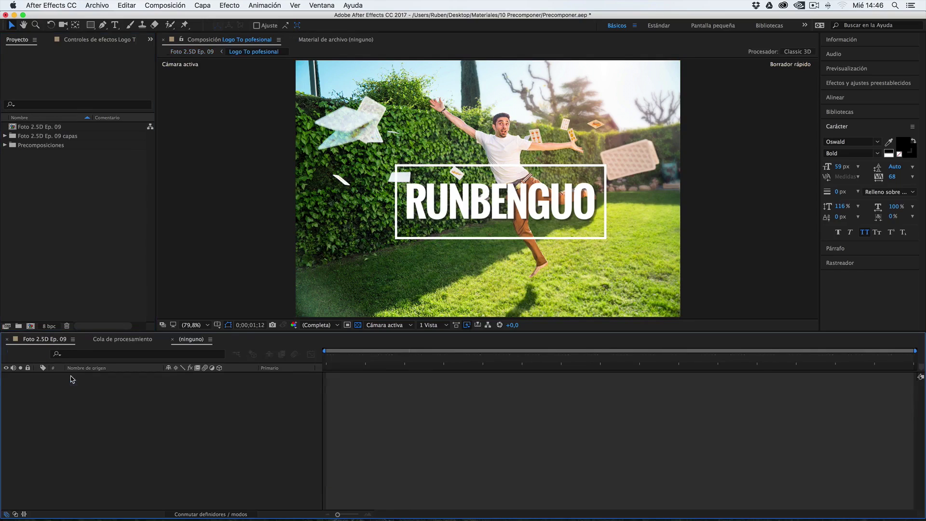
{"action": "left_click_drag", "start_coordinate": [336, 357], "coordinate": [400, 365]}
{"action": "left_click", "coordinate": [353, 384]}
{"action": "left_click", "coordinate": [54, 339]}
{"action": "left_click_drag", "start_coordinate": [400, 366], "coordinate": [402, 365]}
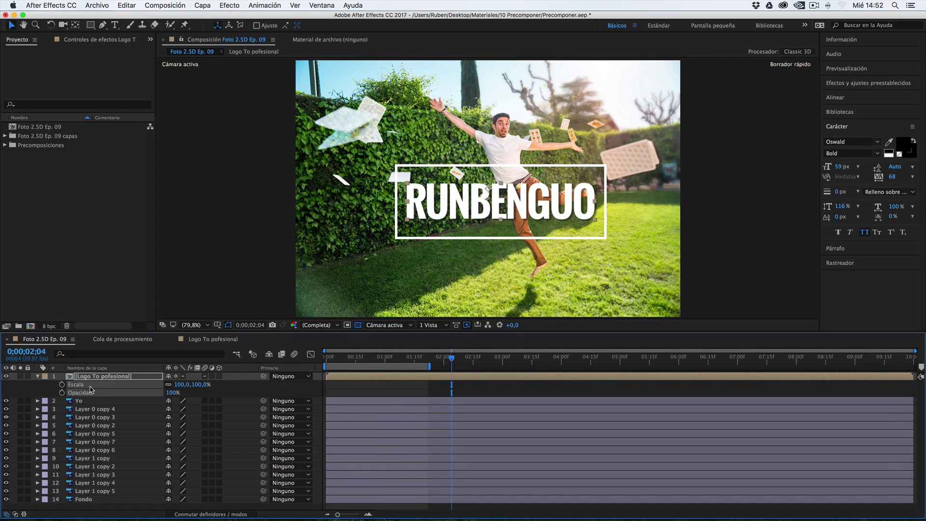
Step: Apply Desenfoque gaussiano to the Logo To pofesional layer and keyframe its Desenfoque at 0,0 at 0;00;02;21
{"action": "left_click", "coordinate": [101, 377]}
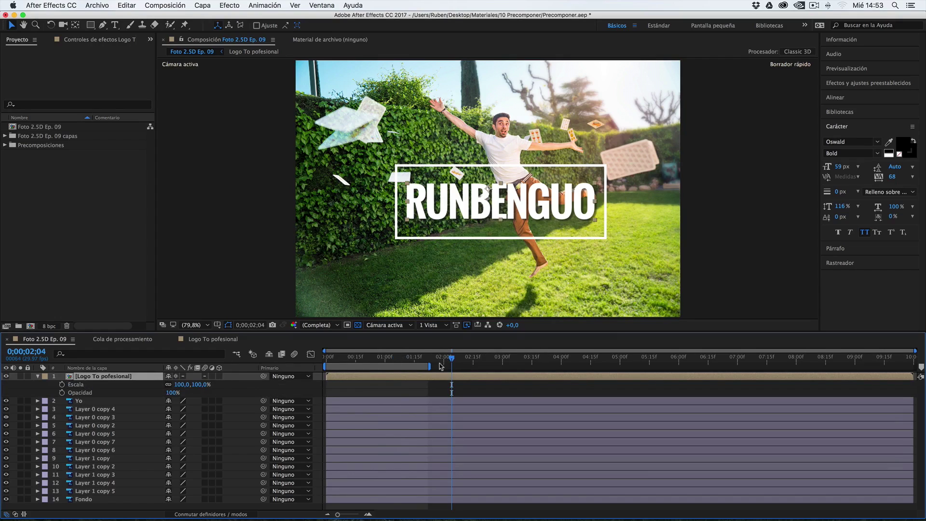
{"action": "left_click_drag", "start_coordinate": [452, 359], "coordinate": [485, 360]}
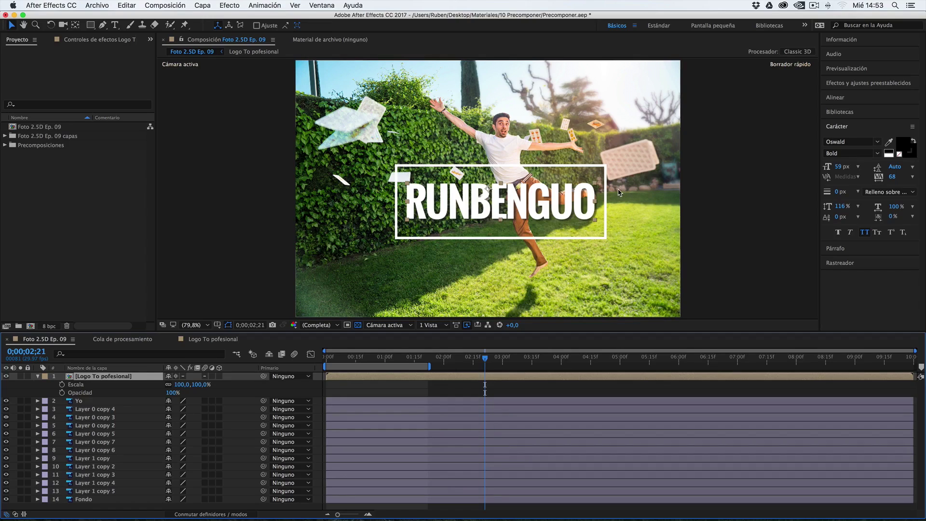
{"action": "left_click", "coordinate": [848, 84]}
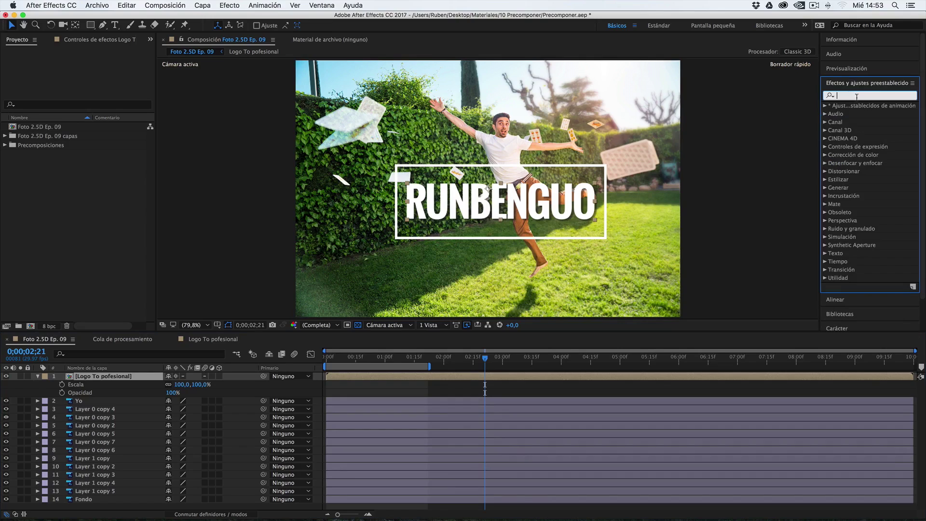
{"action": "type", "text": "desenfoq"}
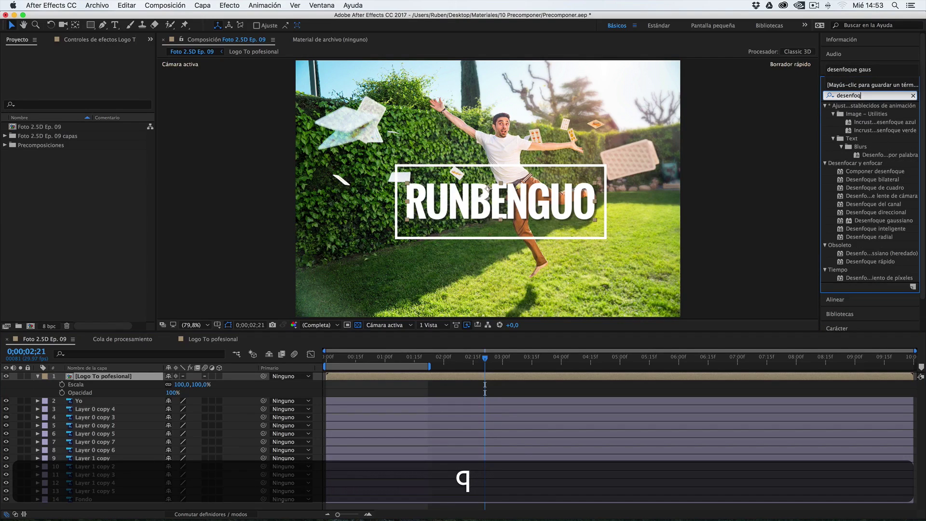
{"action": "type", "text": "ue gaus"}
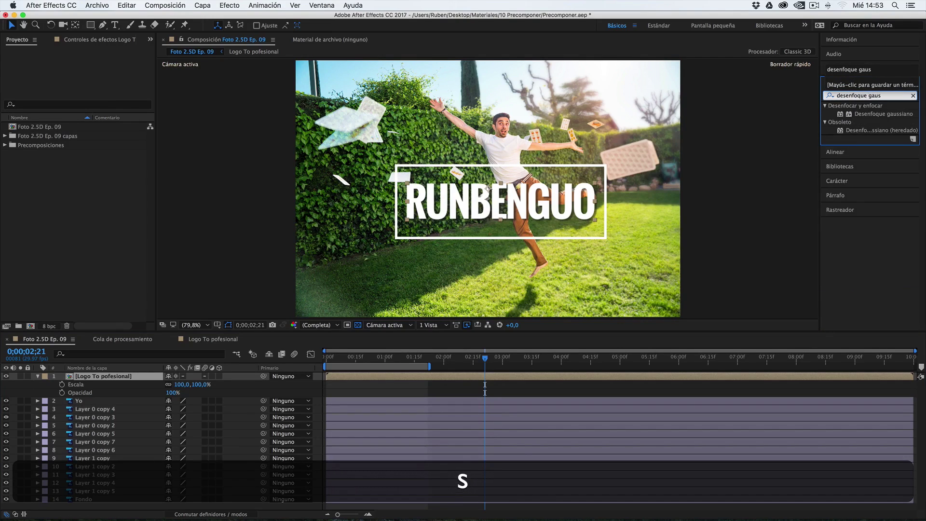
{"action": "left_click", "coordinate": [865, 113]}
{"action": "left_click_drag", "start_coordinate": [257, 378], "coordinate": [123, 384]}
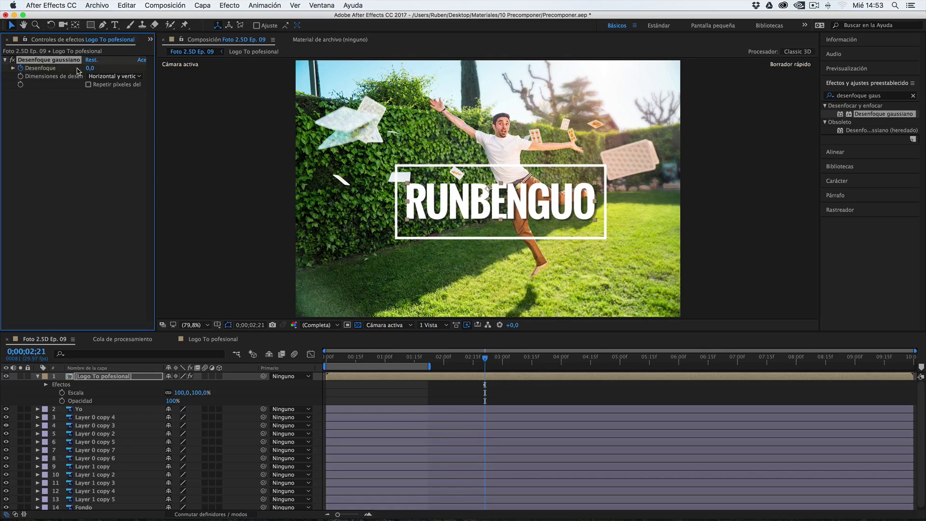
Step: Add a Desenfoque keyframe of 32,6 at 0;00;03;22 on the Logo To pofesional layer and scrub through the blur
{"action": "left_click_drag", "start_coordinate": [489, 358], "coordinate": [546, 359]}
{"action": "left_click", "coordinate": [93, 69]}
{"action": "type", "text": "2,8"}
{"action": "key", "text": "Return"}
{"action": "left_click_drag", "start_coordinate": [146, 76], "coordinate": [278, 104]}
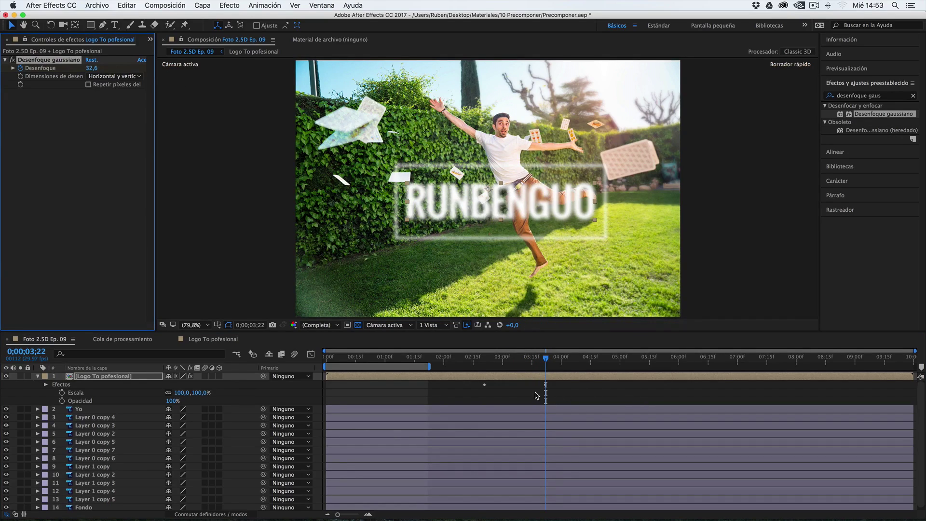
{"action": "left_click_drag", "start_coordinate": [480, 359], "coordinate": [556, 357]}
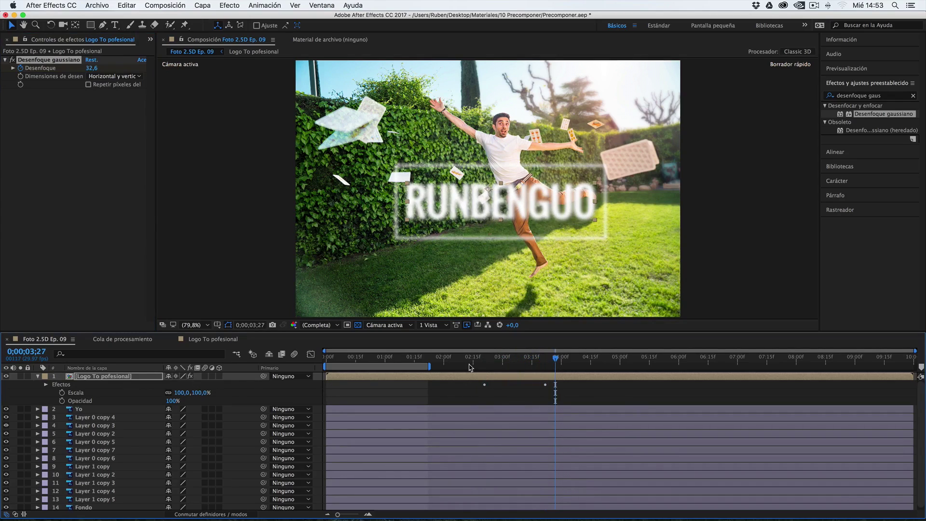
Step: Keyframe the Logo To pofesional layer's opacity at 100% at 0;00;03;14 and 0% at 0;00;03;24
{"action": "left_click_drag", "start_coordinate": [494, 359], "coordinate": [530, 364]}
{"action": "key", "text": "t"}
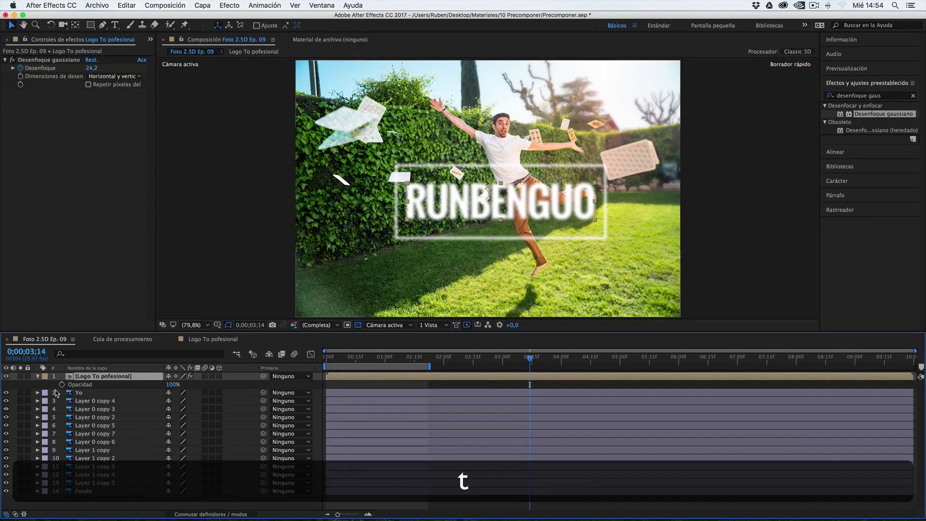
{"action": "left_click_drag", "start_coordinate": [530, 361], "coordinate": [551, 361]}
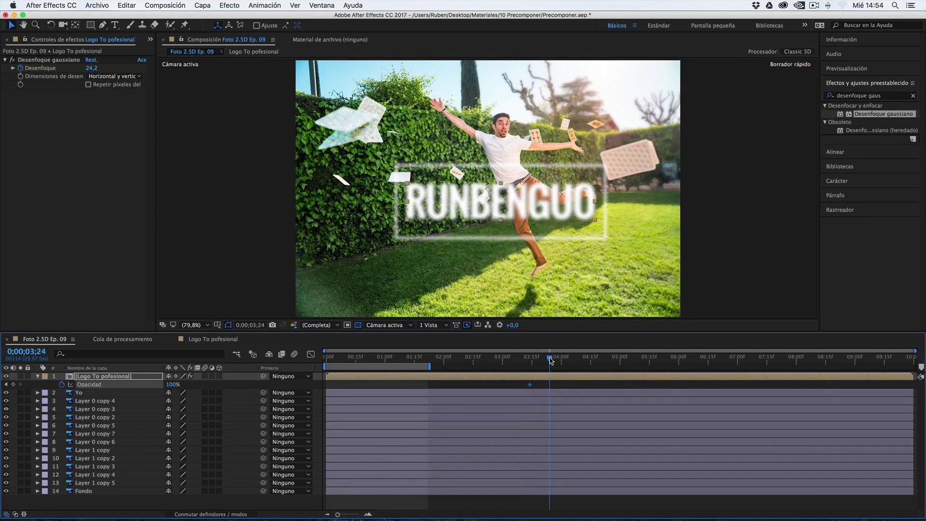
{"action": "left_click", "coordinate": [173, 384]}
{"action": "type", "text": "0"}
{"action": "key", "text": "Return"}
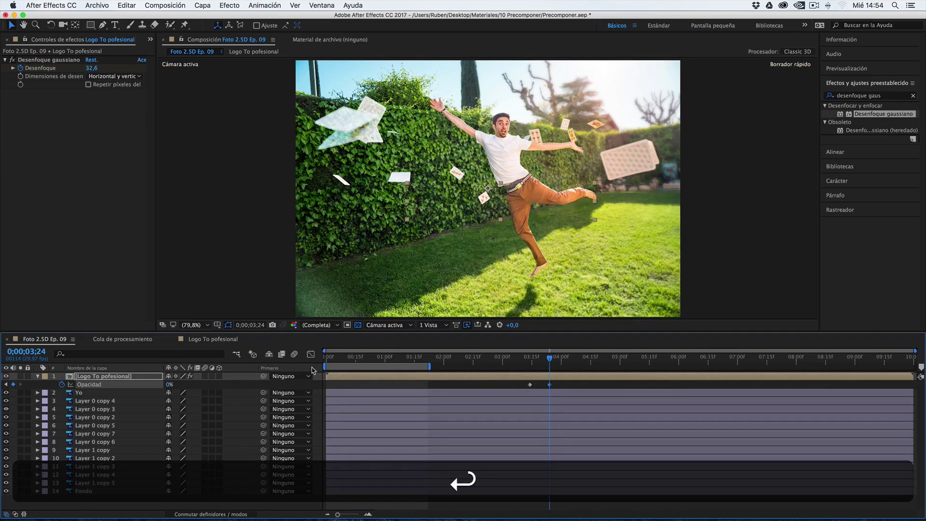
Step: Scrub through the logo's blur and fade-out animation to preview it
{"action": "left_click_drag", "start_coordinate": [490, 370], "coordinate": [529, 370]}
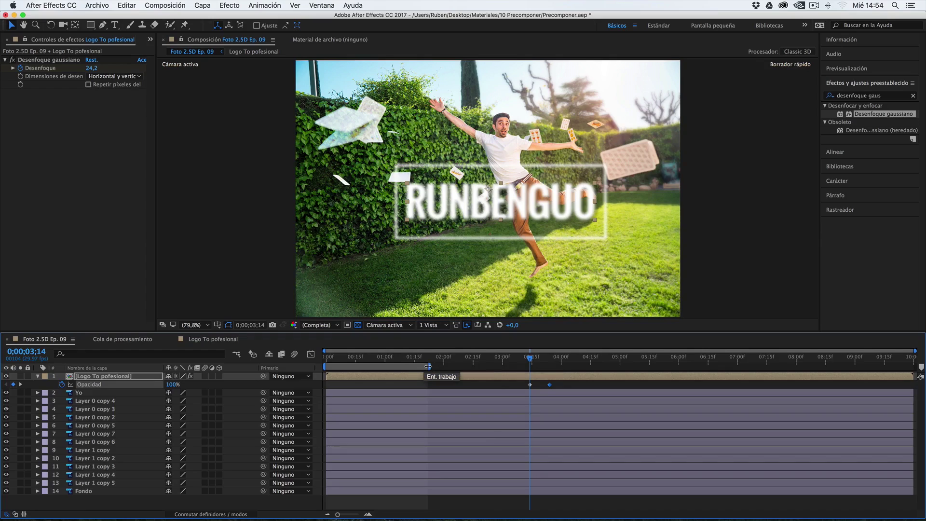
{"action": "mouse_move", "coordinate": [530, 357]}
{"action": "left_mouse_down"}
{"action": "mouse_move", "coordinate": [547, 358]}
{"action": "mouse_move", "coordinate": [516, 358]}
{"action": "left_mouse_up"}
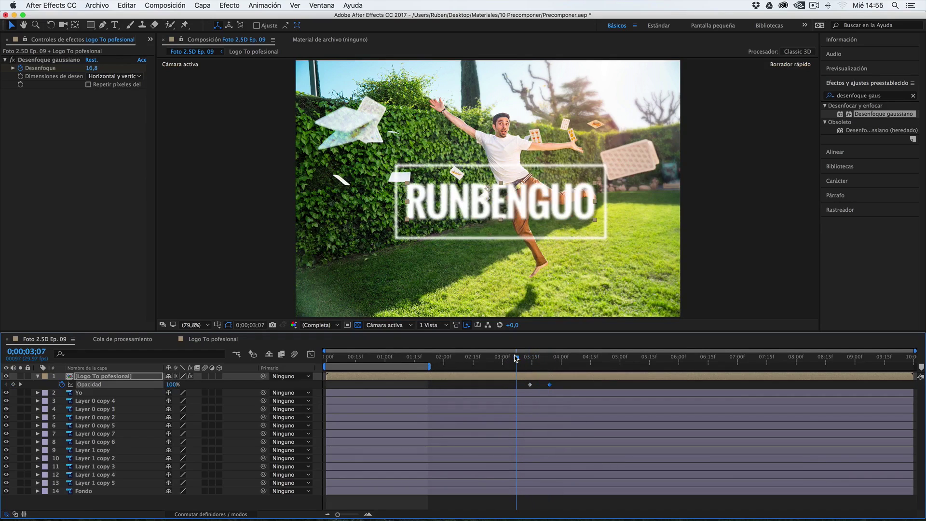
{"action": "left_click", "coordinate": [95, 402]}
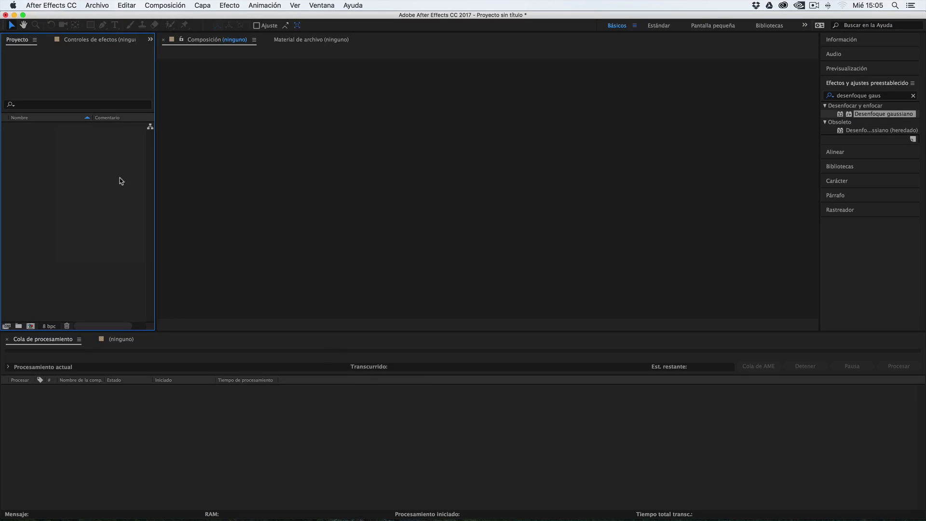
Step: Import the video Tutorial fotografia con movil.MTS from the Escritorio folder into the empty project
{"action": "double_click", "coordinate": [93, 174]}
{"action": "key", "text": "Escape"}
{"action": "left_click", "coordinate": [108, 5]}
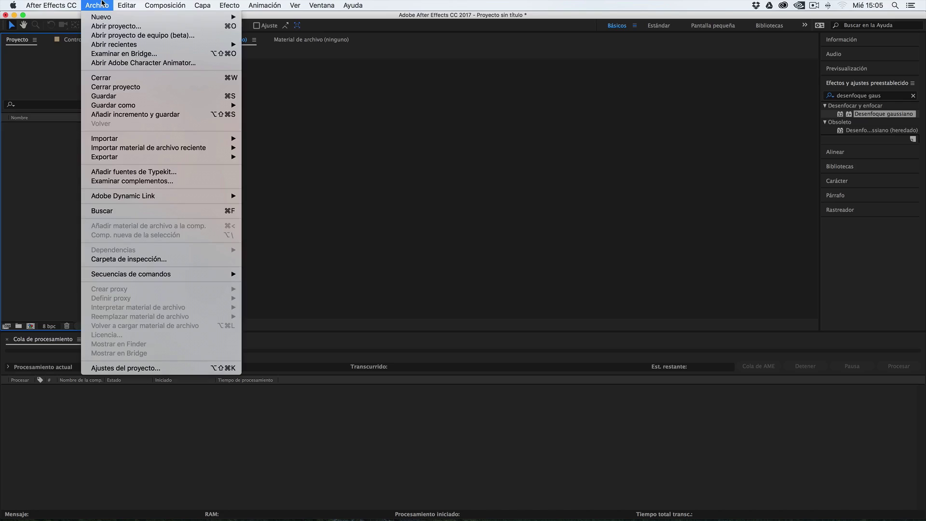
{"action": "left_click", "coordinate": [63, 174]}
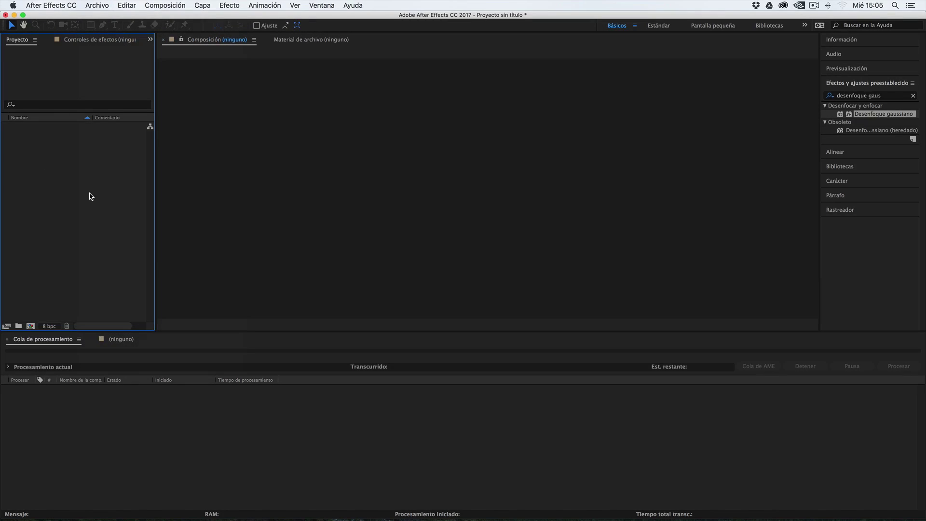
{"action": "double_click", "coordinate": [91, 196]}
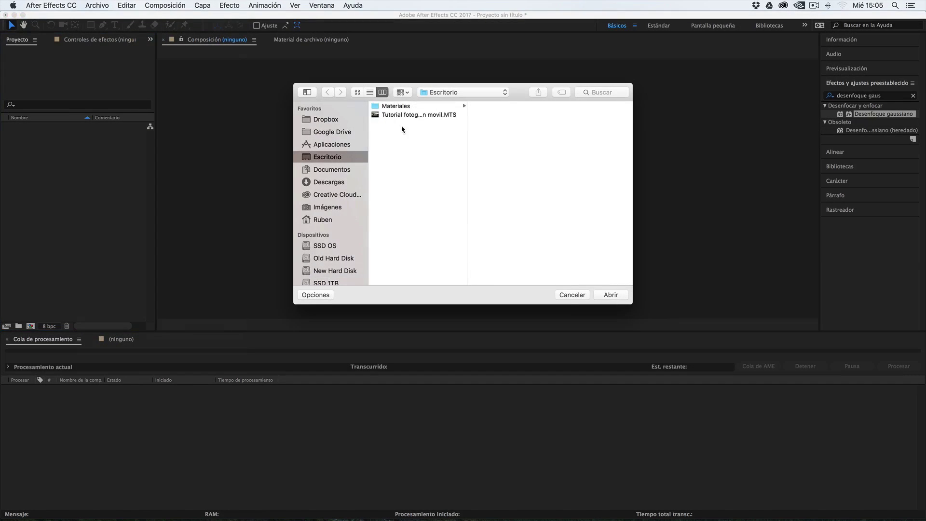
{"action": "left_click", "coordinate": [393, 115]}
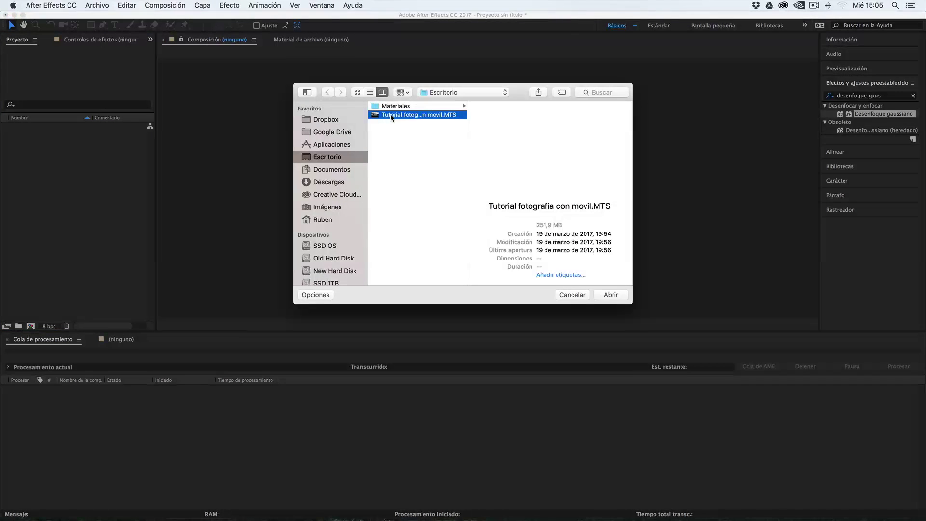
{"action": "left_click", "coordinate": [611, 295]}
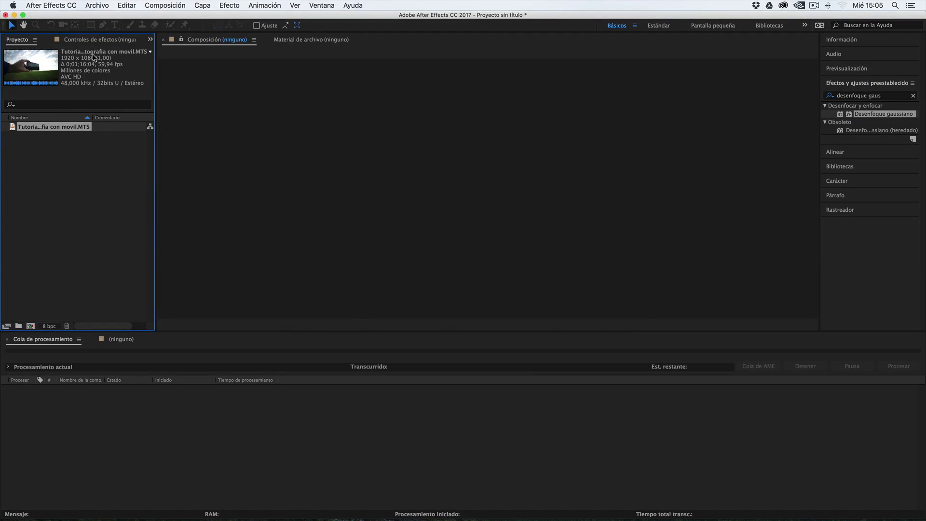
Step: Widen the project panel and, in the MTS clip's main footage interpretation settings, conform its frame rate to 29,97 fps
{"action": "left_click_drag", "start_coordinate": [155, 63], "coordinate": [209, 64]}
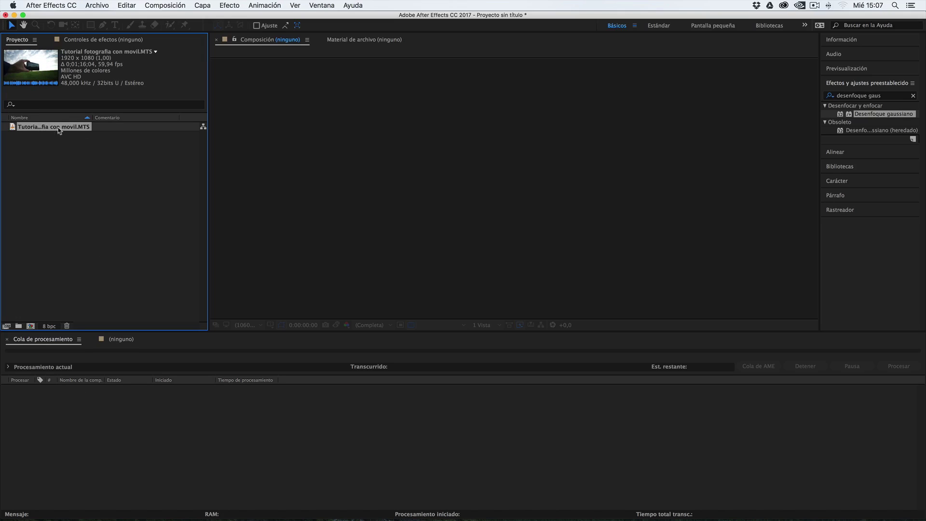
{"action": "right_click", "coordinate": [40, 128]}
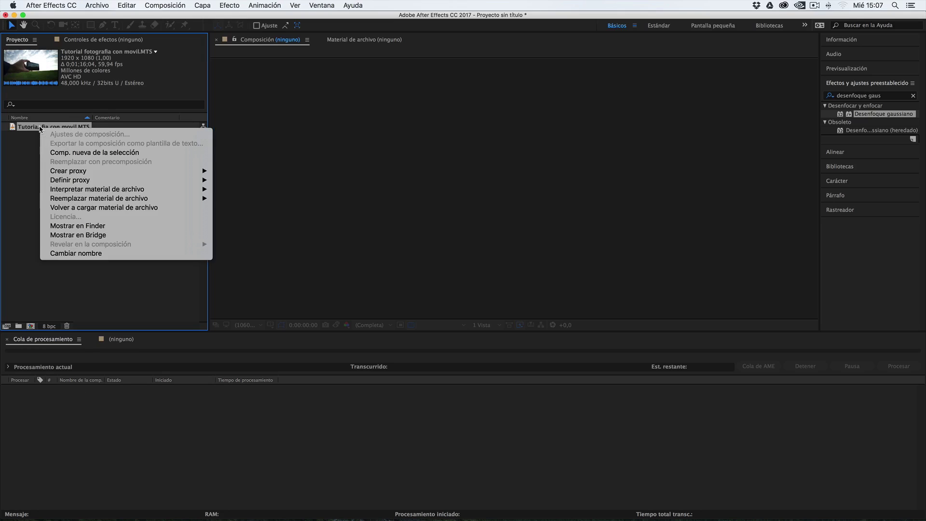
{"action": "mouse_move", "coordinate": [87, 191]}
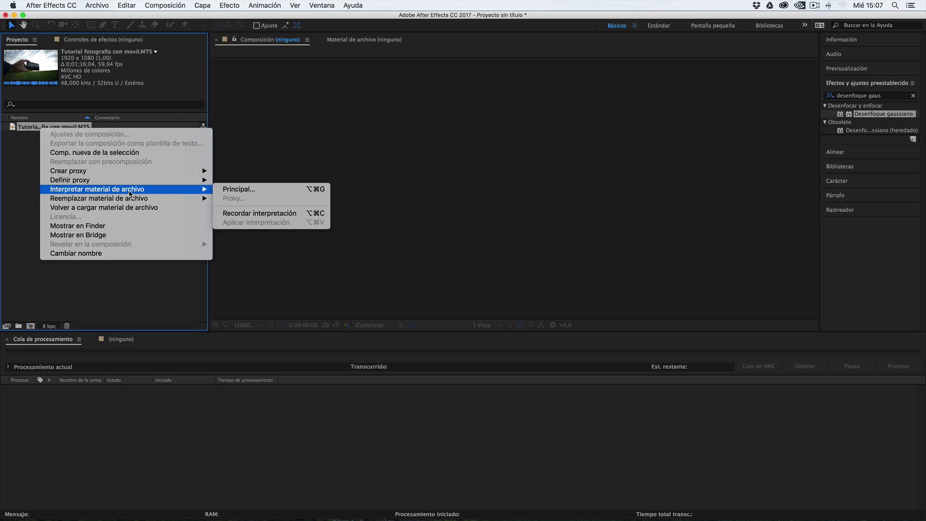
{"action": "left_click", "coordinate": [237, 190]}
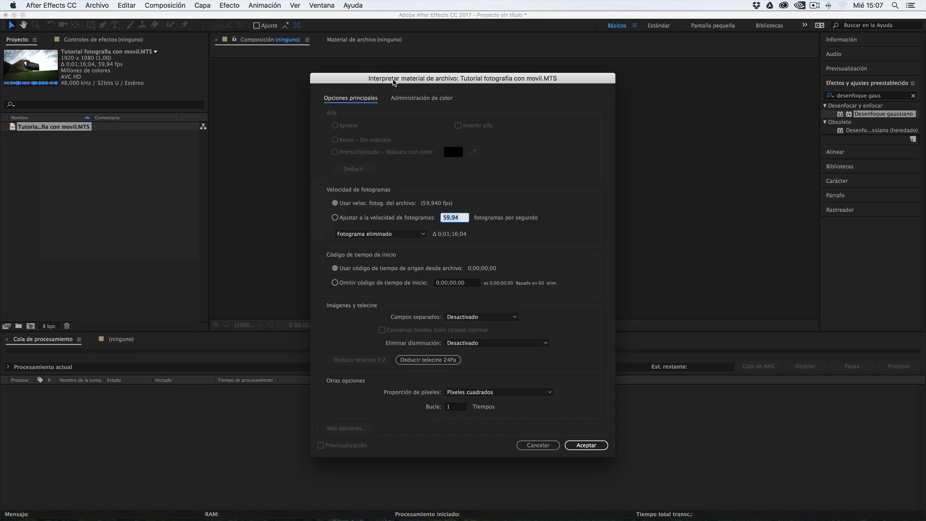
{"action": "left_click_drag", "start_coordinate": [393, 82], "coordinate": [379, 68]}
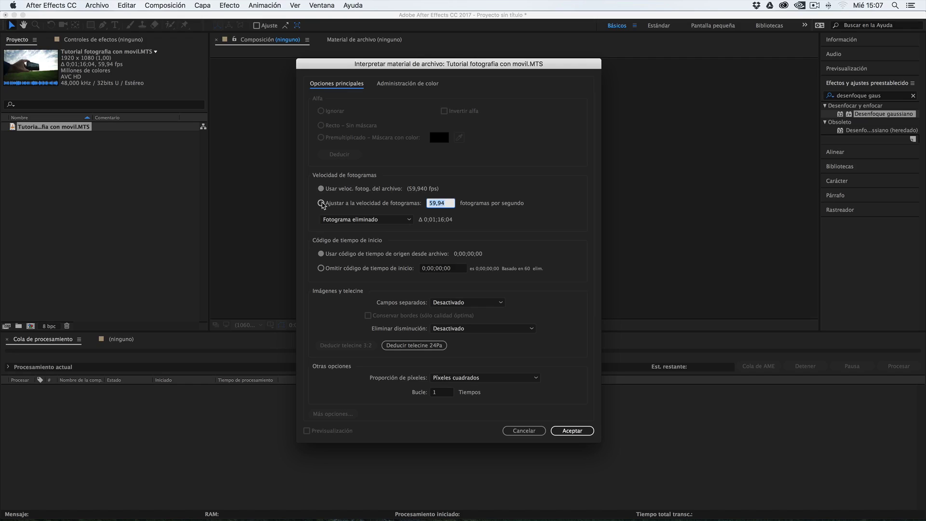
{"action": "left_click", "coordinate": [321, 203]}
{"action": "type", "text": "29,97"}
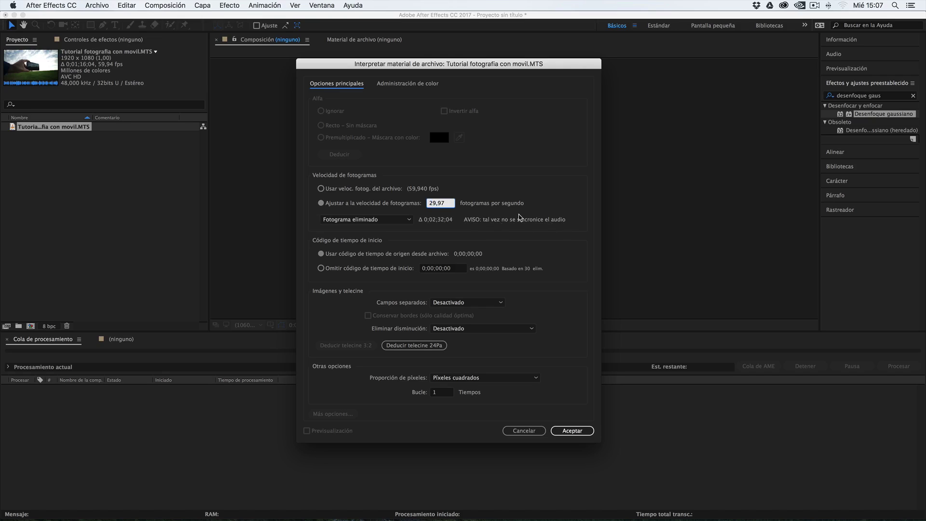
{"action": "left_click", "coordinate": [501, 211]}
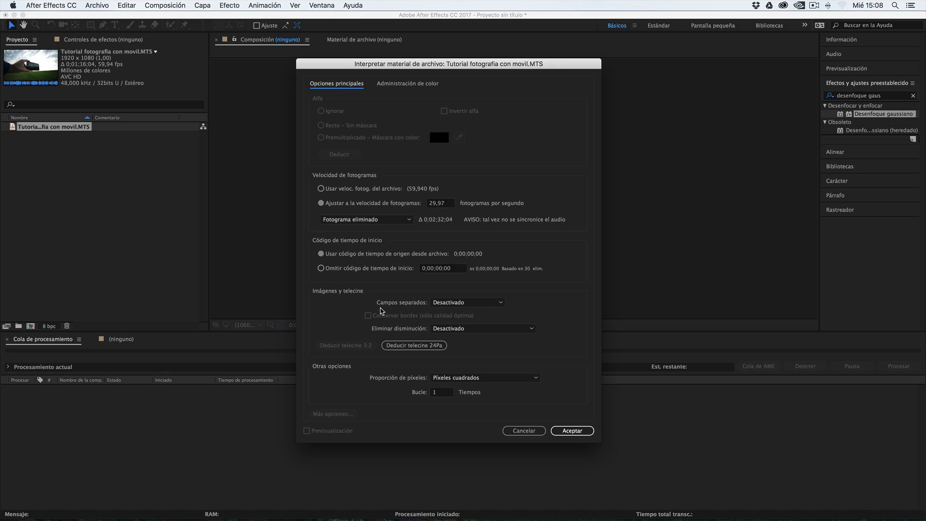
Step: Examine the Campos separados options in the interpretation settings, choosing Desactivado
{"action": "left_click", "coordinate": [444, 305]}
{"action": "left_click", "coordinate": [420, 305]}
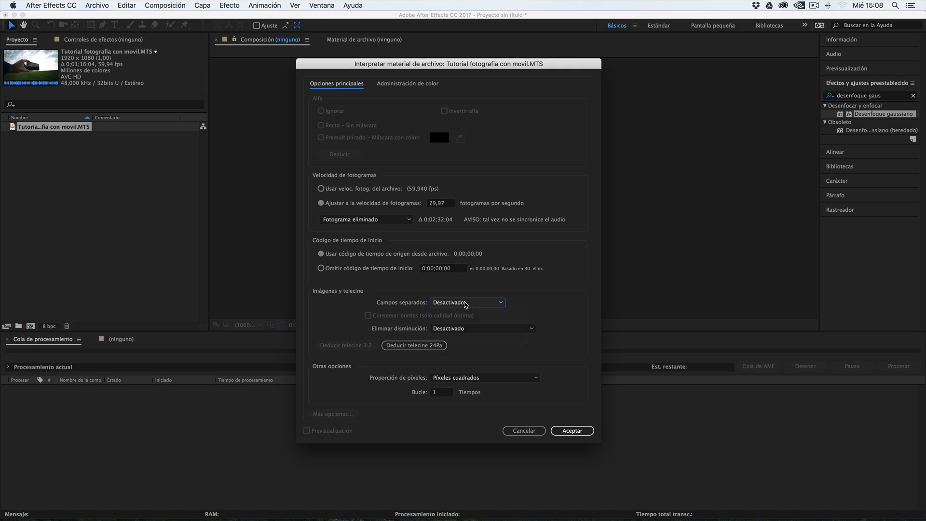
{"action": "left_click", "coordinate": [465, 305]}
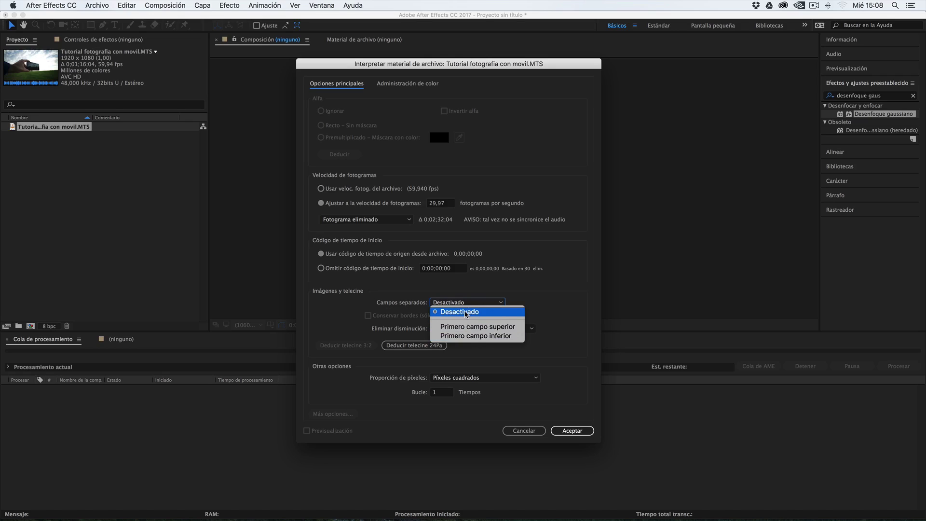
{"action": "left_click", "coordinate": [463, 313]}
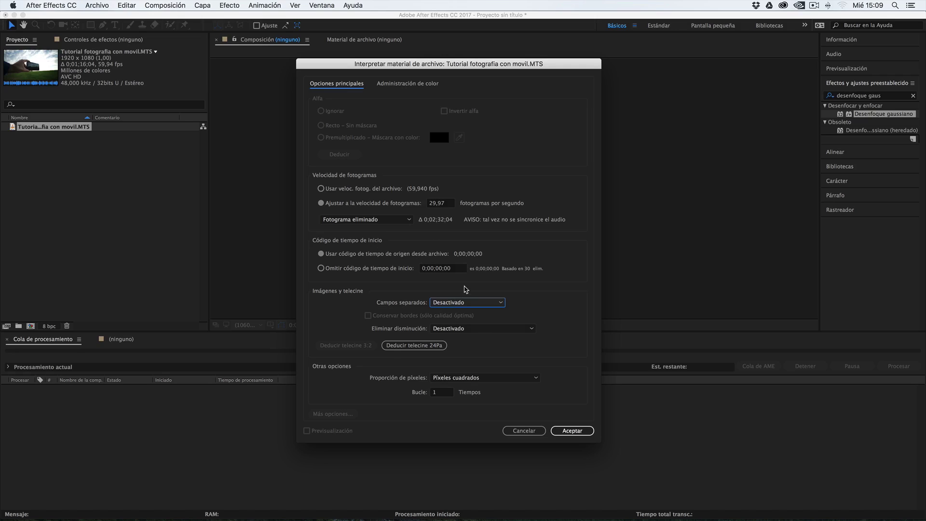
Step: Apply the footage interpretation settings and create a new composition from the Tutorial fotografia con movil.MTS clip
{"action": "left_click", "coordinate": [570, 430]}
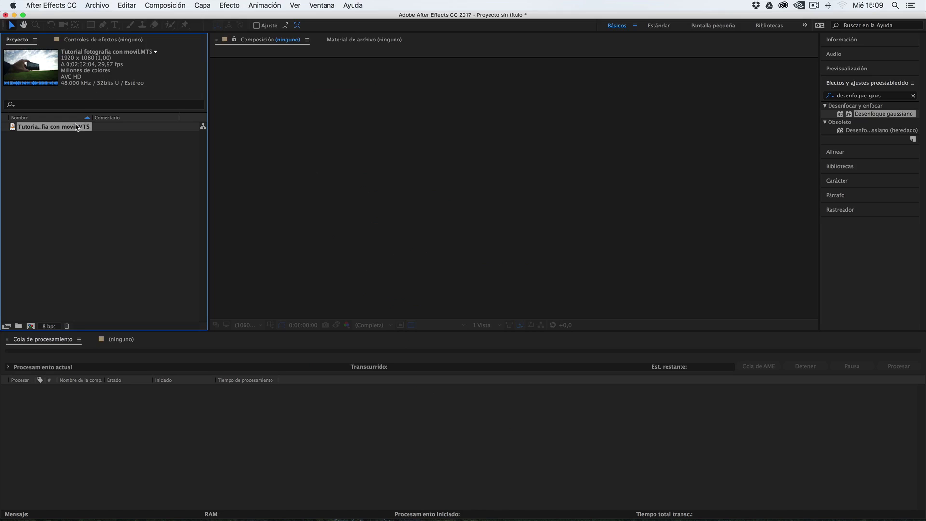
{"action": "left_click_drag", "start_coordinate": [65, 129], "coordinate": [31, 327]}
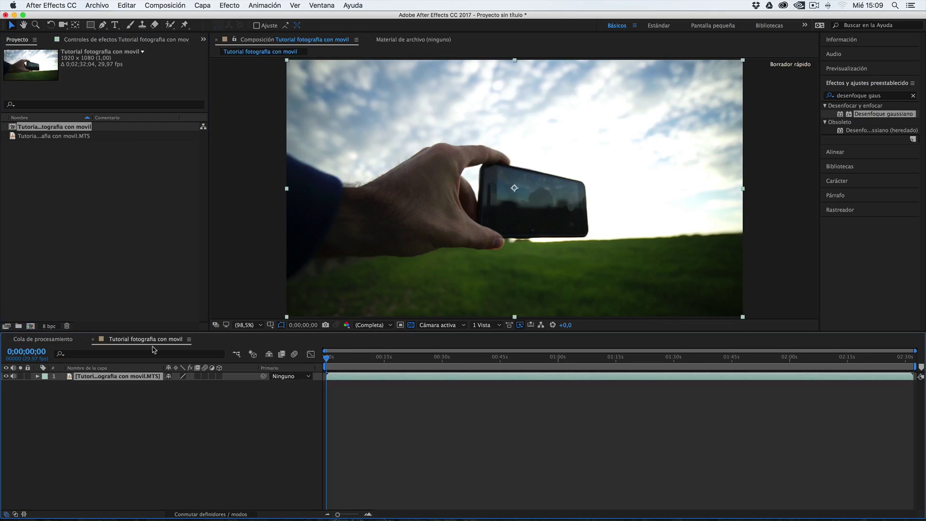
Step: Review the settings of the Tutorial fotografia con movil composition and preview its footage from about the one-minute mark
{"action": "left_click", "coordinate": [163, 5]}
{"action": "left_click", "coordinate": [181, 32]}
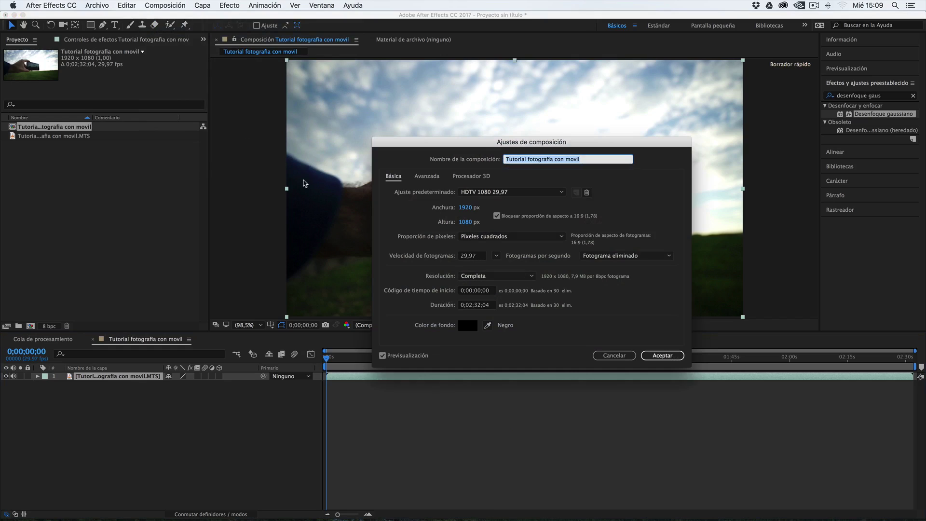
{"action": "left_click", "coordinate": [662, 358]}
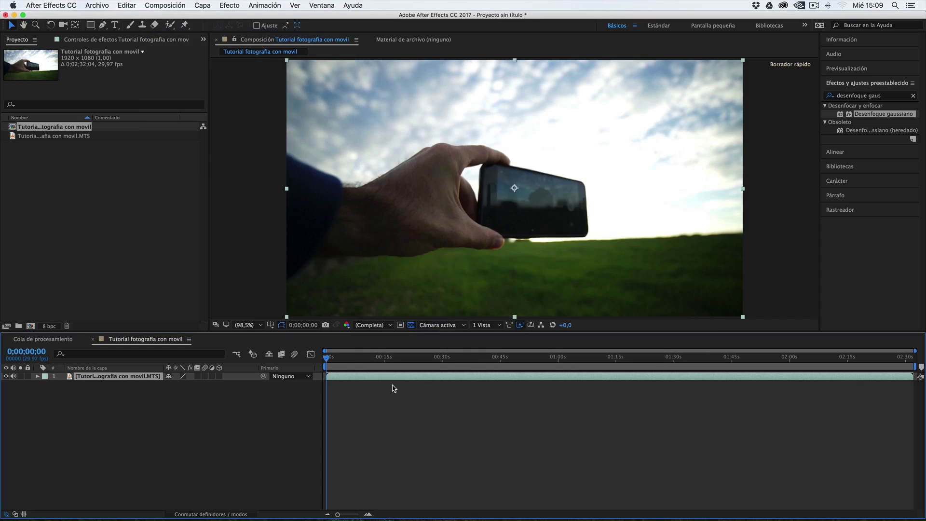
{"action": "left_click_drag", "start_coordinate": [351, 357], "coordinate": [544, 350]}
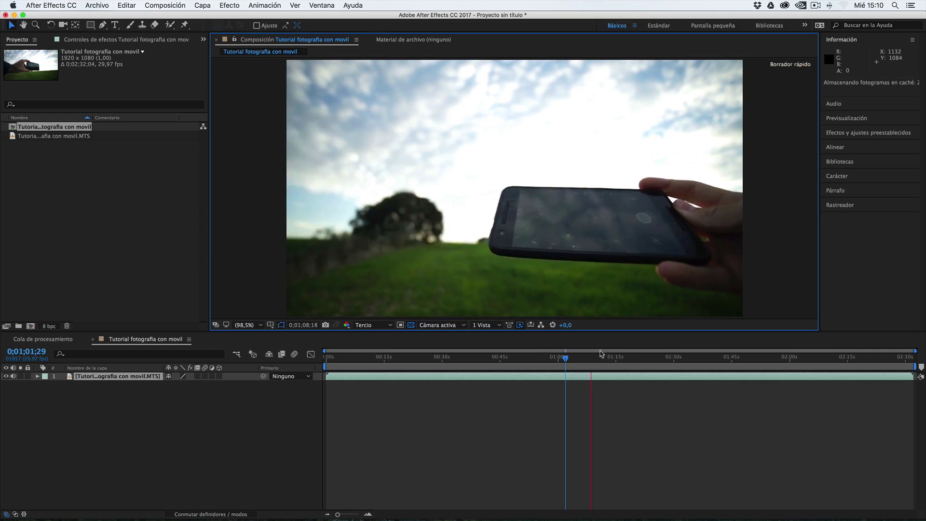
{"action": "key", "text": "space"}
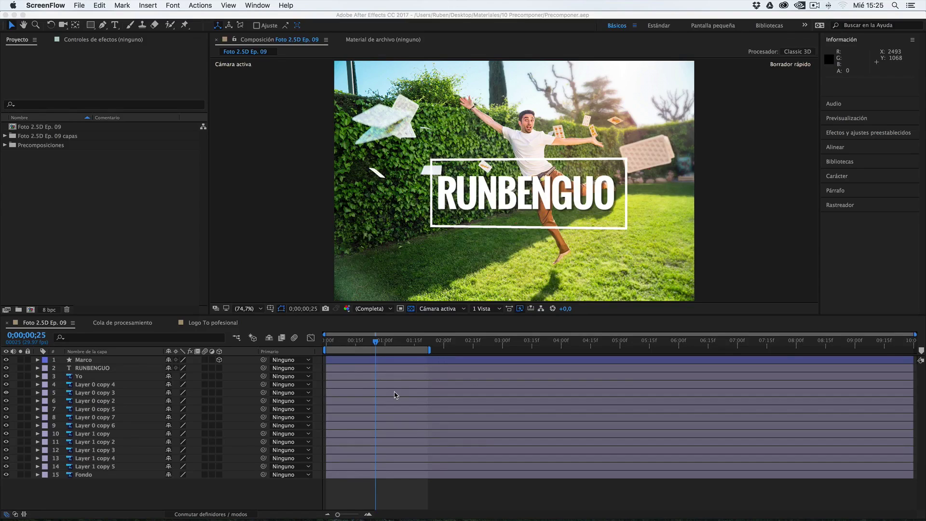
Step: In the Precomponer.aep project, go to 0;00;01;26 in Foto 2.5D Ep. 09 and look through its Fondo and Layer 0 copy layers
{"action": "left_click", "coordinate": [276, 480]}
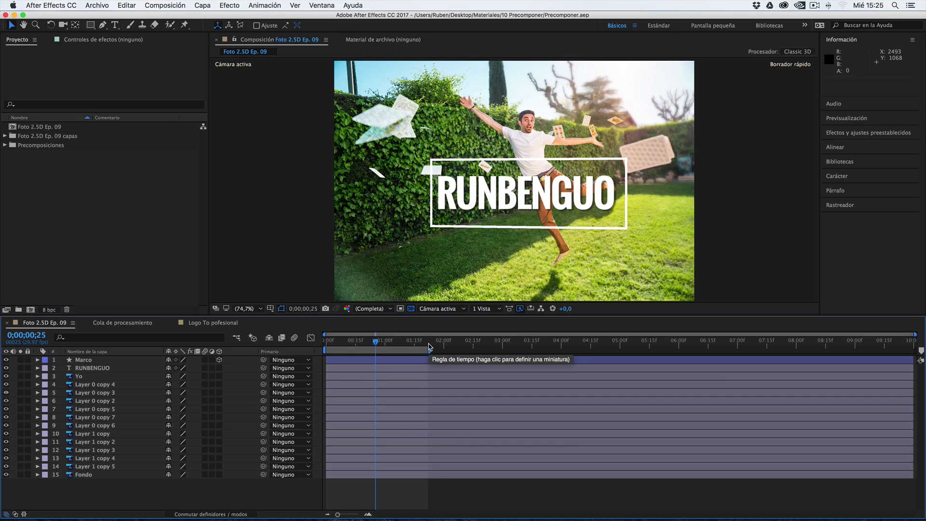
{"action": "left_click", "coordinate": [428, 344]}
{"action": "left_click", "coordinate": [436, 343]}
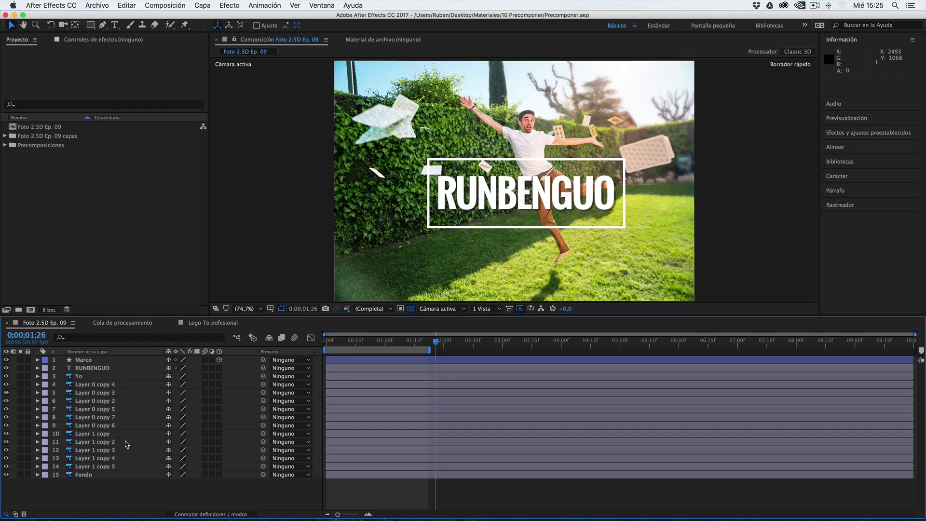
{"action": "left_click", "coordinate": [99, 476]}
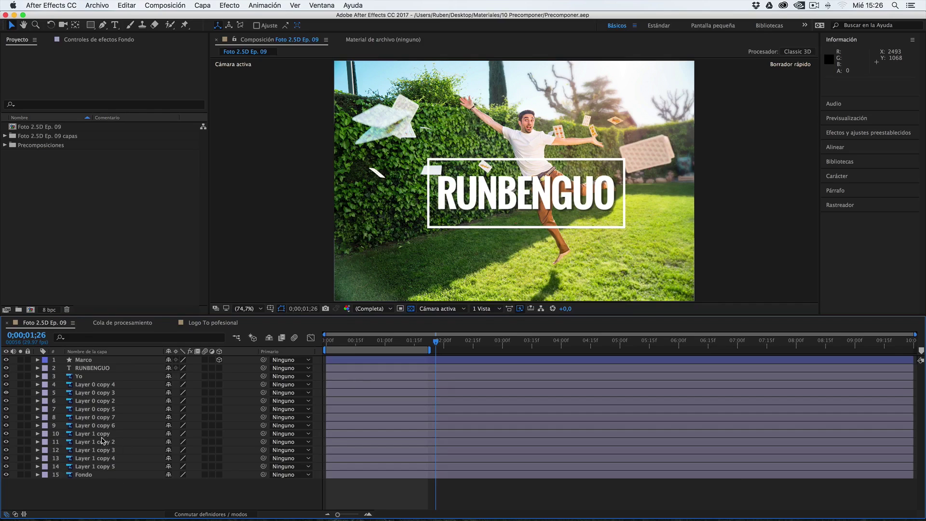
{"action": "left_click", "coordinate": [89, 385]}
{"action": "left_click", "coordinate": [86, 394]}
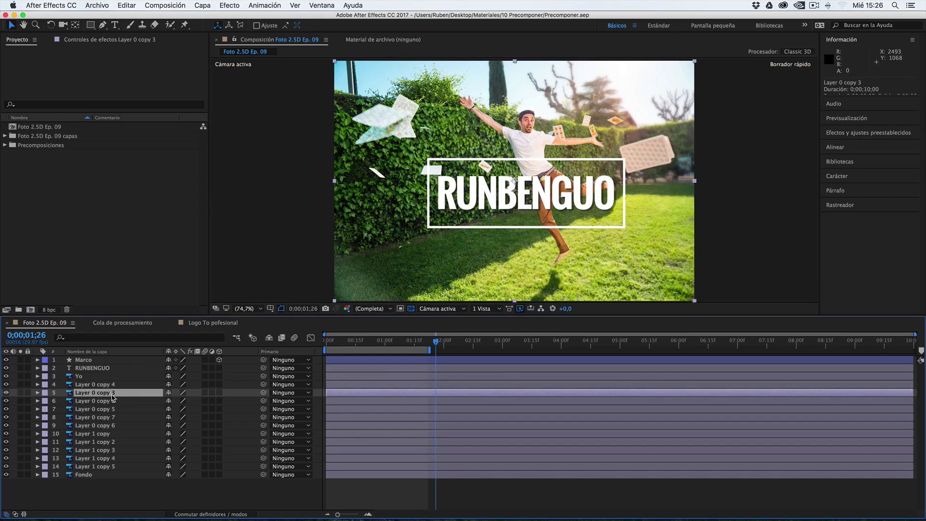
{"action": "left_click", "coordinate": [83, 475]}
{"action": "left_click", "coordinate": [105, 425]}
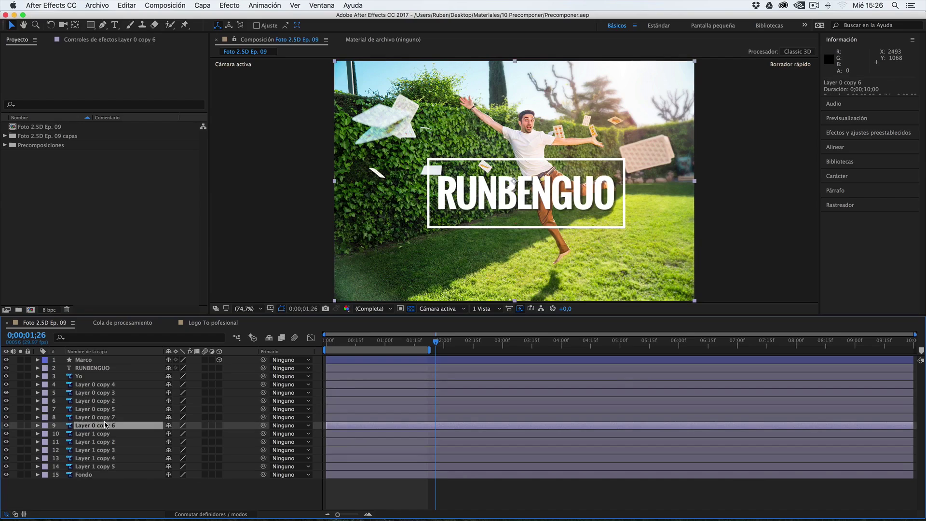
Step: Reveal the source of Layer 0 copy 4 in the project and locate its original PSD file in Finder
{"action": "left_click", "coordinate": [106, 386]}
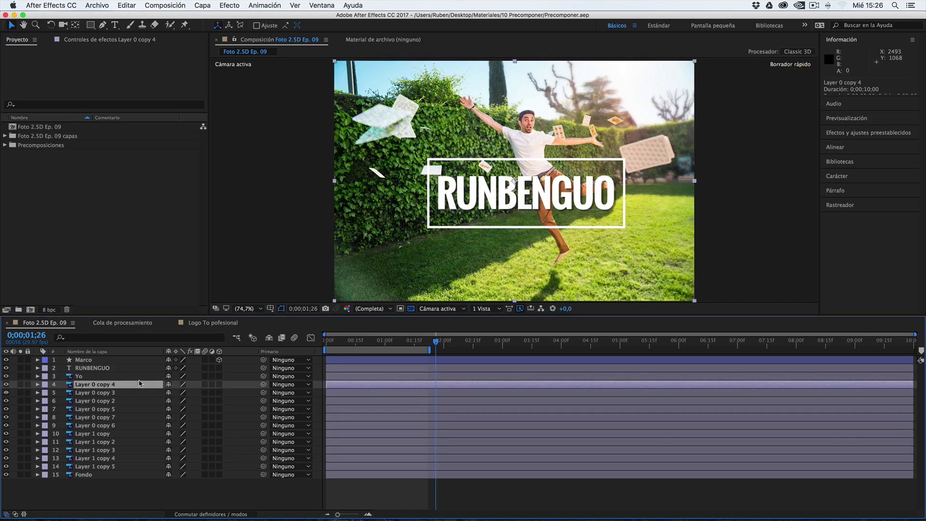
{"action": "right_click", "coordinate": [104, 387]}
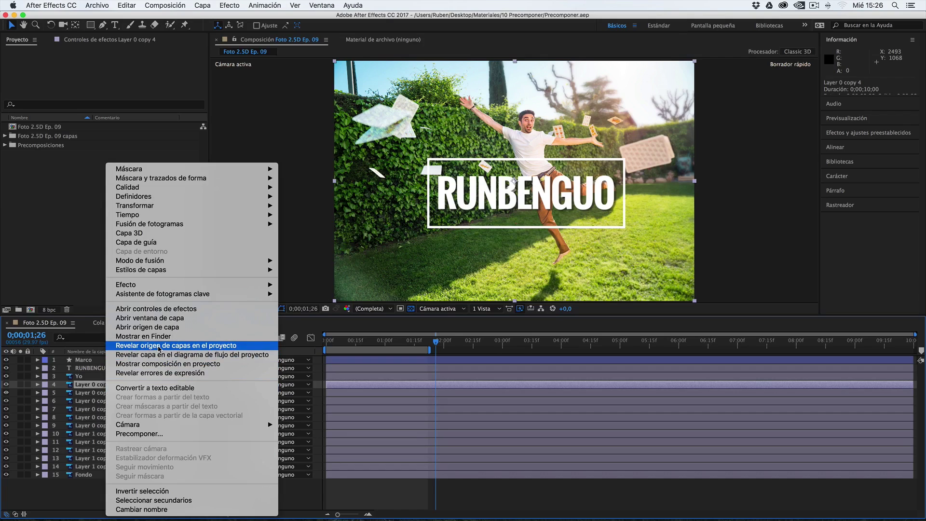
{"action": "left_click", "coordinate": [161, 346]}
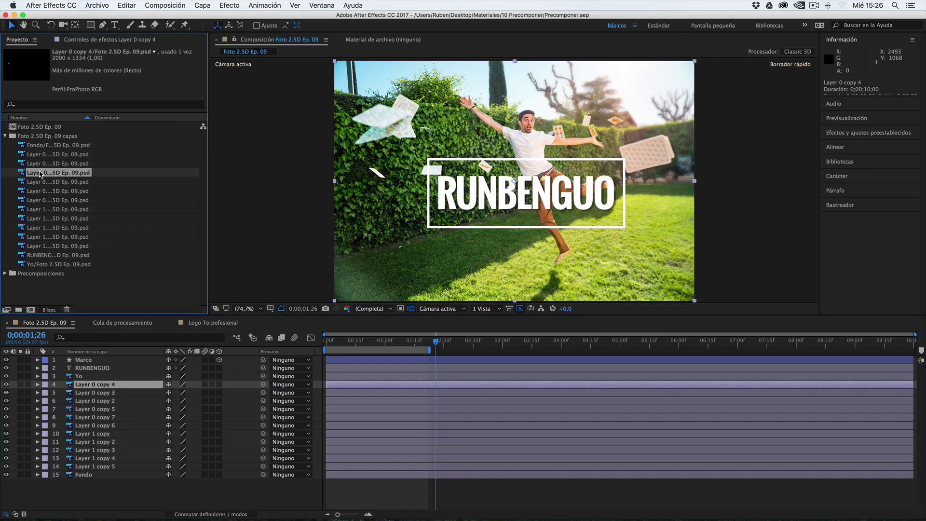
{"action": "right_click", "coordinate": [38, 174]}
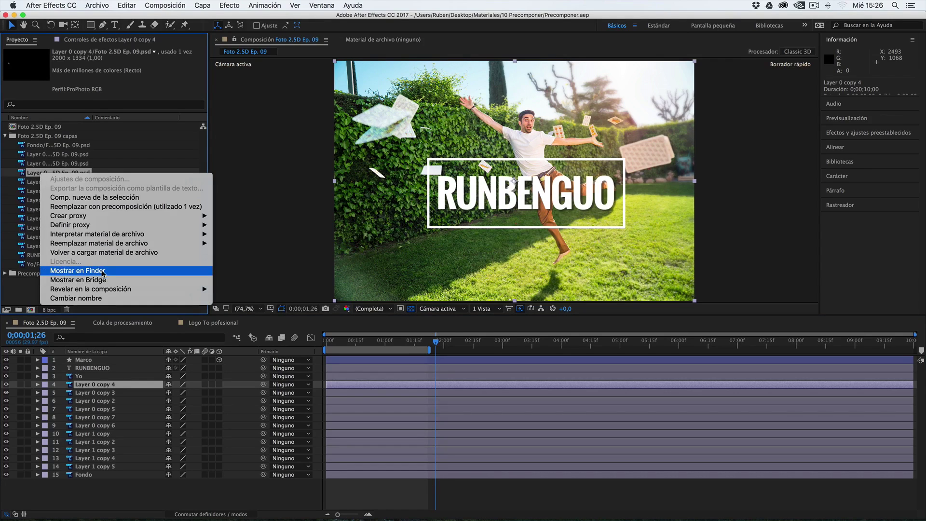
{"action": "left_click", "coordinate": [103, 272]}
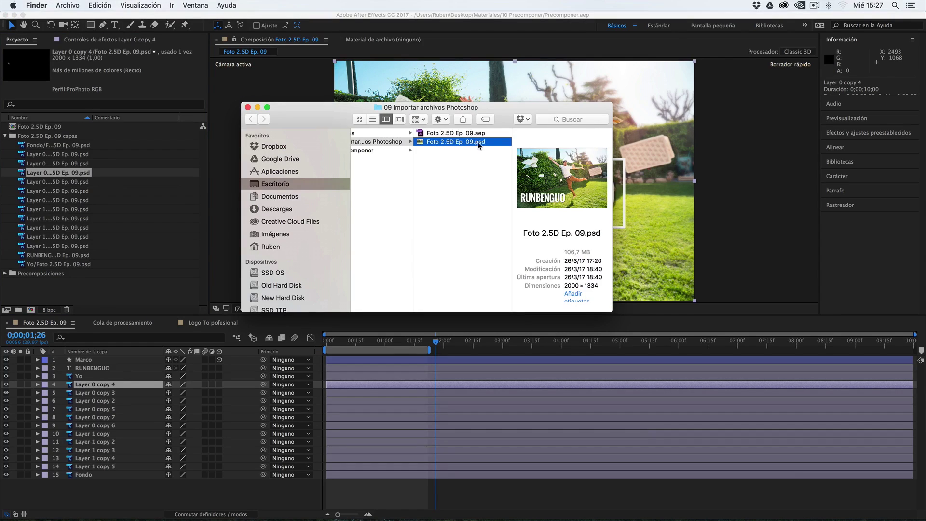
{"action": "left_click", "coordinate": [248, 108]}
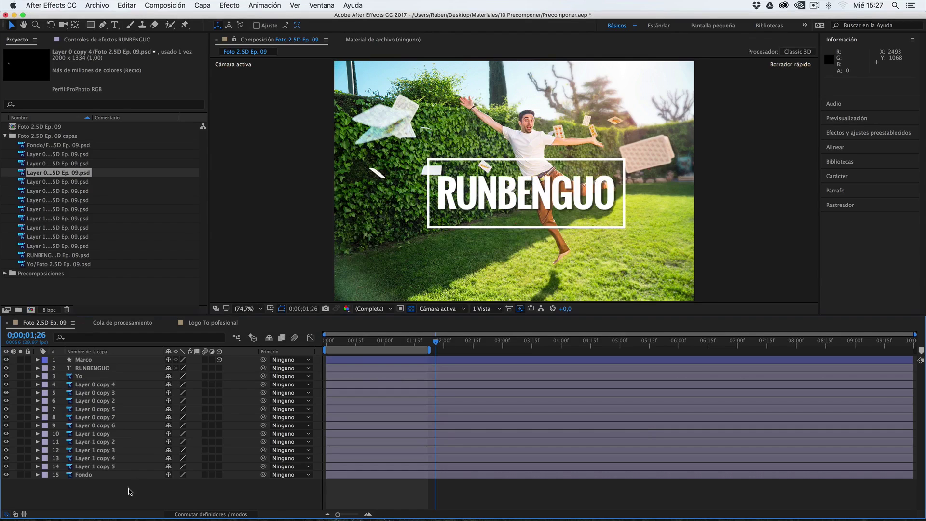
Step: Create a new solid layer with the default settings in the Foto 2.5D Ep. 09 composition
{"action": "right_click", "coordinate": [129, 487]}
{"action": "mouse_move", "coordinate": [168, 430]}
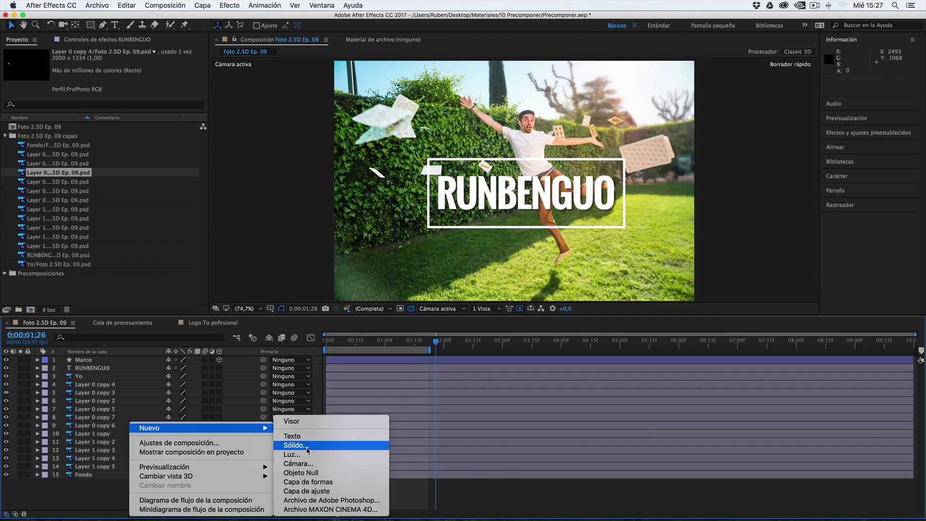
{"action": "left_click", "coordinate": [319, 445]}
{"action": "left_click", "coordinate": [578, 354]}
Step: Animate the solid's opacity with keyframes from 100% at the start of the composition to 0% at 0;00;00;18
{"action": "key", "text": "t"}
{"action": "left_click_drag", "start_coordinate": [170, 368], "coordinate": [135, 377]}
{"action": "left_click_drag", "start_coordinate": [341, 342], "coordinate": [332, 343]}
{"action": "left_click", "coordinate": [61, 368]}
{"action": "left_click_drag", "start_coordinate": [327, 341], "coordinate": [361, 342]}
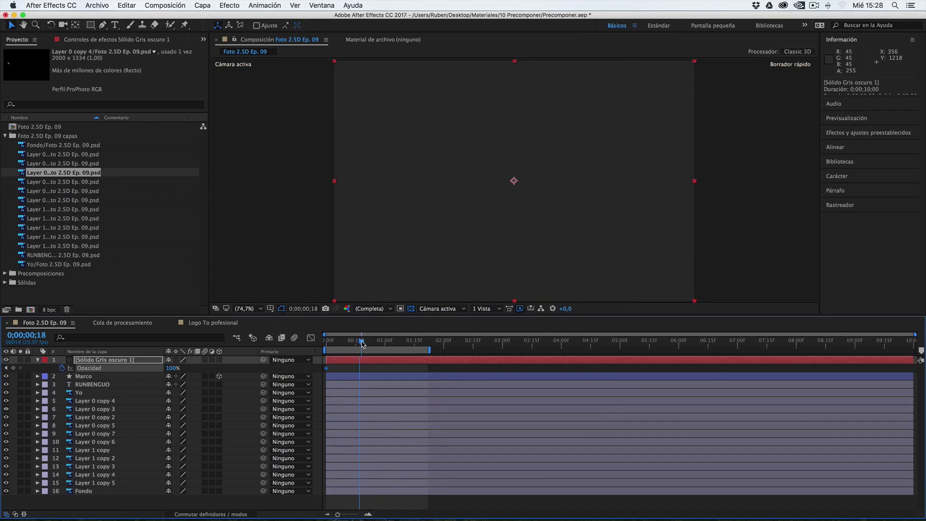
{"action": "left_click", "coordinate": [172, 368]}
{"action": "type", "text": "0"}
{"action": "key", "text": "Return"}
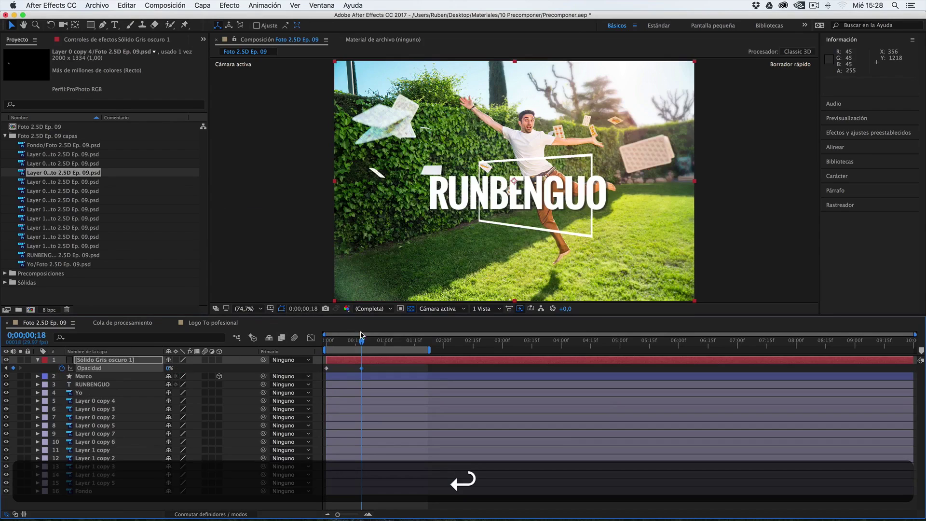
{"action": "mouse_move", "coordinate": [361, 335]}
{"action": "left_mouse_down"}
{"action": "mouse_move", "coordinate": [336, 342]}
{"action": "mouse_move", "coordinate": [363, 342]}
{"action": "left_mouse_up"}
Step: Reveal the solid layer's source inside the Sólidas project folder and check which footage options it offers
{"action": "left_click", "coordinate": [132, 360]}
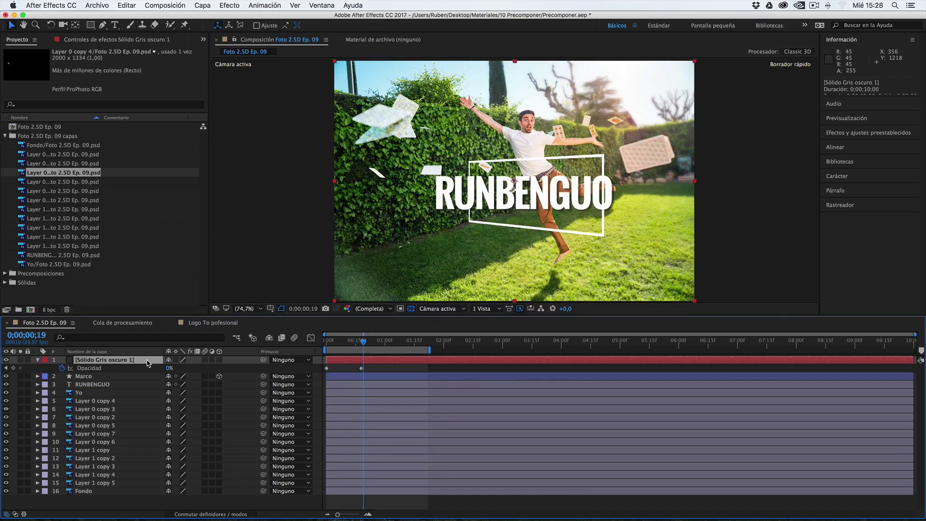
{"action": "right_click", "coordinate": [147, 363]}
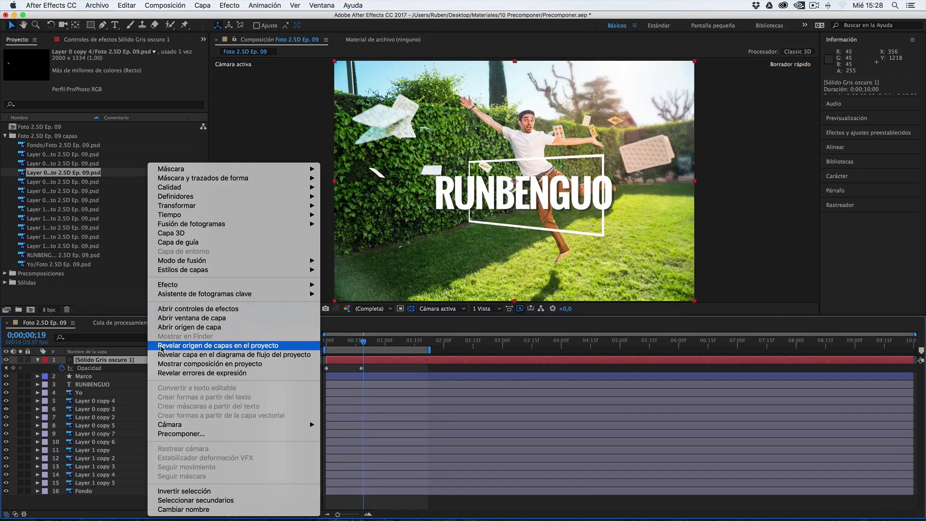
{"action": "left_click", "coordinate": [228, 346]}
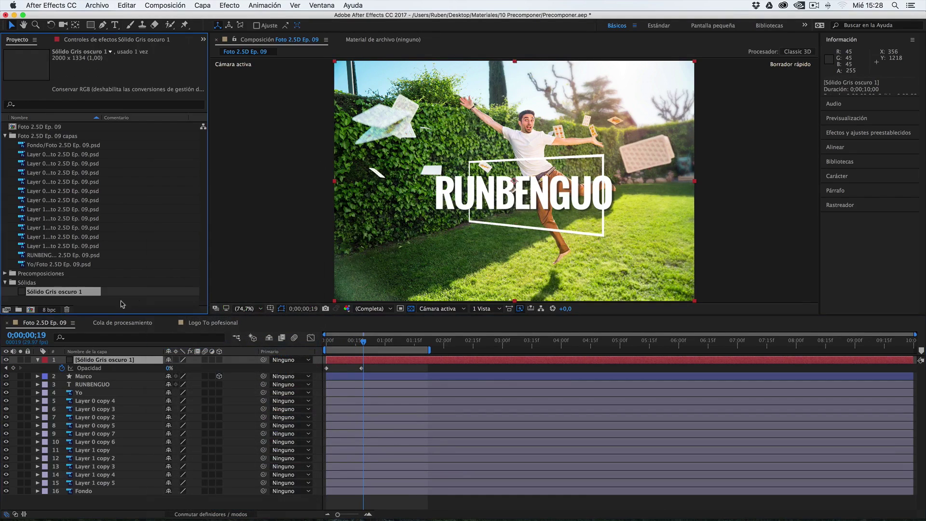
{"action": "left_click", "coordinate": [25, 284]}
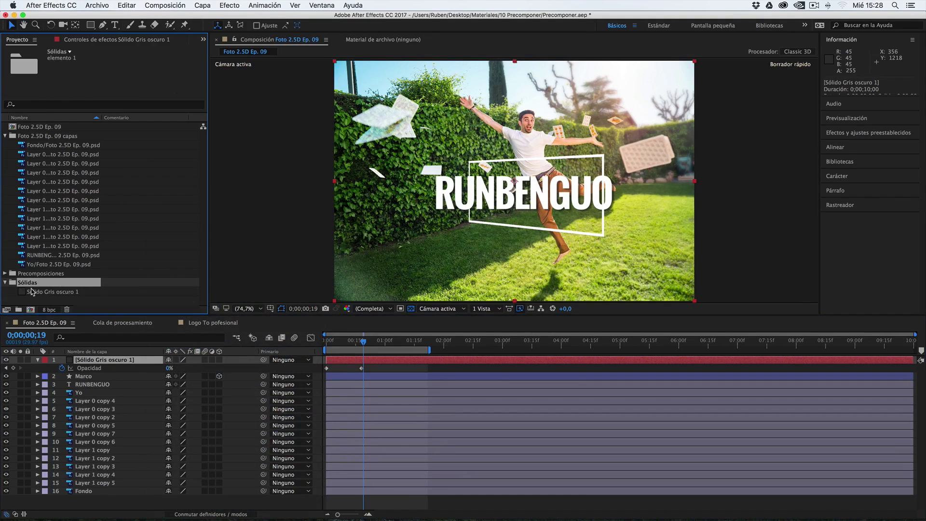
{"action": "left_click", "coordinate": [43, 293]}
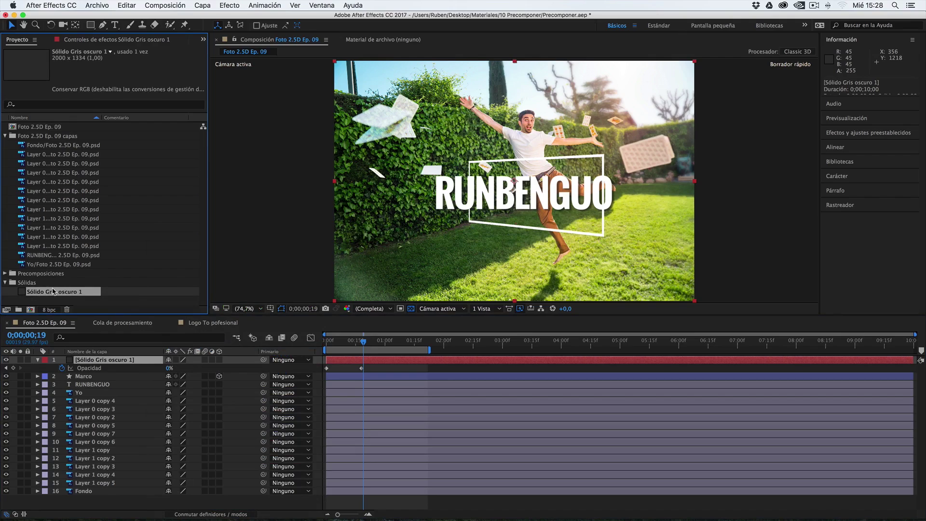
{"action": "right_click", "coordinate": [53, 291]}
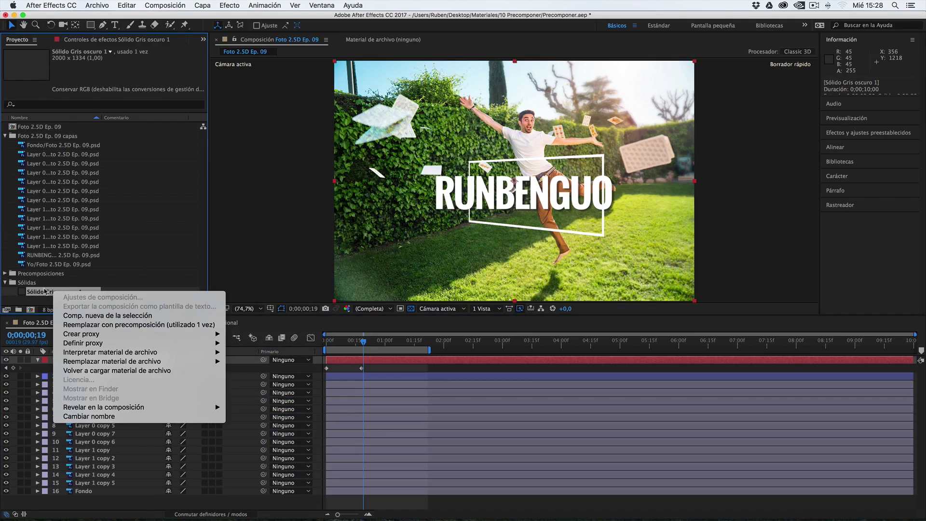
Step: Check which source and Finder options are available for the Marco shape layer, and deselect it
{"action": "left_click", "coordinate": [94, 378]}
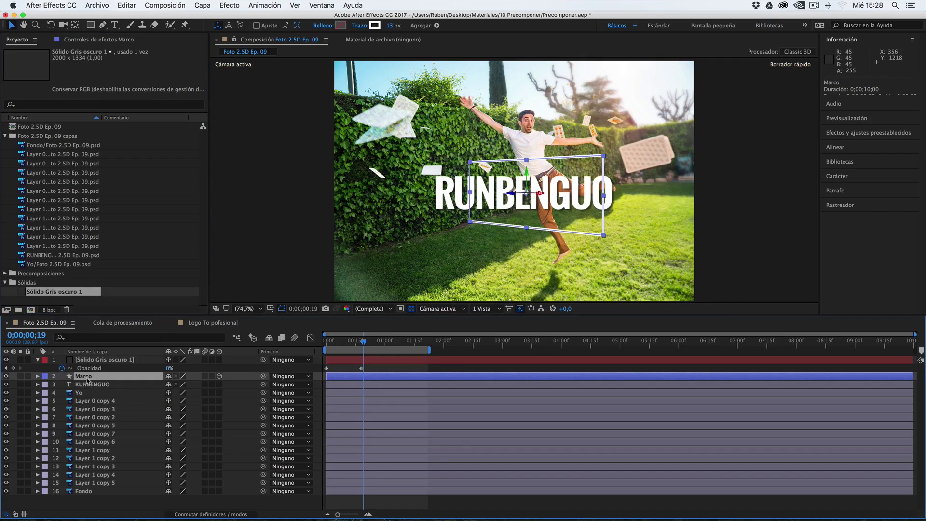
{"action": "right_click", "coordinate": [111, 380]}
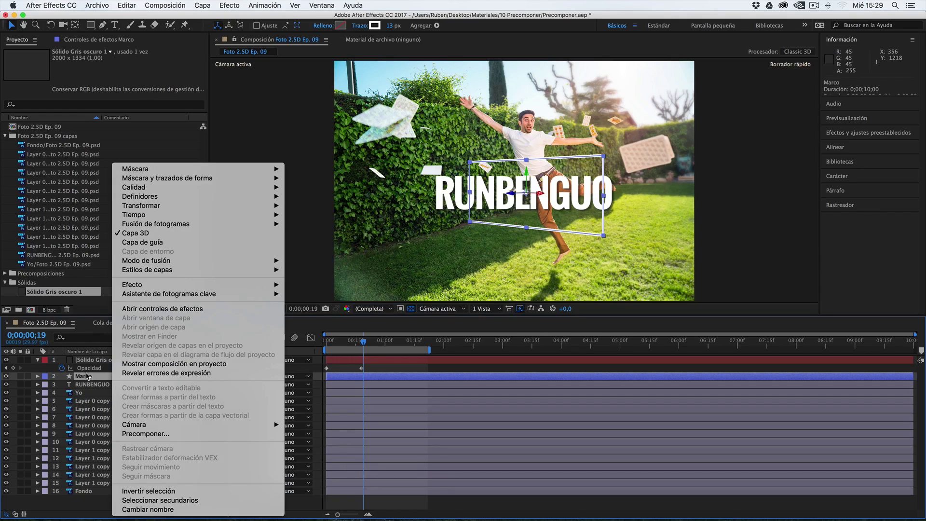
{"action": "left_click", "coordinate": [85, 380]}
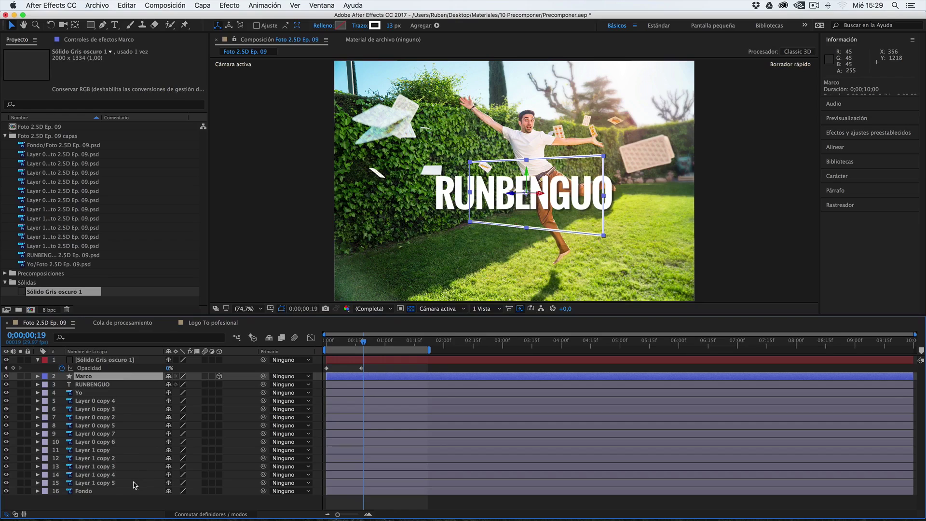
{"action": "left_click", "coordinate": [120, 504]}
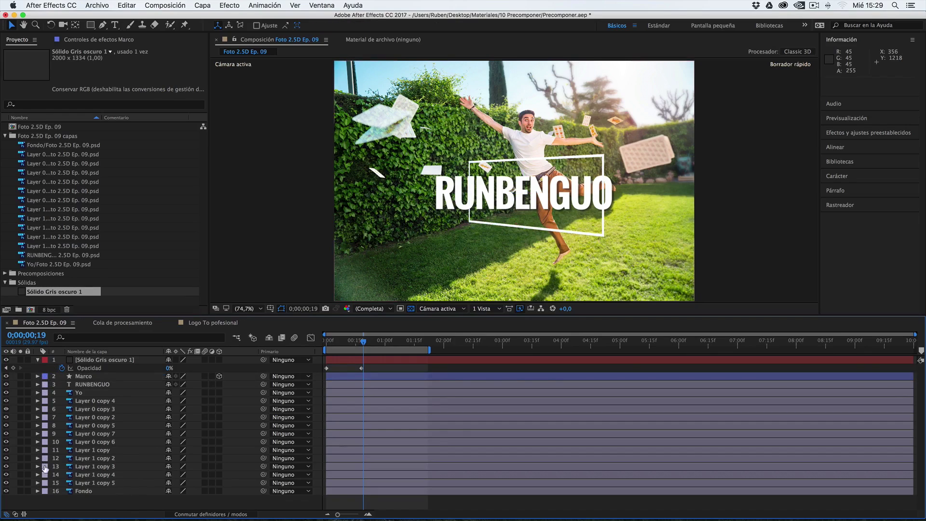
Step: Compare the timeline label colours of the RUNBENGUO text layer and the Layer 0 copy image layers
{"action": "left_click", "coordinate": [378, 385]}
{"action": "left_click", "coordinate": [378, 401]}
{"action": "left_click", "coordinate": [378, 425]}
{"action": "left_click", "coordinate": [374, 503]}
{"action": "left_click", "coordinate": [368, 385]}
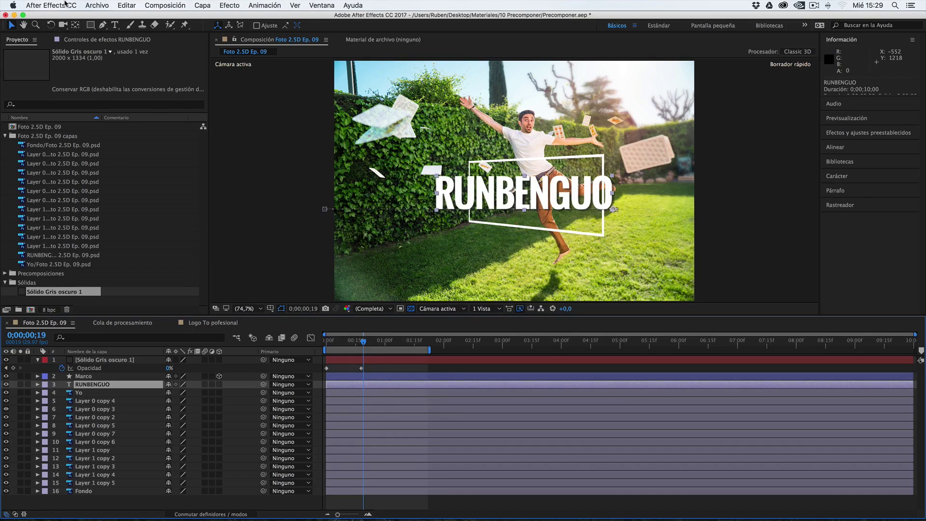
Step: Review the default label colours per item type and the colour choices for audio in the label preferences, and cancel without changing anything
{"action": "left_click", "coordinate": [66, 5]}
{"action": "mouse_move", "coordinate": [55, 33]}
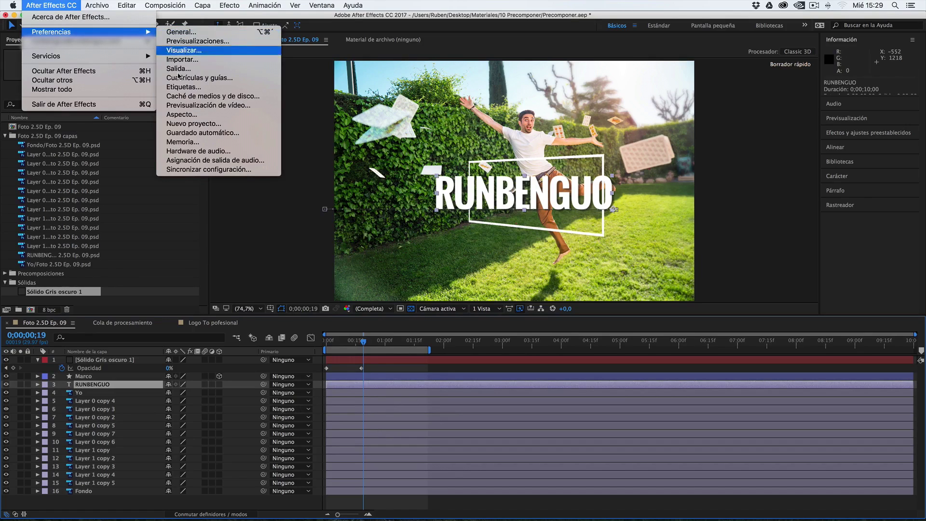
{"action": "left_click", "coordinate": [184, 86]}
{"action": "left_click_drag", "start_coordinate": [407, 158], "coordinate": [241, 91]}
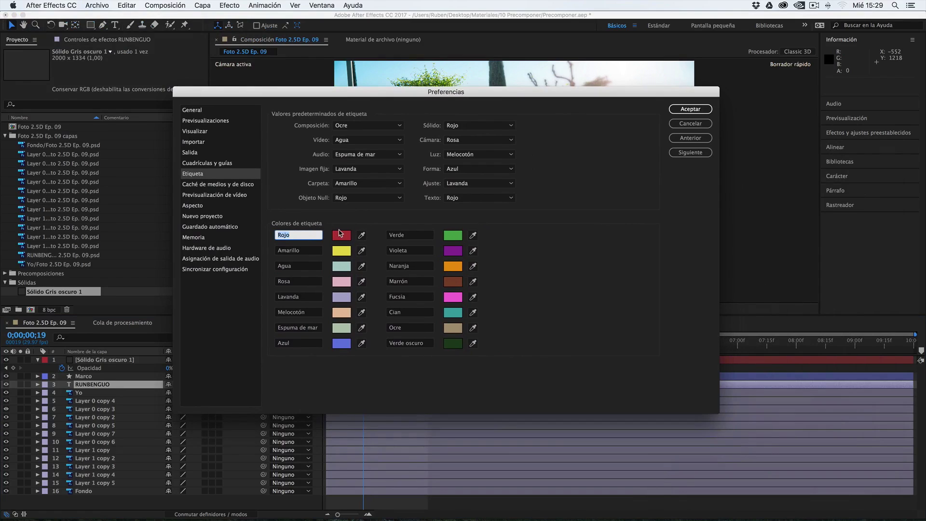
{"action": "left_click", "coordinate": [314, 125]}
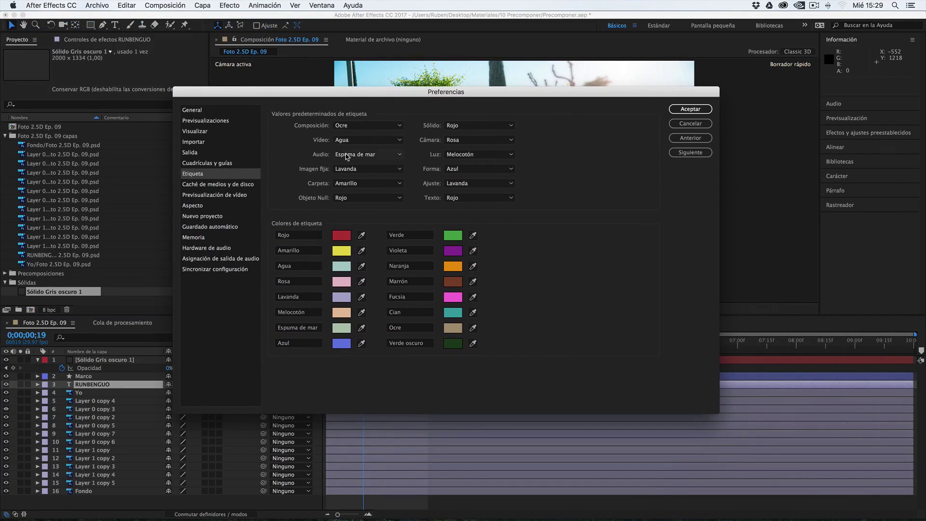
{"action": "left_click", "coordinate": [399, 154]}
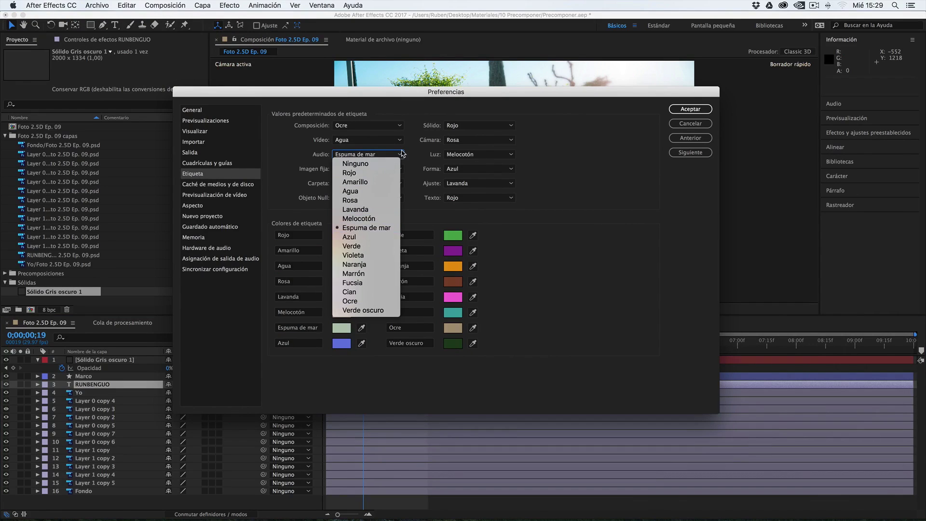
{"action": "left_click", "coordinate": [402, 150]}
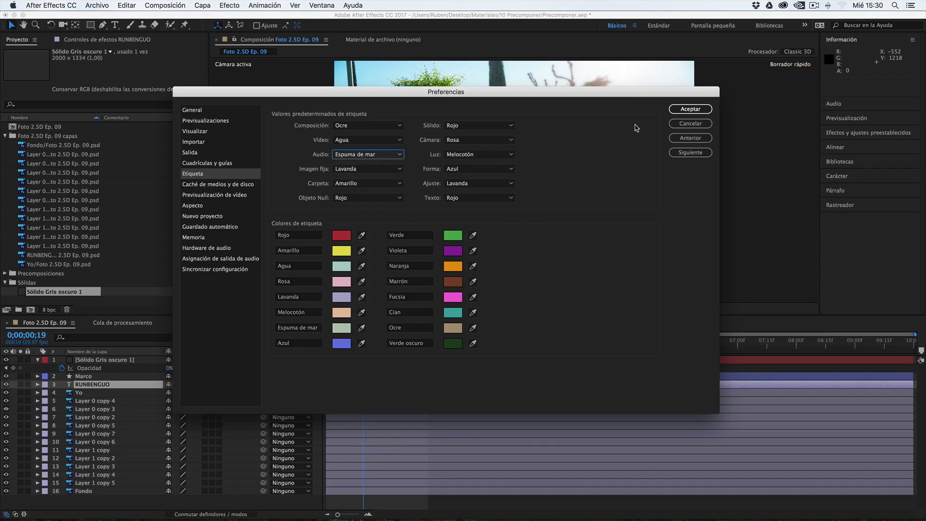
{"action": "left_click", "coordinate": [688, 124]}
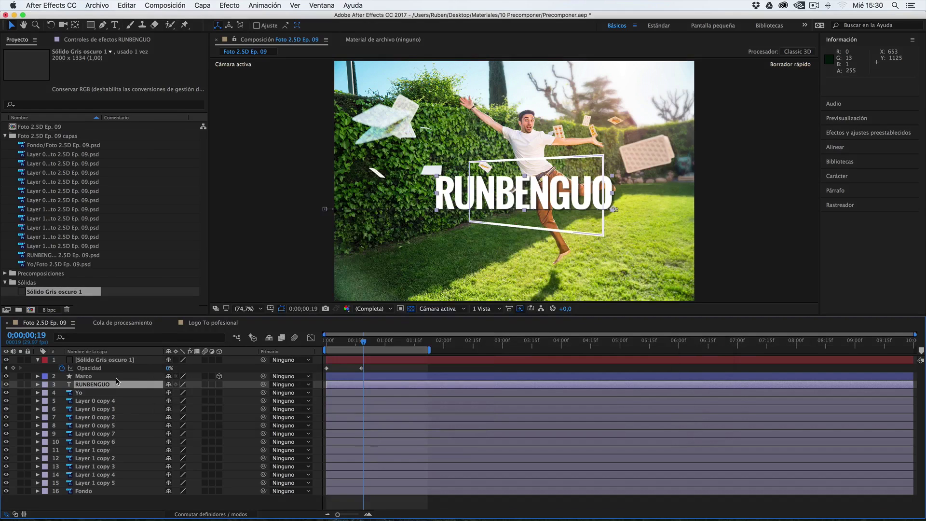
Step: Compare the Lavanda label colour shared by the text, Layer 0 copy and Layer 1 copy layers in the timeline
{"action": "left_click", "coordinate": [365, 391]}
{"action": "left_click", "coordinate": [365, 384]}
{"action": "left_click", "coordinate": [362, 409]}
{"action": "left_click", "coordinate": [358, 434]}
{"action": "left_click", "coordinate": [354, 459]}
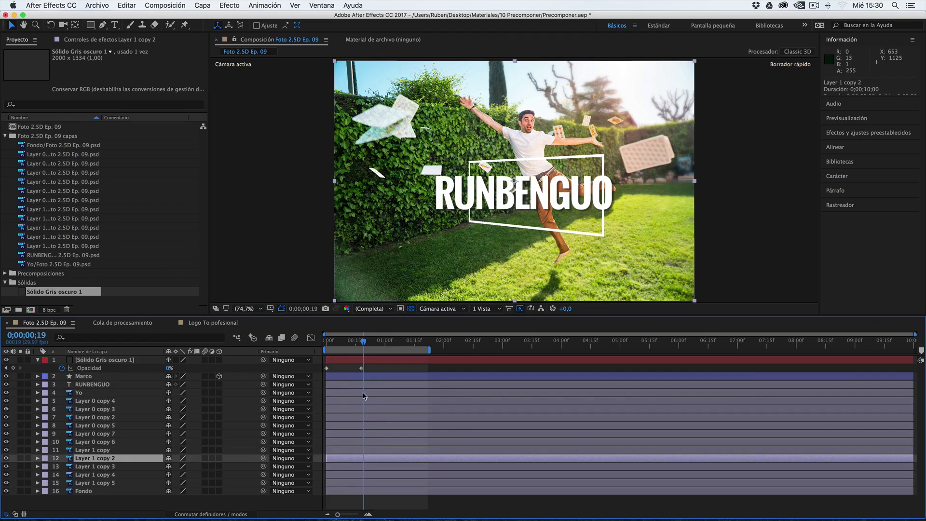
Step: Hide and reshow the eleven layers from Layer 0 copy 4 to Layer 1 copy 5, and set their label colour to Azul
{"action": "left_click", "coordinate": [92, 482]}
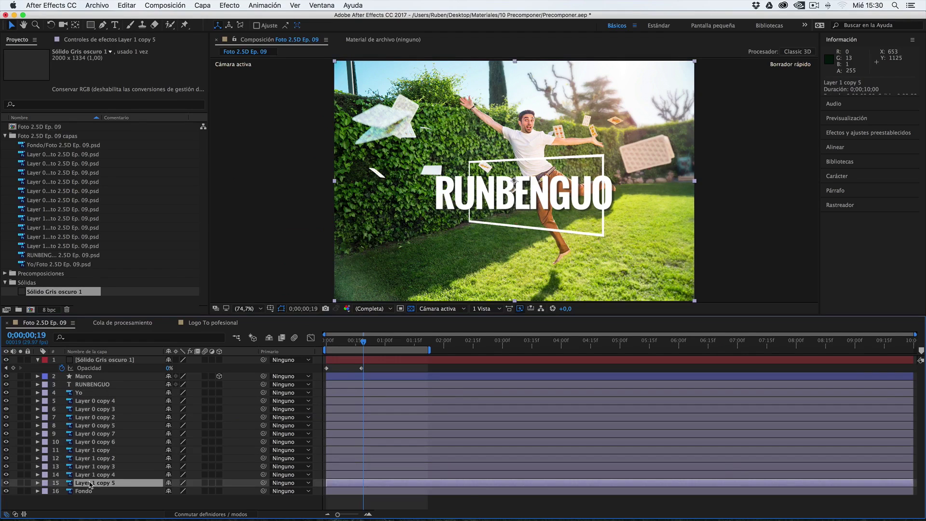
{"action": "left_click", "coordinate": [97, 404], "text": "shift"}
{"action": "mouse_move", "coordinate": [6, 401]}
{"action": "left_mouse_down"}
{"action": "mouse_move", "coordinate": [6, 481]}
{"action": "mouse_move", "coordinate": [6, 402]}
{"action": "left_mouse_up"}
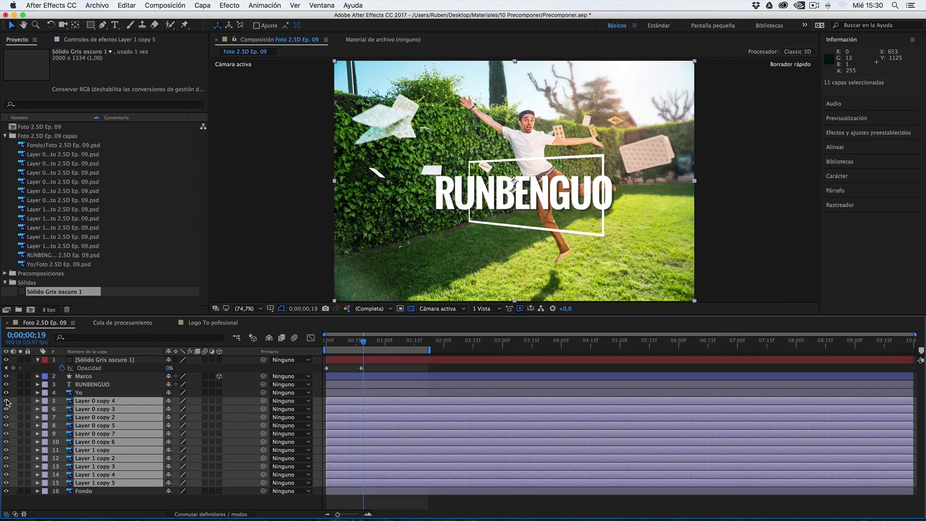
{"action": "left_click_drag", "start_coordinate": [6, 403], "coordinate": [3, 485]}
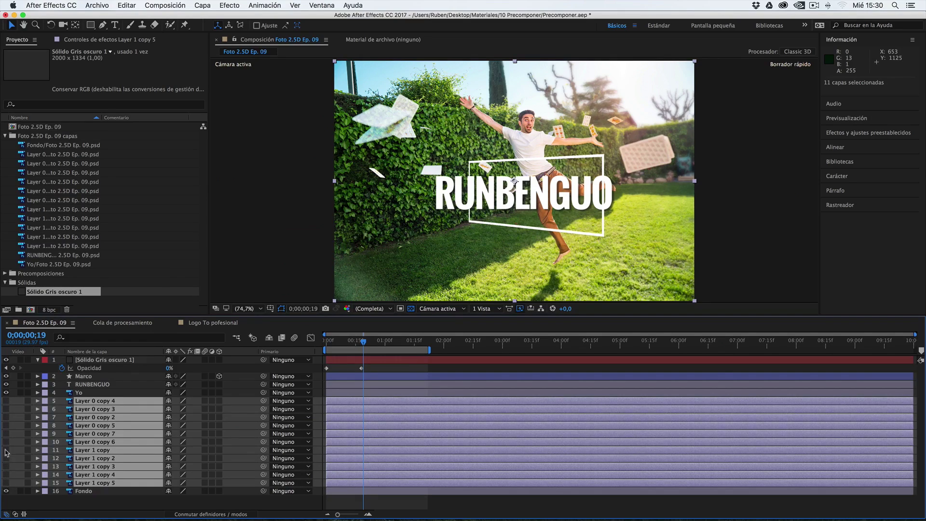
{"action": "left_click_drag", "start_coordinate": [7, 401], "coordinate": [3, 467]}
{"action": "left_click_drag", "start_coordinate": [6, 402], "coordinate": [6, 485]}
{"action": "left_click_drag", "start_coordinate": [3, 401], "coordinate": [7, 485]}
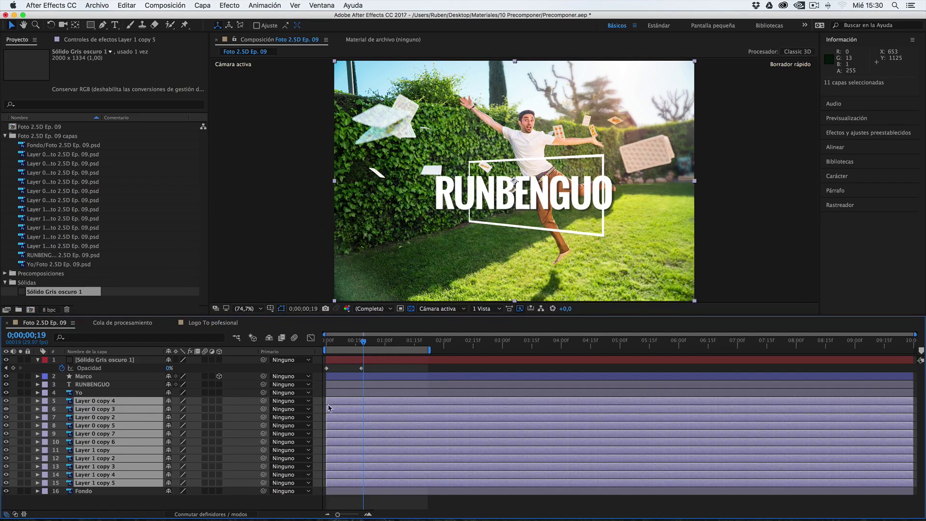
{"action": "left_click", "coordinate": [44, 401]}
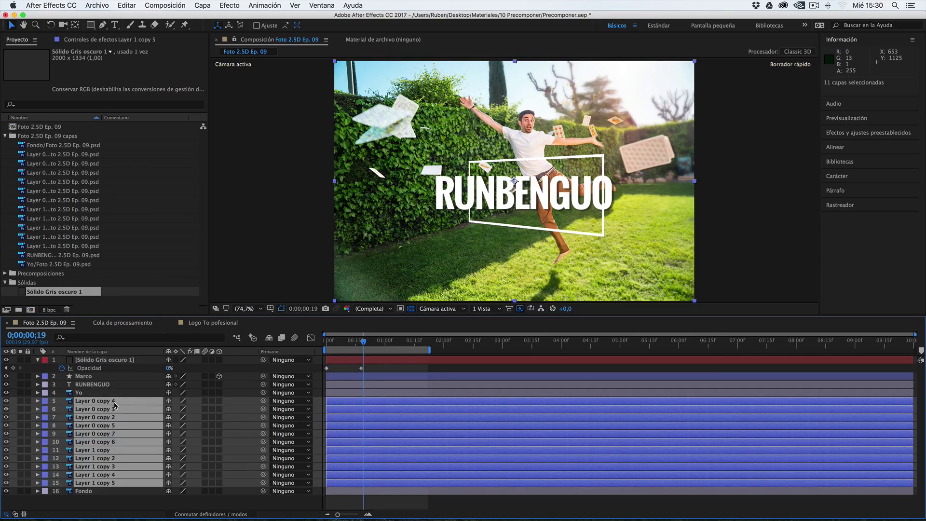
Step: Set the label colour of the Yo layer to Melocotón and that of the Fondo layer to Ocre
{"action": "left_click", "coordinate": [82, 393]}
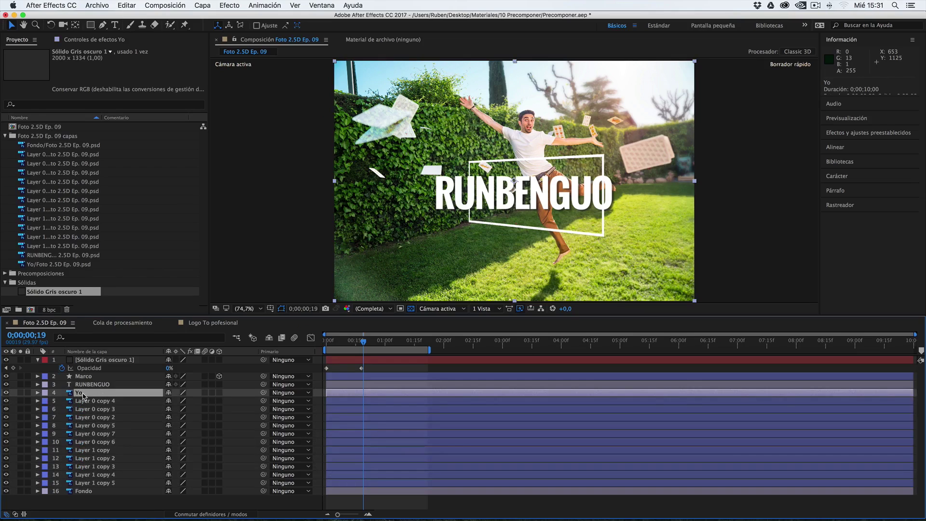
{"action": "left_click", "coordinate": [44, 393]}
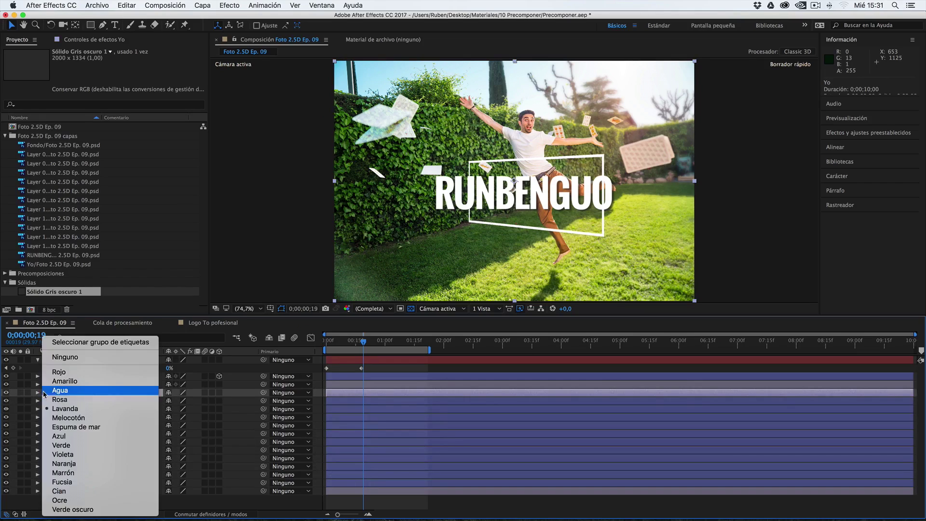
{"action": "left_click", "coordinate": [67, 417]}
{"action": "left_click", "coordinate": [91, 402]}
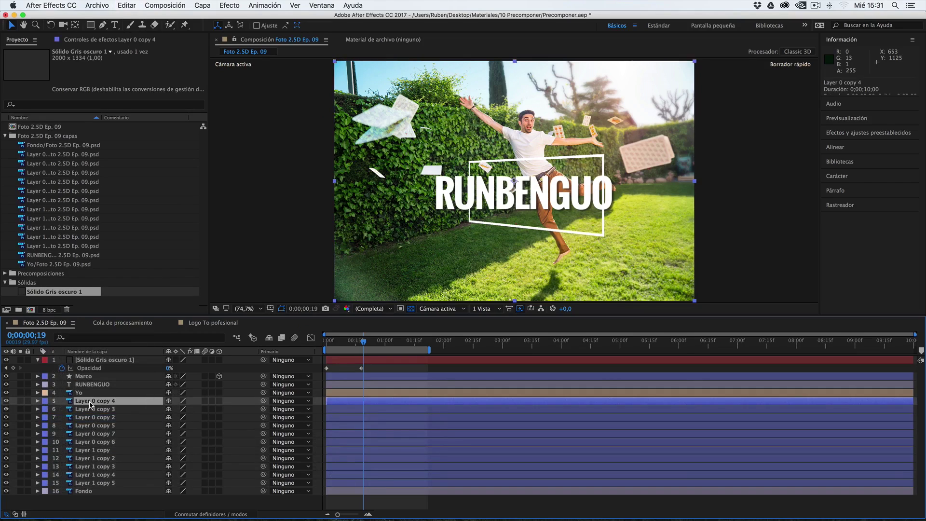
{"action": "left_click", "coordinate": [83, 491]}
{"action": "left_click", "coordinate": [44, 490]}
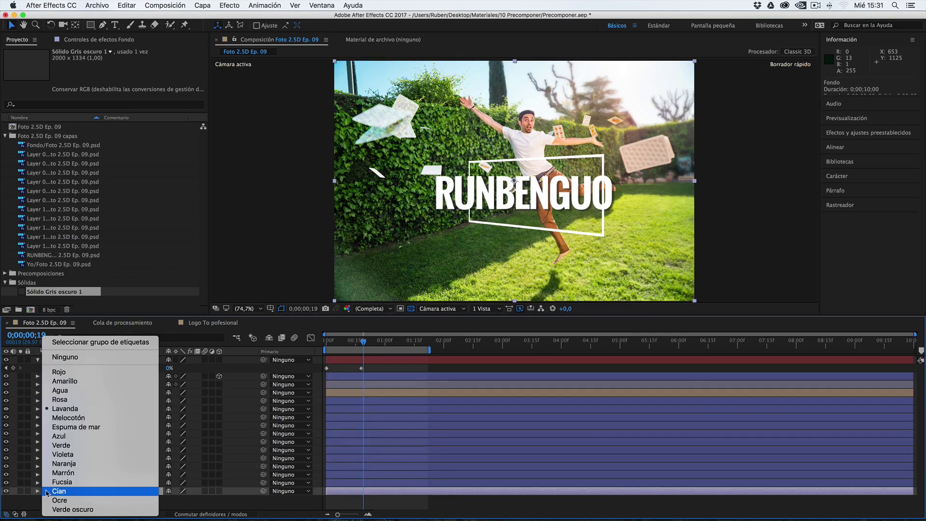
{"action": "left_click", "coordinate": [72, 505]}
Step: Set the label colour of both the RUNBENGUO text layer and the Marco shape layer to Agua
{"action": "left_click", "coordinate": [91, 384]}
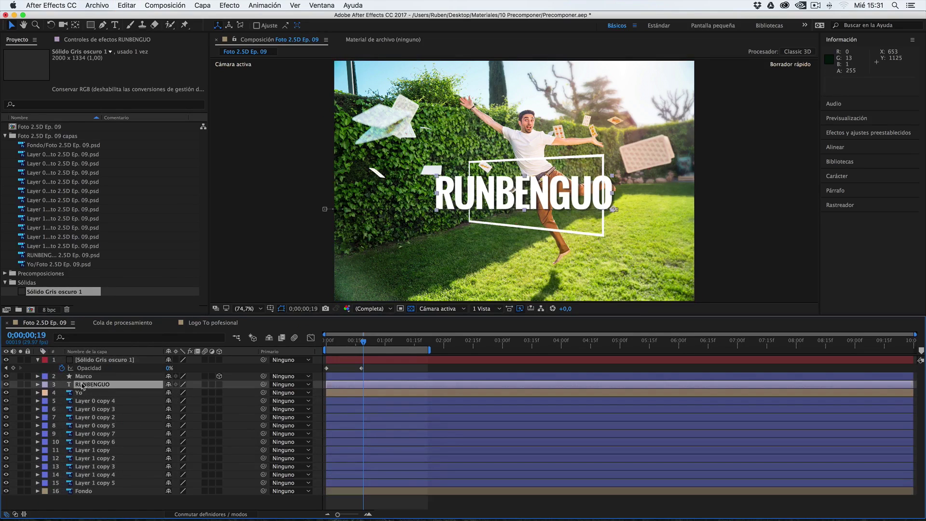
{"action": "left_click", "coordinate": [83, 376], "text": "shift"}
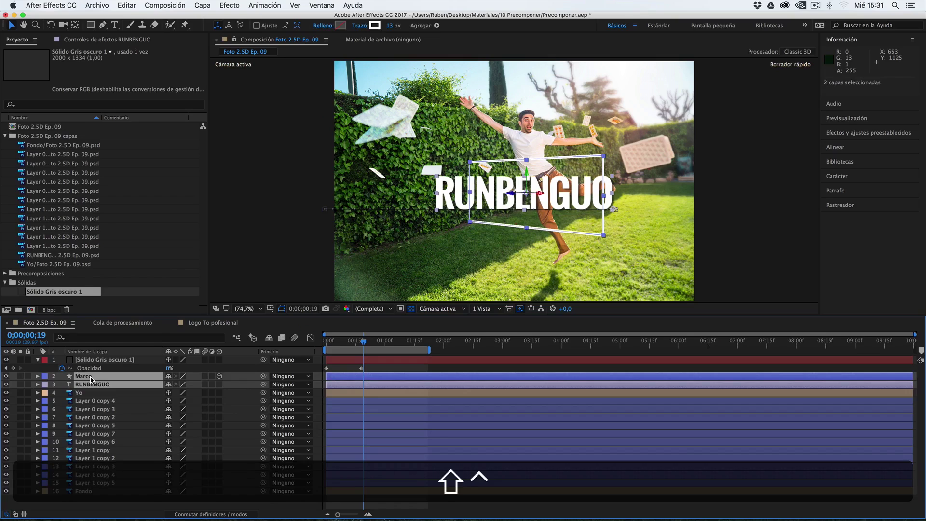
{"action": "left_click", "coordinate": [45, 378]}
{"action": "left_click", "coordinate": [87, 391]}
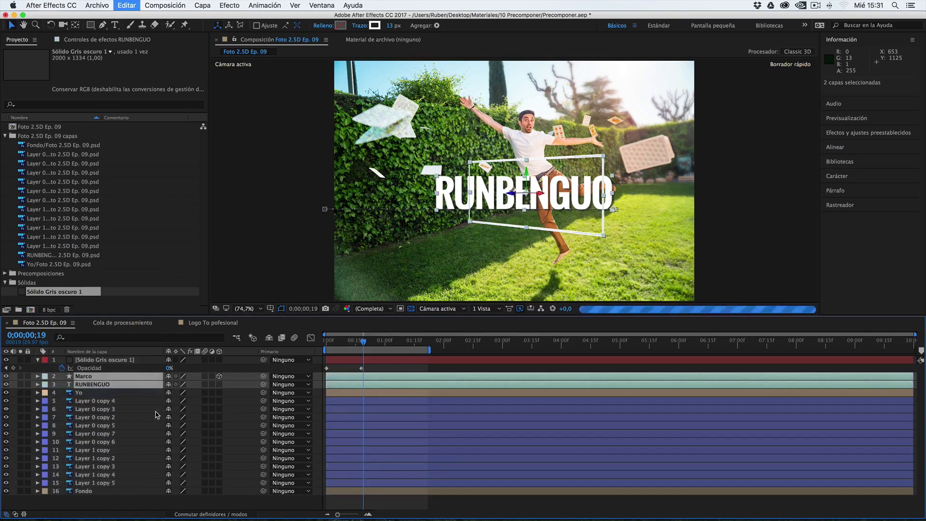
Step: Compare the label colours of the image copies, Yo, RUNBENGUO and Marco layers in the timeline, and clear the selection
{"action": "left_click", "coordinate": [137, 403]}
{"action": "left_click", "coordinate": [417, 427]}
{"action": "left_click", "coordinate": [429, 469]}
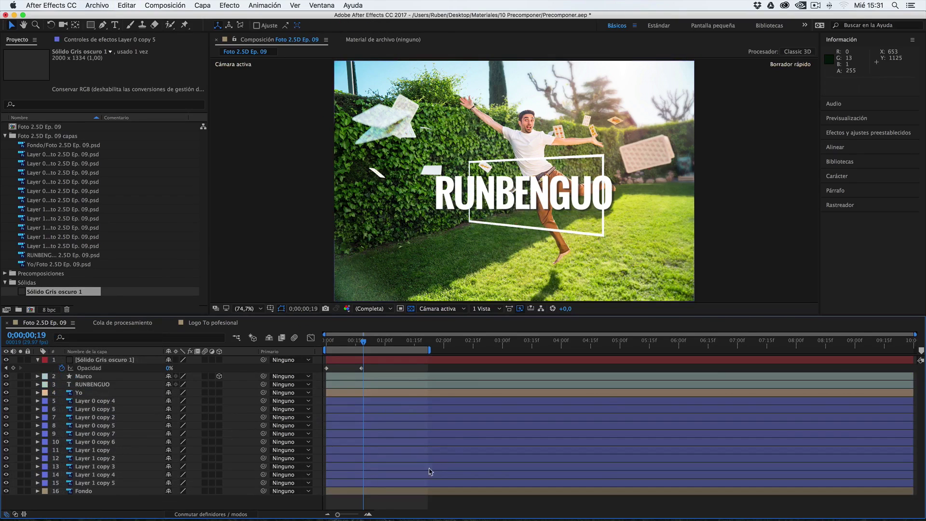
{"action": "left_click", "coordinate": [394, 393]}
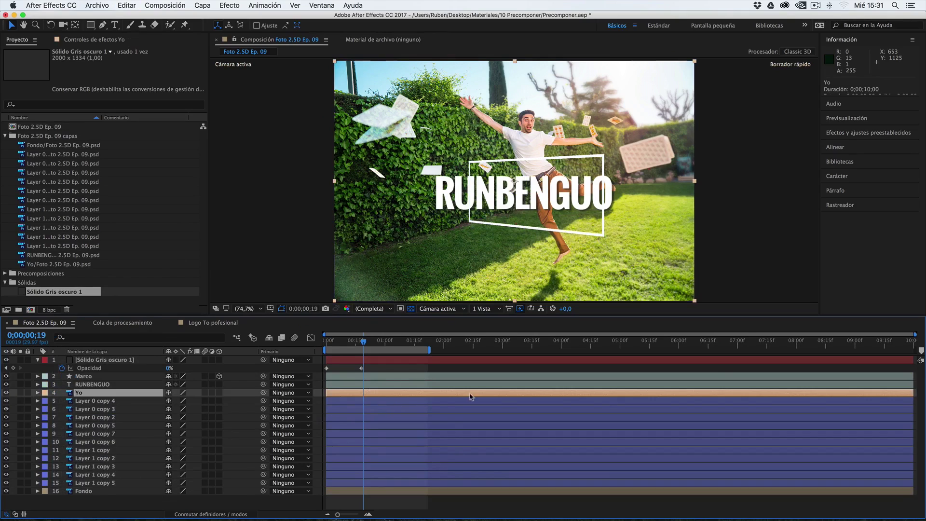
{"action": "left_click", "coordinate": [421, 384]}
{"action": "left_click", "coordinate": [421, 376]}
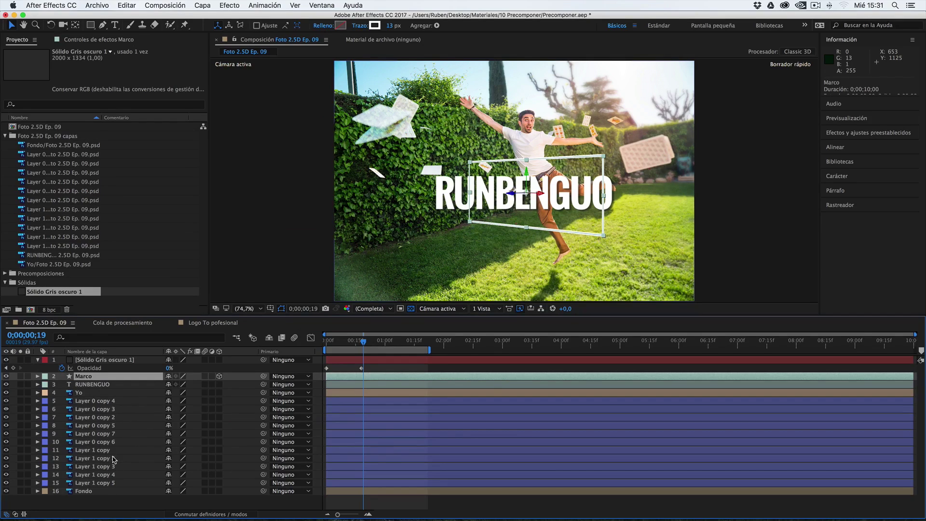
{"action": "left_click", "coordinate": [114, 503]}
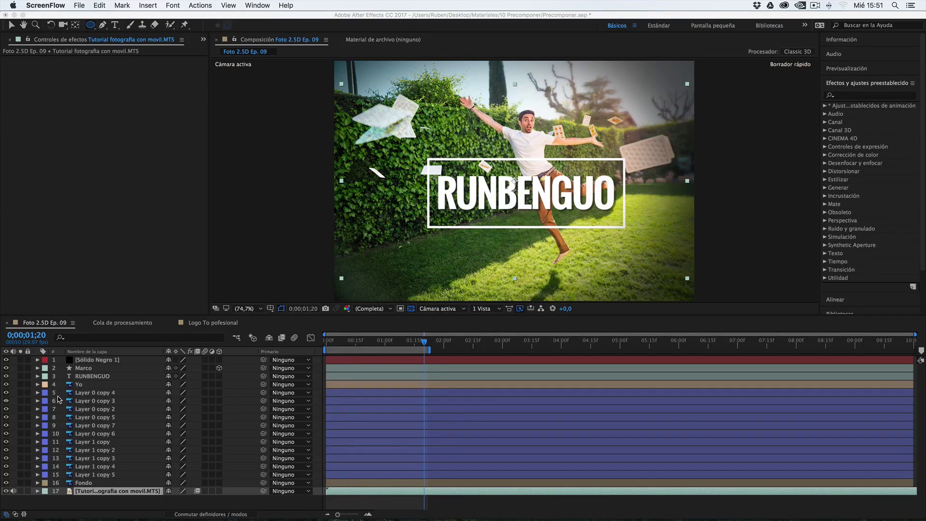
Step: Check the visibility switches of the Marco and Sólido Negro 1 layers at the start of the composition by hiding and reshowing each
{"action": "left_click", "coordinate": [355, 341]}
{"action": "left_click", "coordinate": [328, 343]}
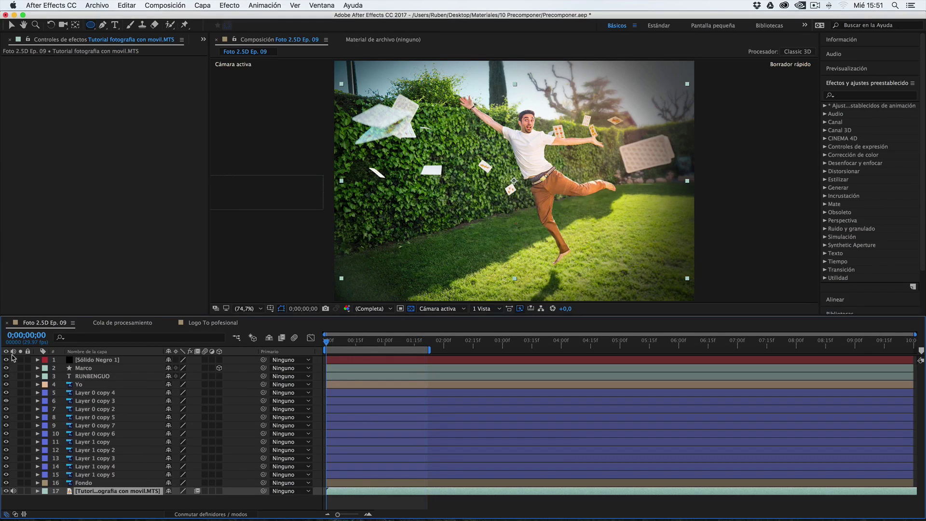
{"action": "left_click", "coordinate": [6, 368]}
{"action": "left_click", "coordinate": [6, 368]}
{"action": "left_click", "coordinate": [7, 360]}
{"action": "left_click", "coordinate": [7, 359]}
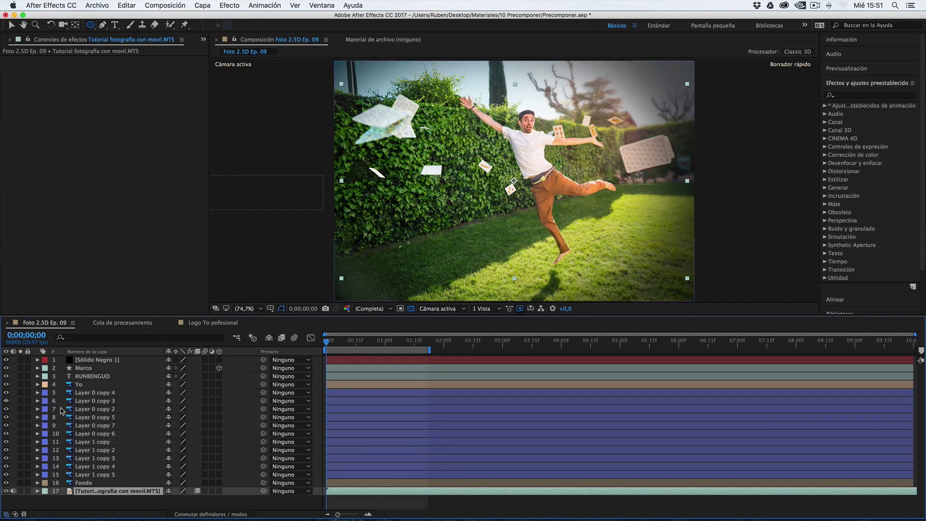
Step: Hide and reshow the Yo layer, and temporarily isolate it with its Solo switch
{"action": "left_click", "coordinate": [6, 385]}
{"action": "left_click", "coordinate": [6, 384]}
{"action": "left_click", "coordinate": [6, 384]}
{"action": "left_click", "coordinate": [6, 384]}
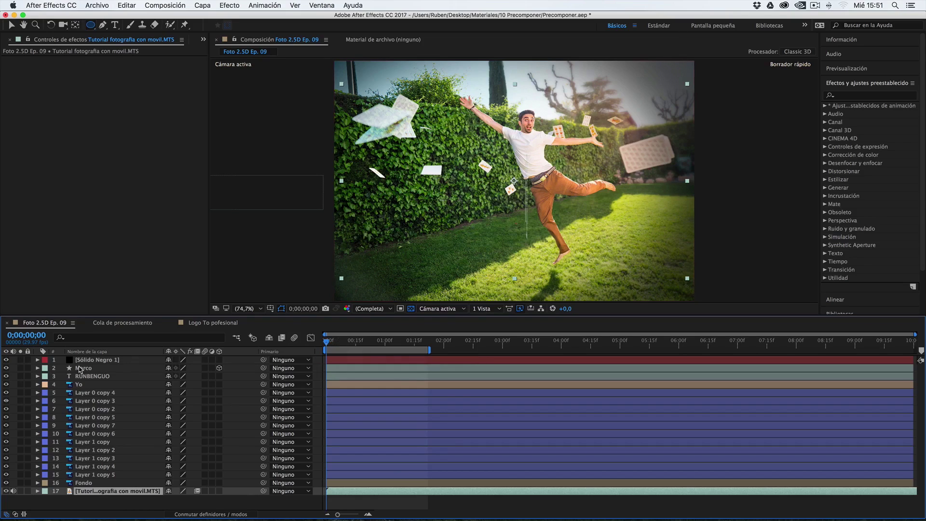
{"action": "left_click", "coordinate": [20, 385]}
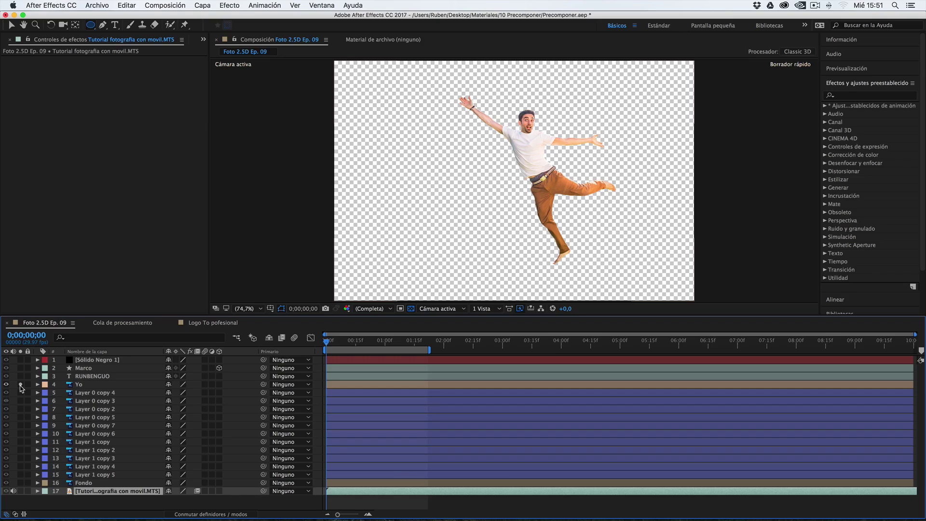
{"action": "left_click", "coordinate": [20, 384]}
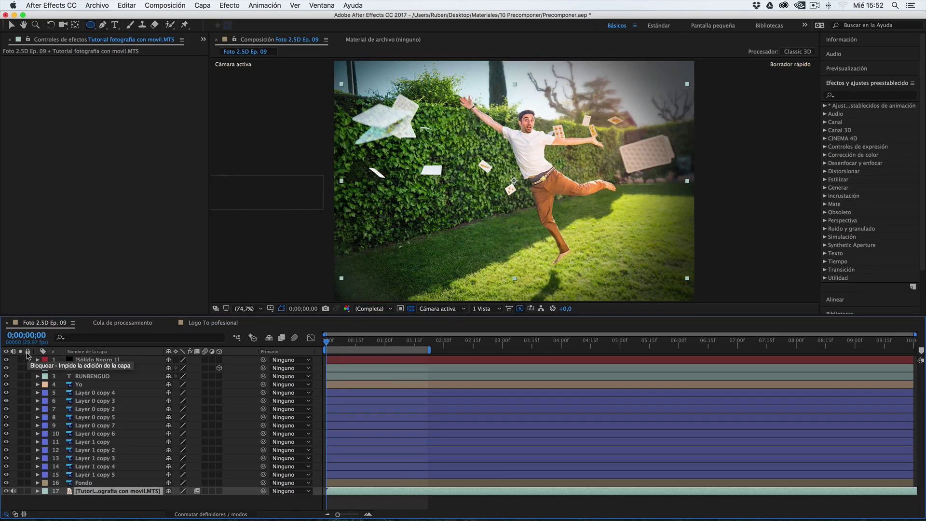
Step: Lock the Marco shape layer and the RUNBENGUO text layer against editing
{"action": "left_click", "coordinate": [88, 369]}
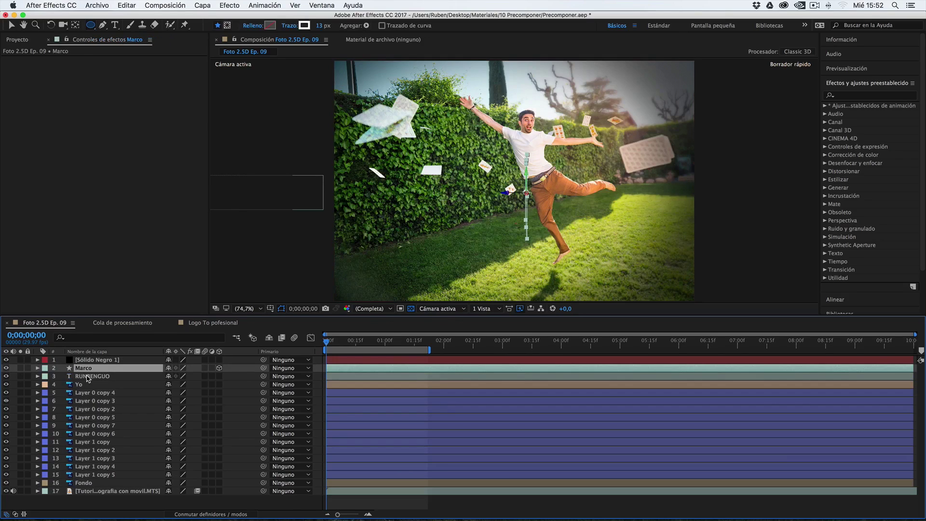
{"action": "left_click", "coordinate": [88, 378]}
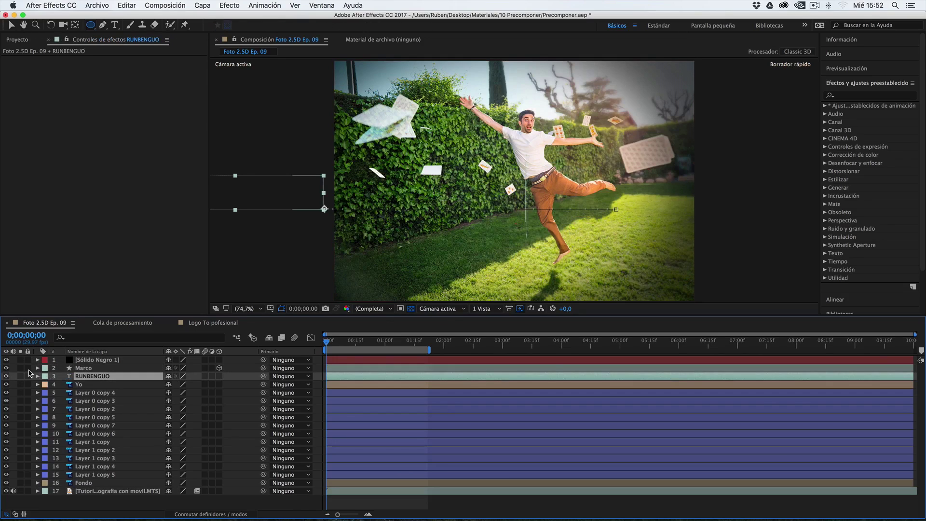
{"action": "left_click", "coordinate": [81, 369]}
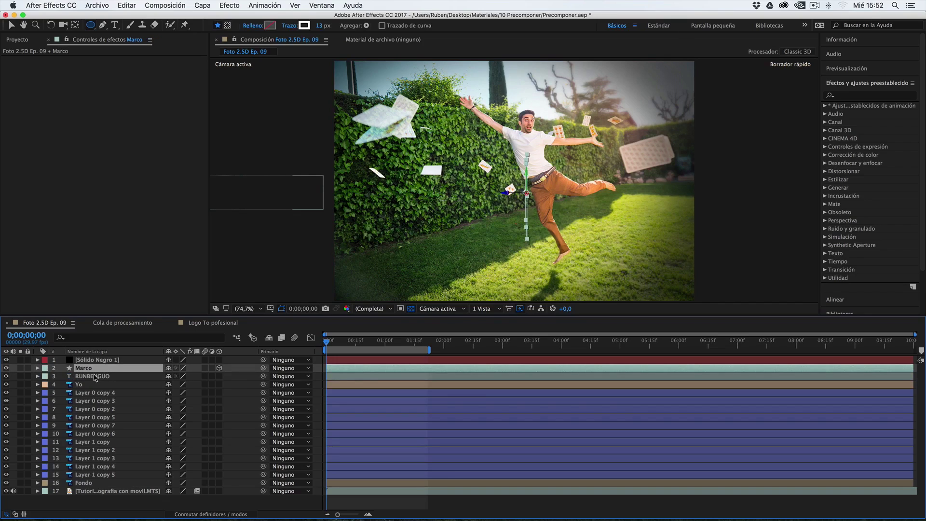
{"action": "left_click", "coordinate": [28, 368]}
{"action": "left_click", "coordinate": [28, 377]}
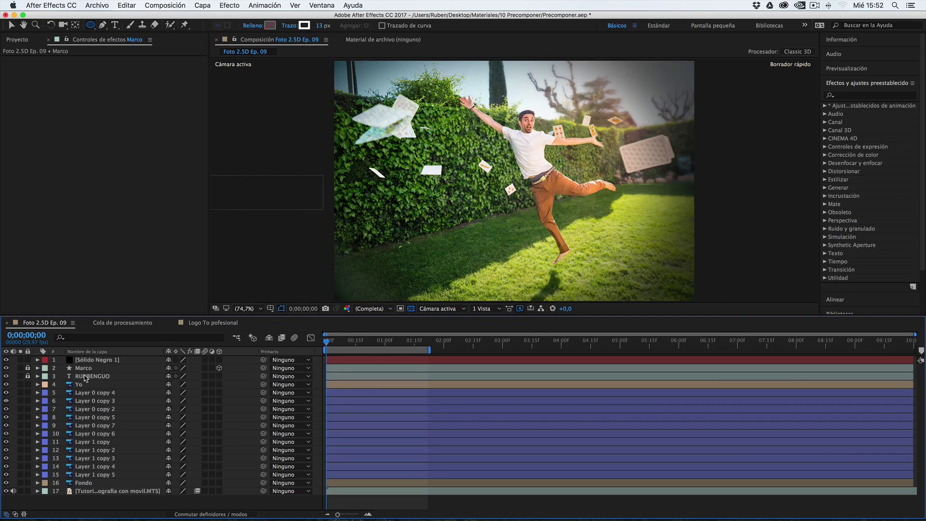
Step: Try to move the locked RUNBENGUO title in the composition view at 0;00;01;06, and undo the resulting change
{"action": "key", "text": "space"}
{"action": "key", "text": "v"}
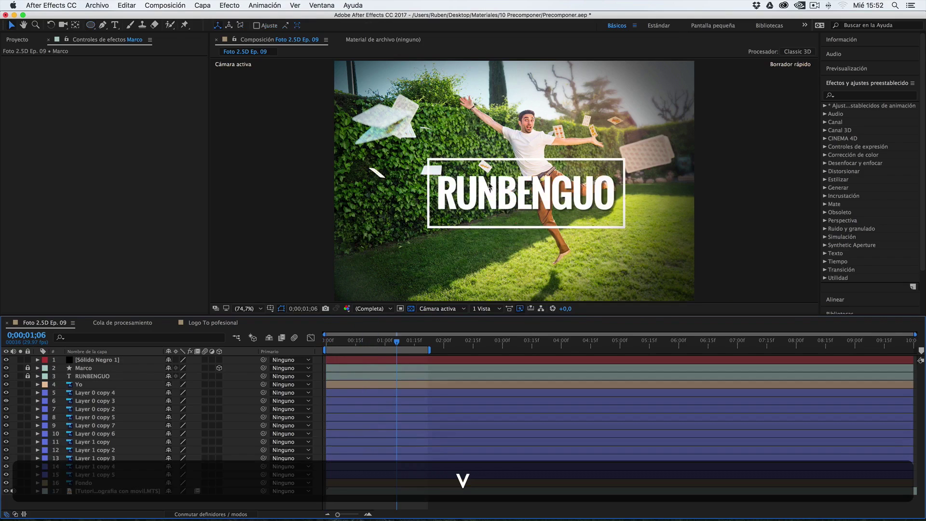
{"action": "left_click", "coordinate": [494, 194]}
{"action": "key", "text": "super+z"}
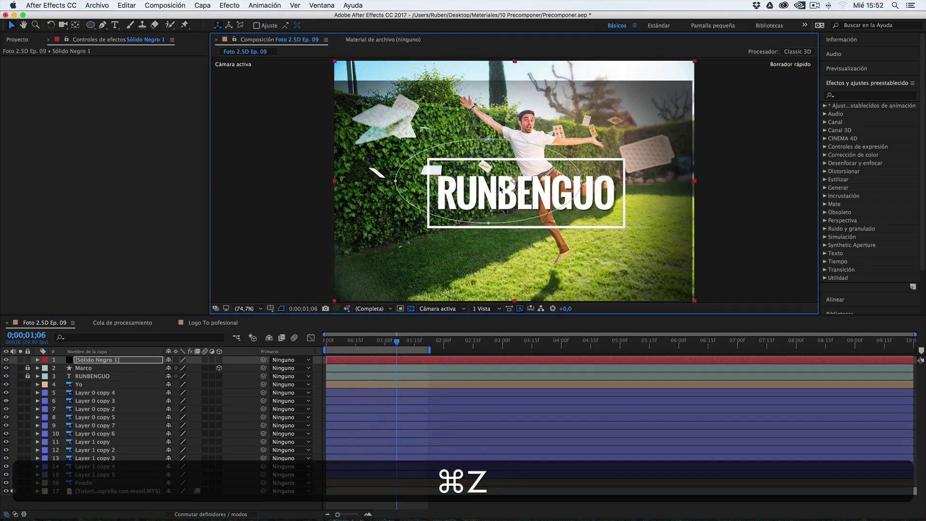
{"action": "key", "text": "super+z"}
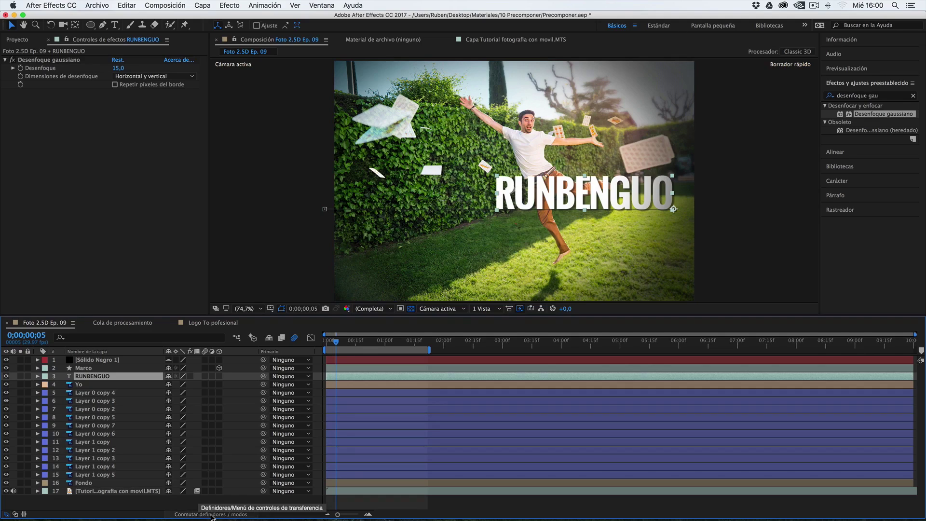
Step: Toggle the timeline columns between the layer switches and the blending modes to compare them, ending on the switches
{"action": "left_click", "coordinate": [211, 514]}
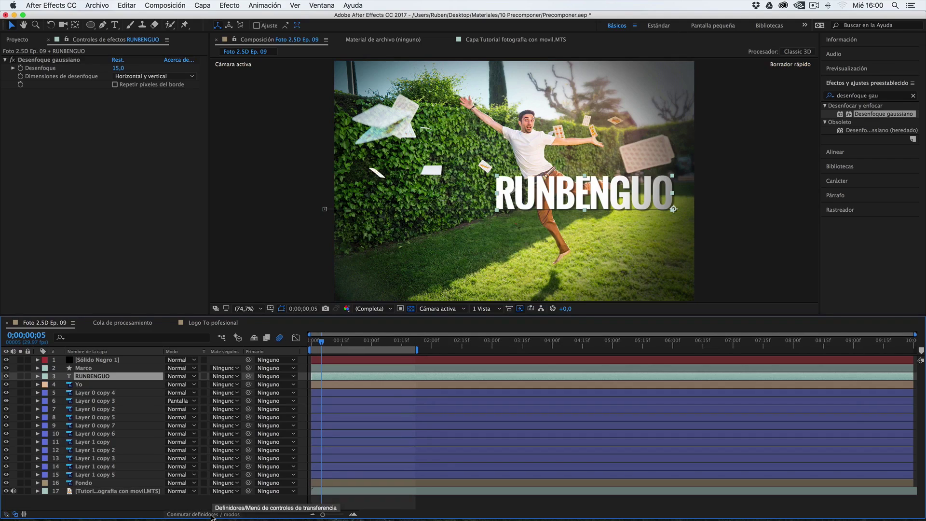
{"action": "left_click", "coordinate": [212, 515]}
{"action": "left_click", "coordinate": [212, 514]}
{"action": "left_click", "coordinate": [211, 514]}
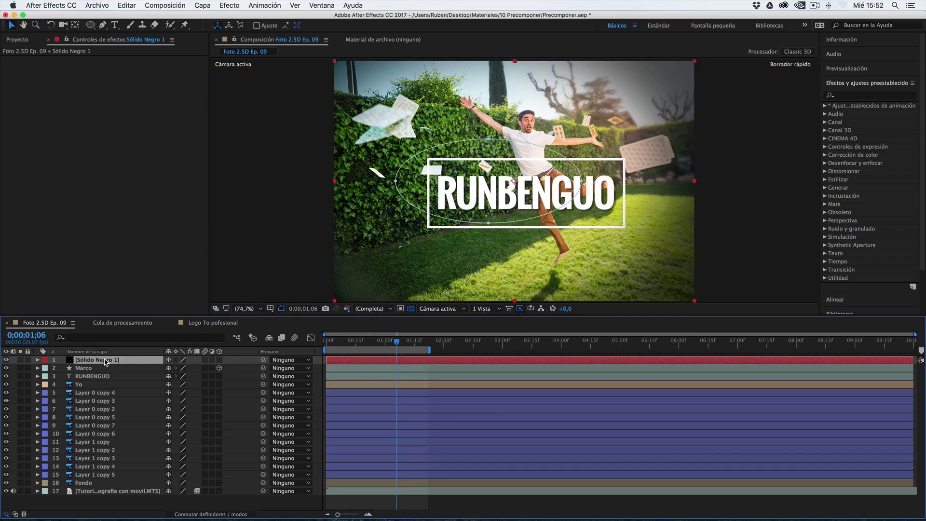
Step: Toggle the visibility of the Sólido Negro 1 layer, and check its shy behaviour by hiding and reshowing shy layers in the timeline
{"action": "left_click", "coordinate": [7, 359]}
{"action": "left_click", "coordinate": [6, 360]}
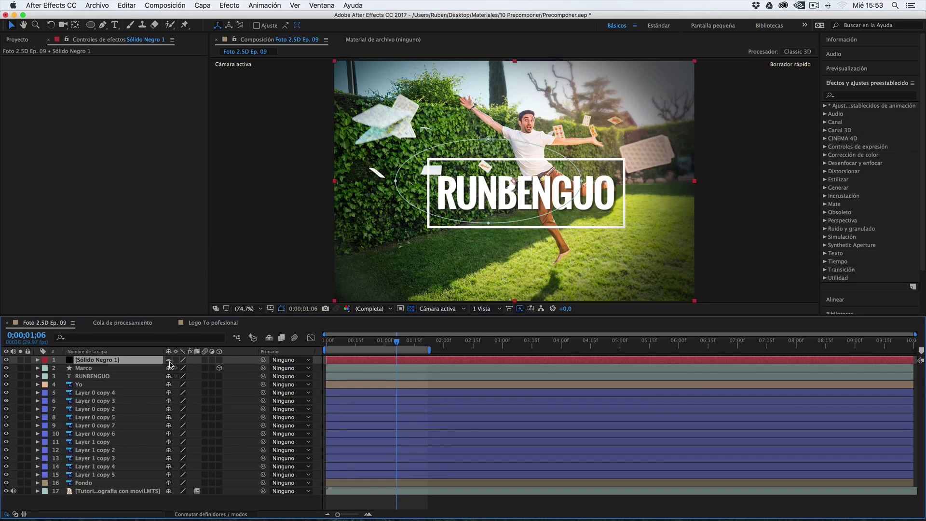
{"action": "left_click", "coordinate": [269, 338]}
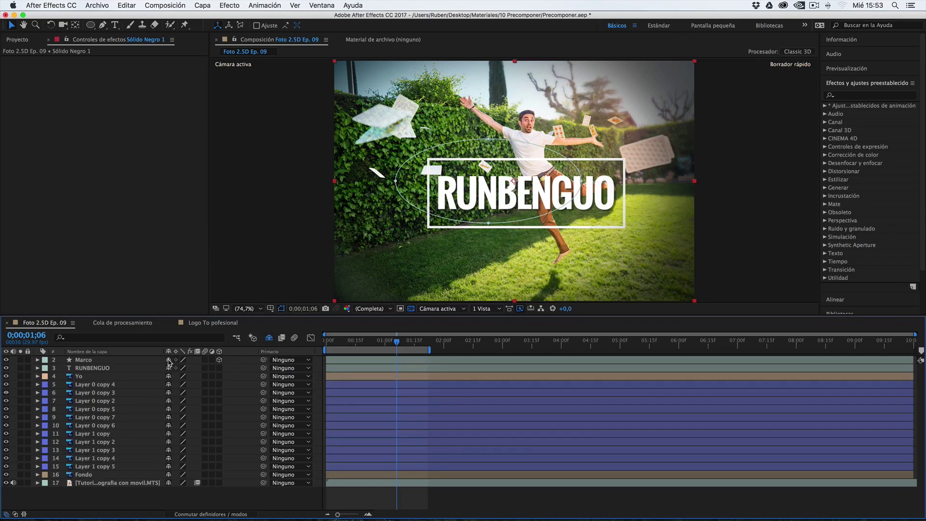
{"action": "left_click", "coordinate": [269, 339]}
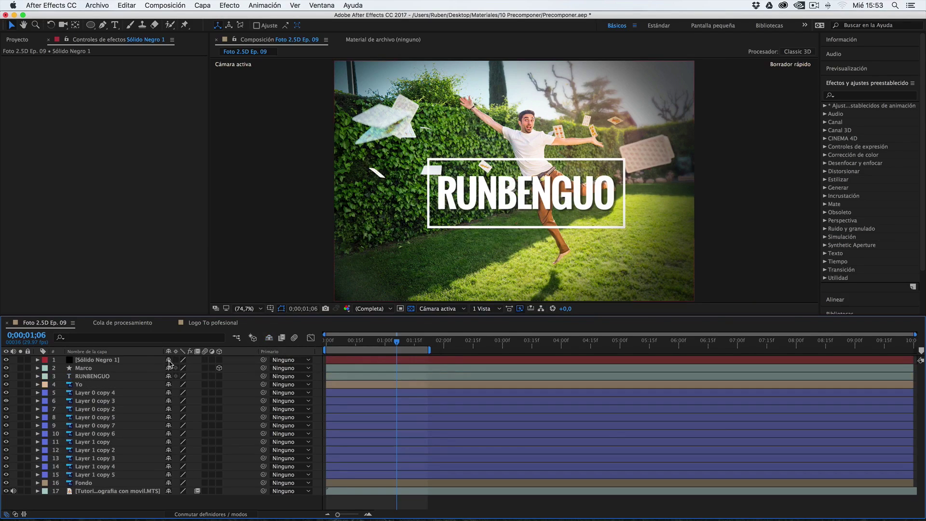
Step: Mark the layers from Sólido Negro 1 through Layer 0 copy 3 as shy, test hiding them in the timeline, and clear the shy marks again
{"action": "left_click_drag", "start_coordinate": [169, 361], "coordinate": [170, 400]}
{"action": "left_click", "coordinate": [269, 339]}
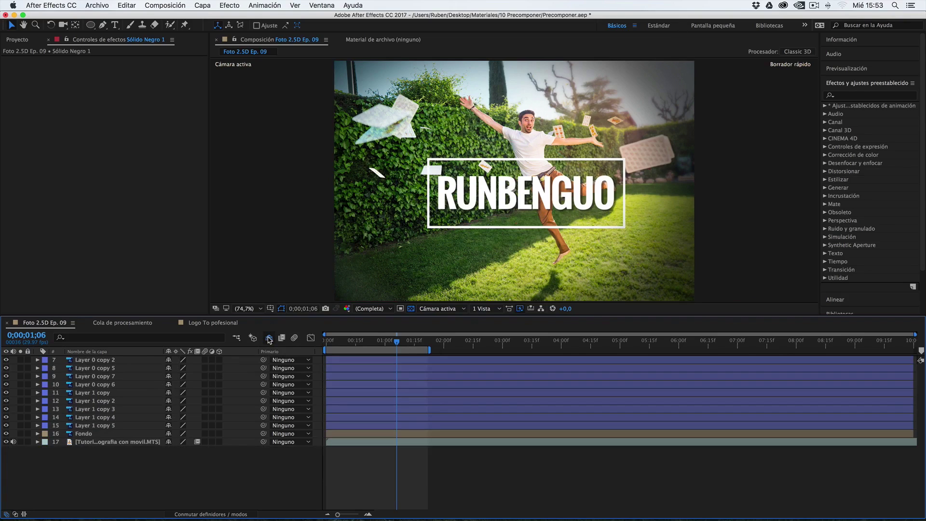
{"action": "left_click", "coordinate": [269, 339]}
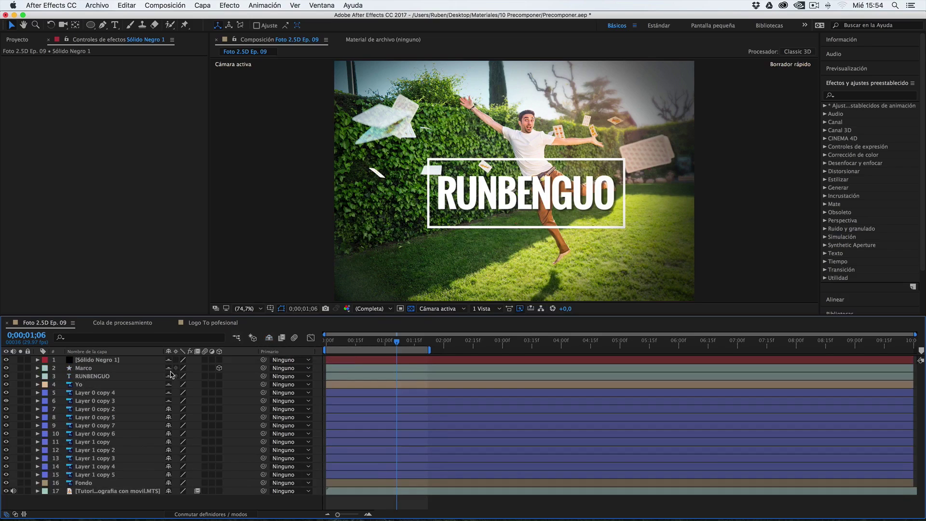
{"action": "left_click_drag", "start_coordinate": [169, 385], "coordinate": [169, 401]}
Step: Compare the quality settings of the RUNBENGUO layer at 0;00;01;02 by switching repeatedly between draft and best quality
{"action": "left_click", "coordinate": [468, 210]}
{"action": "left_click_drag", "start_coordinate": [376, 341], "coordinate": [389, 343]}
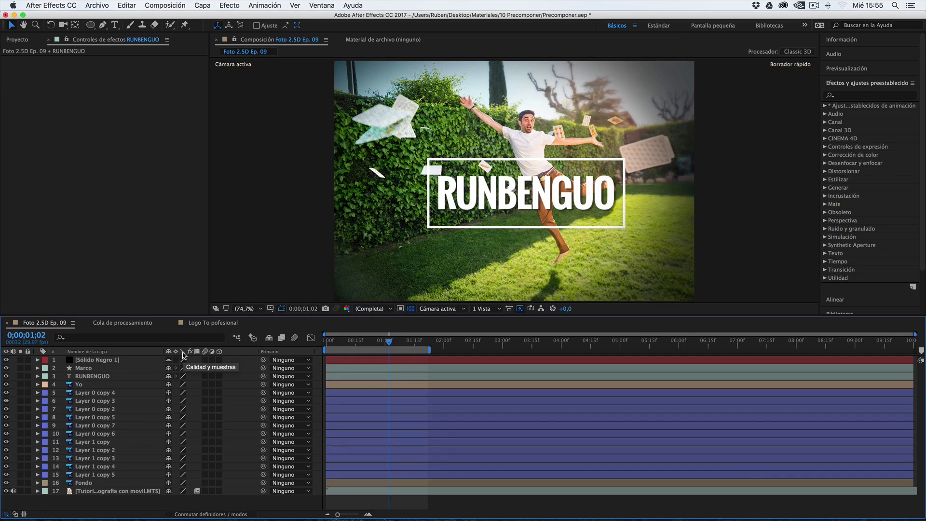
{"action": "left_click", "coordinate": [183, 376]}
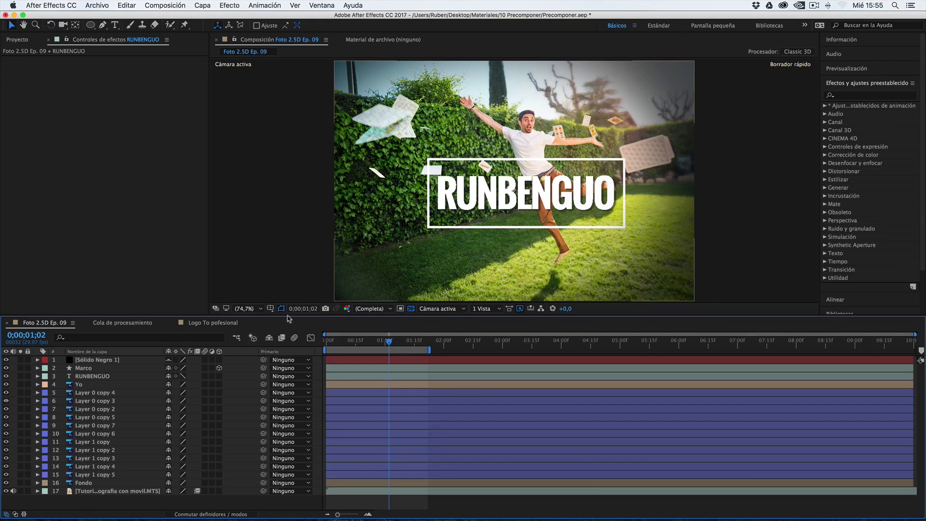
{"action": "left_click", "coordinate": [183, 377]}
{"action": "left_click", "coordinate": [184, 376]}
{"action": "left_click", "coordinate": [184, 377]}
{"action": "left_click", "coordinate": [183, 376]}
{"action": "left_click", "coordinate": [183, 377]}
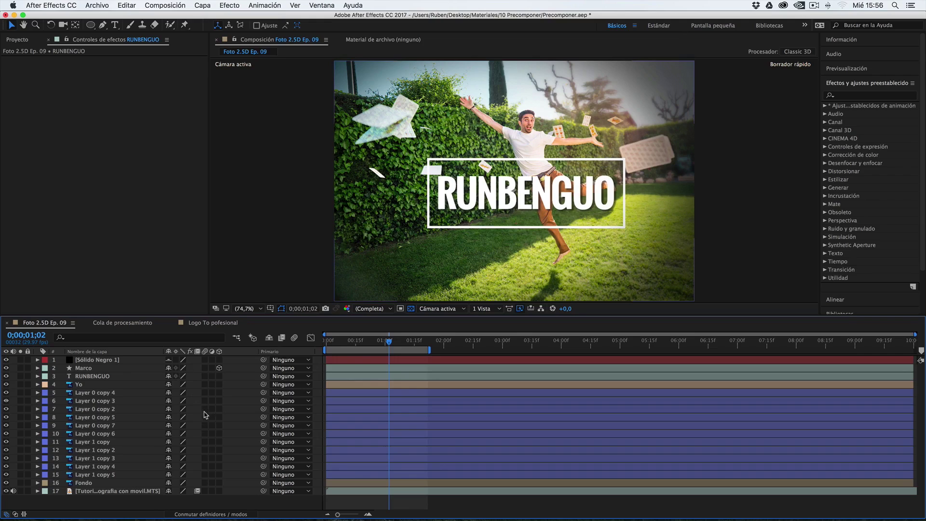
Step: Find the Desenfoque gaussiano effect and apply it to the RUNBENGUO text layer
{"action": "left_click", "coordinate": [895, 99]}
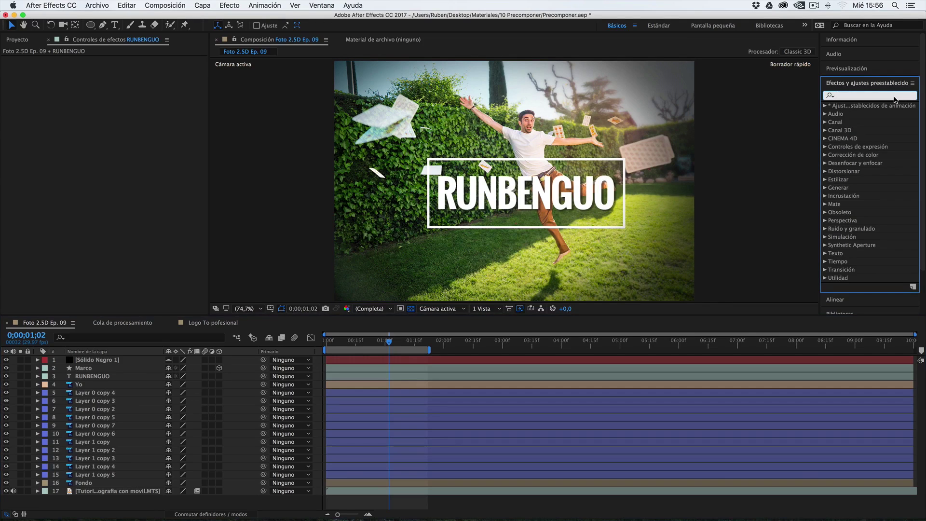
{"action": "type", "text": "desengoque"}
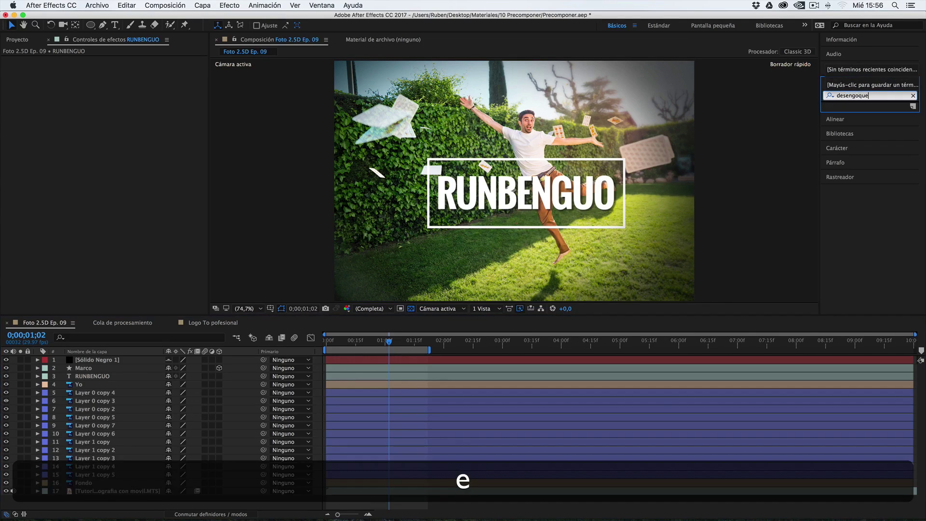
{"action": "key", "text": "BackSpace"}
{"action": "key", "text": "BackSpace"}
{"action": "key", "text": "BackSpace"}
{"action": "key", "text": "BackSpace"}
{"action": "key", "text": "BackSpace"}
{"action": "type", "text": "foque"}
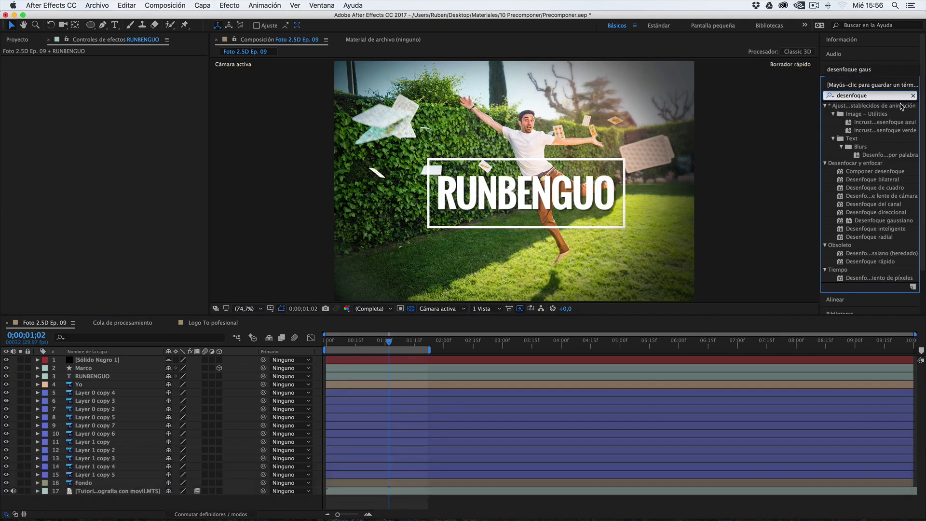
{"action": "type", "text": " gau"}
{"action": "left_click_drag", "start_coordinate": [884, 114], "coordinate": [110, 379]}
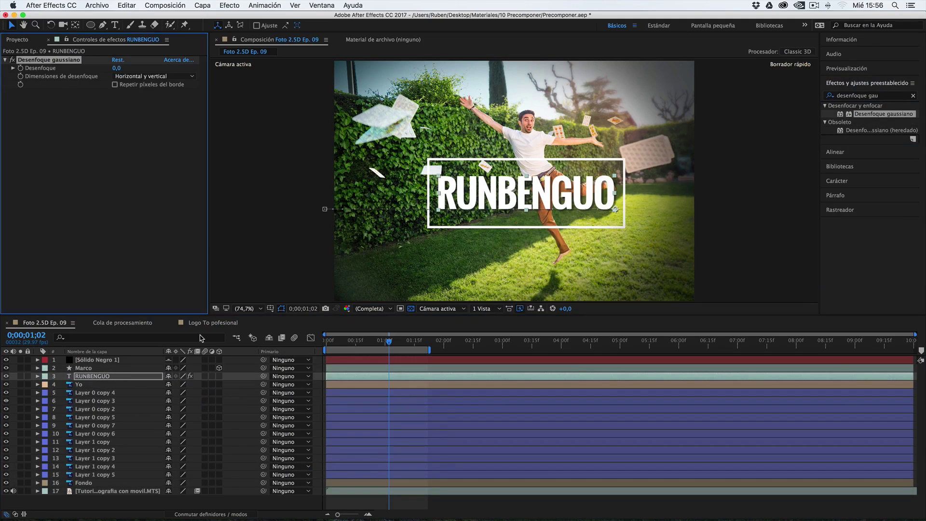
{"action": "left_click", "coordinate": [98, 378]}
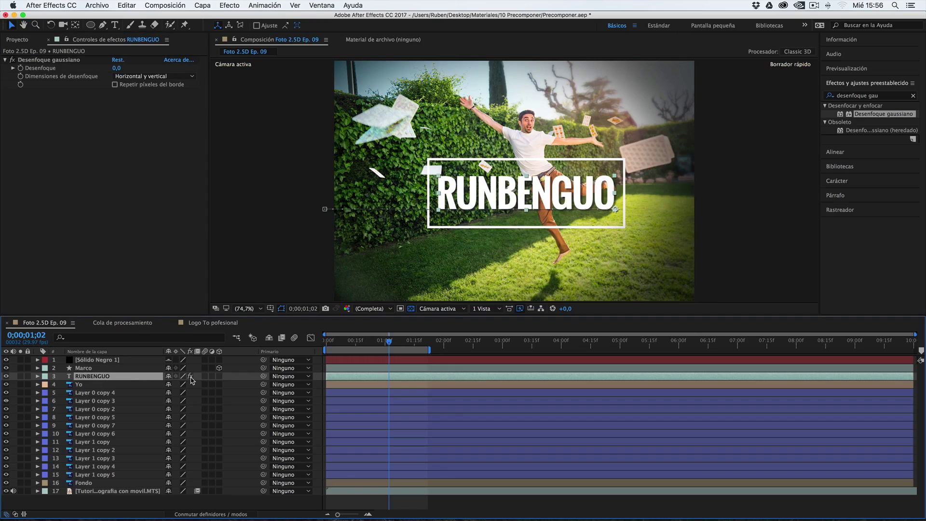
Step: Set the Gaussian blur amount on RUNBENGUO to 15,0 and toggle the layer's effects switch to compare, leaving effects off
{"action": "left_click_drag", "start_coordinate": [117, 68], "coordinate": [123, 68]}
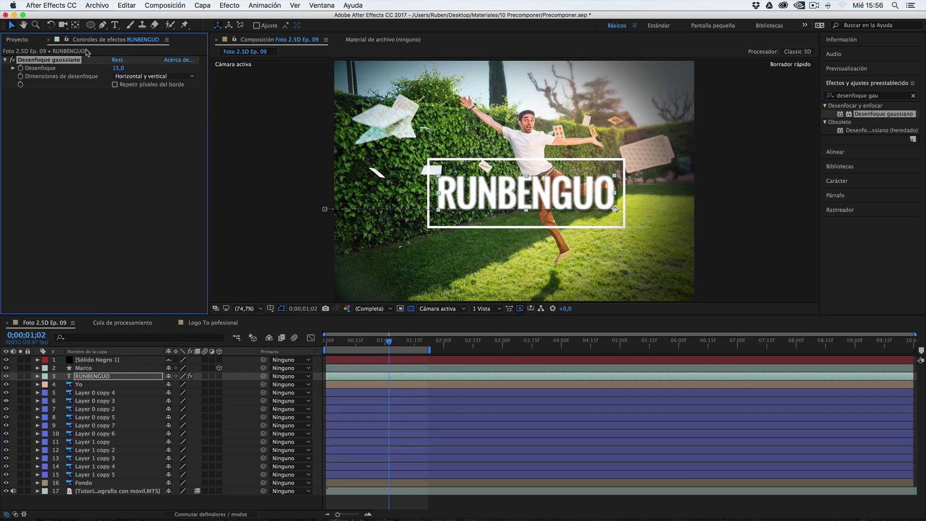
{"action": "left_click", "coordinate": [192, 377]}
{"action": "left_click", "coordinate": [192, 377]}
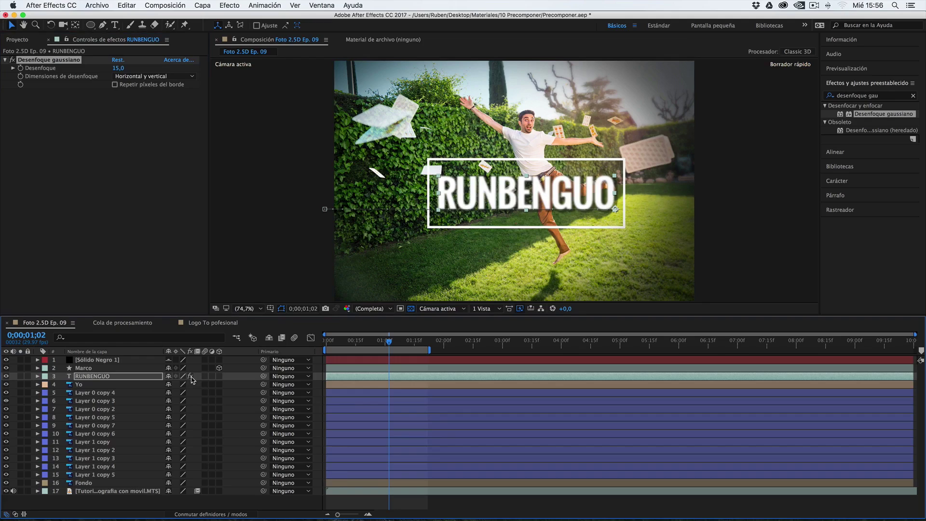
{"action": "left_click", "coordinate": [191, 376]}
{"action": "left_click", "coordinate": [192, 376]}
{"action": "left_click", "coordinate": [191, 376]}
{"action": "left_click", "coordinate": [191, 377]}
{"action": "left_click", "coordinate": [192, 377]}
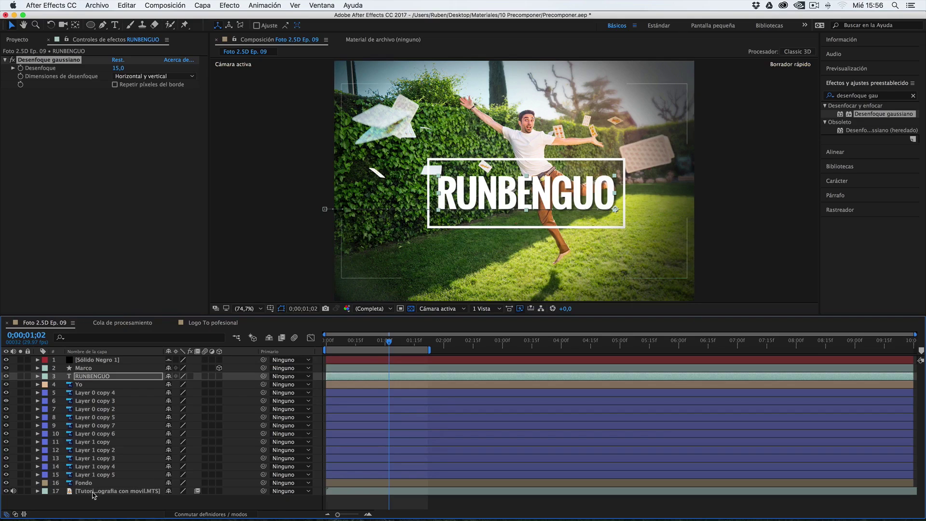
Step: Open the Tutorial fotografía con movil.MTS footage in its layer viewer and try the frame blending modes of its timeline switch
{"action": "left_click", "coordinate": [107, 491]}
{"action": "double_click", "coordinate": [75, 493]}
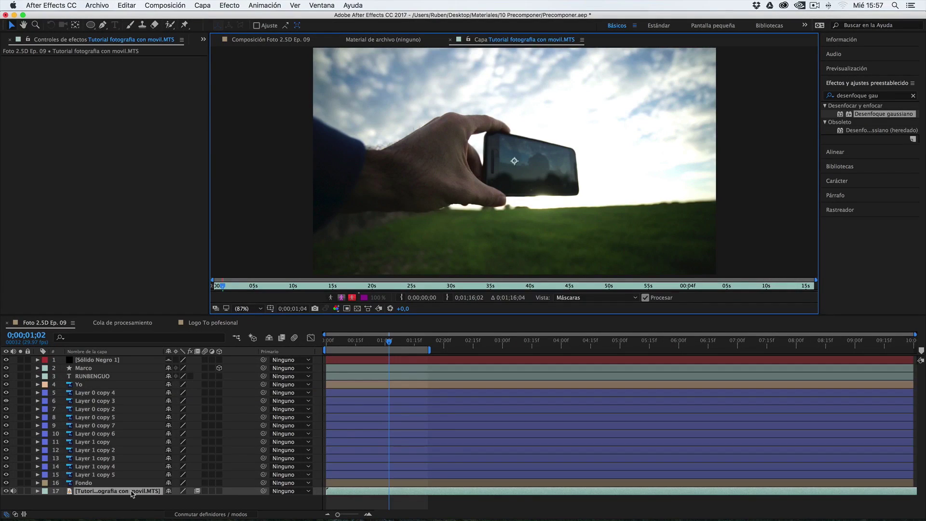
{"action": "left_click", "coordinate": [197, 491]}
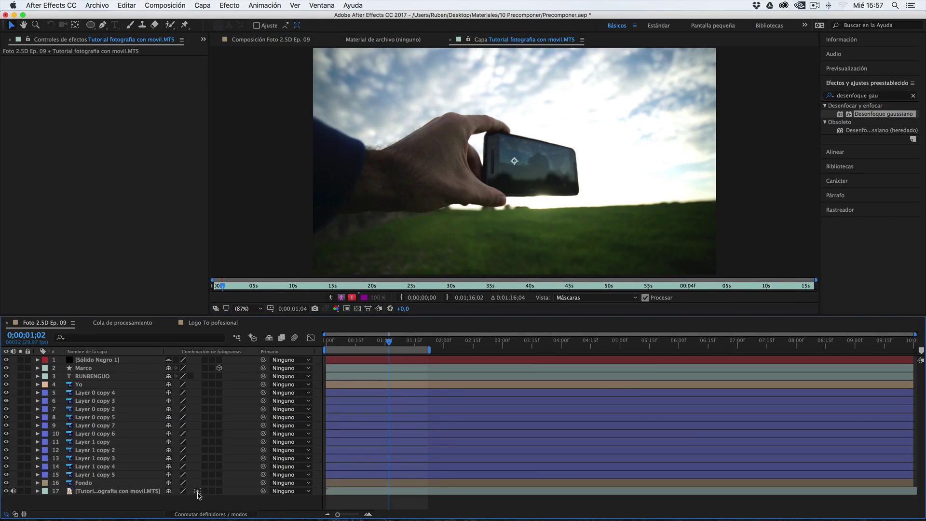
{"action": "left_click", "coordinate": [197, 491]}
{"action": "left_click", "coordinate": [281, 338]}
Step: Return to the Foto 2.5D Ep. 09 composition view and switch on motion blur for the RUNBENGUO layer at 0;00;00;17
{"action": "left_click", "coordinate": [124, 376]}
{"action": "left_click", "coordinate": [340, 341]}
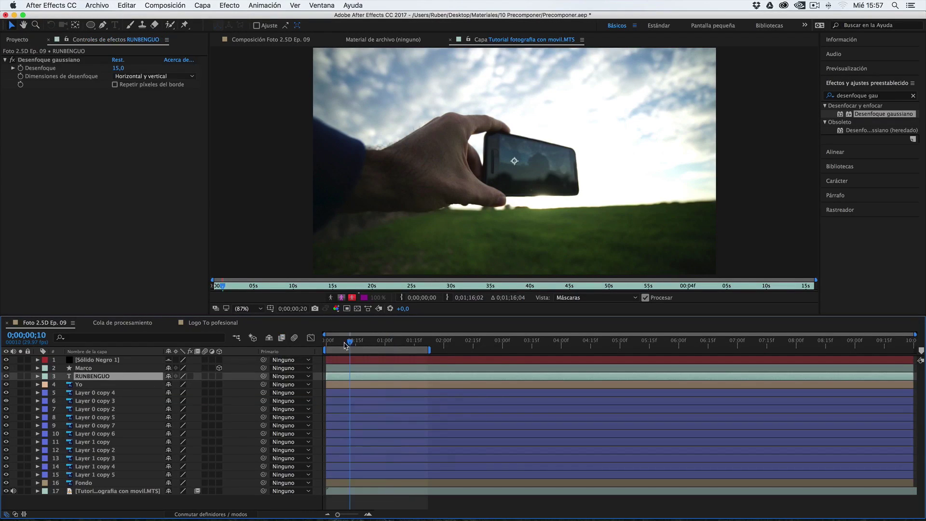
{"action": "left_click", "coordinate": [244, 40]}
{"action": "left_click_drag", "start_coordinate": [340, 341], "coordinate": [359, 340]}
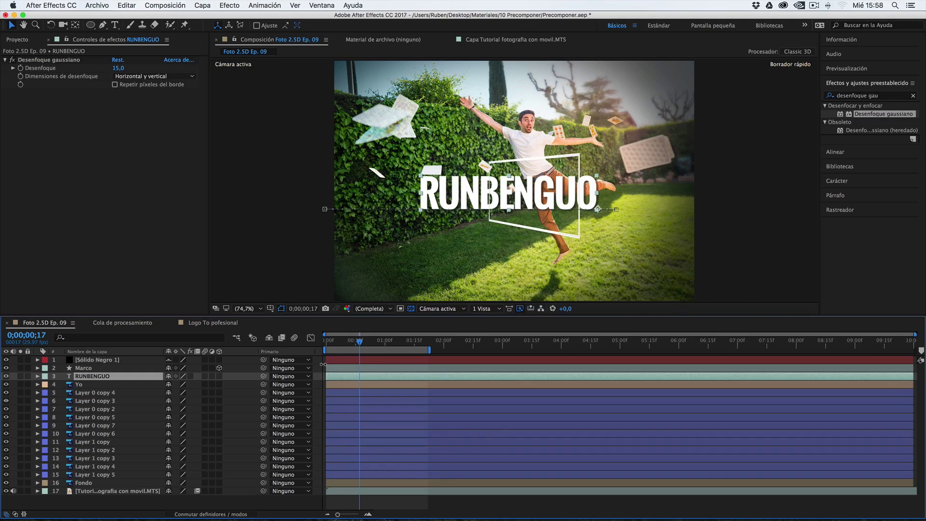
{"action": "left_click", "coordinate": [205, 376]}
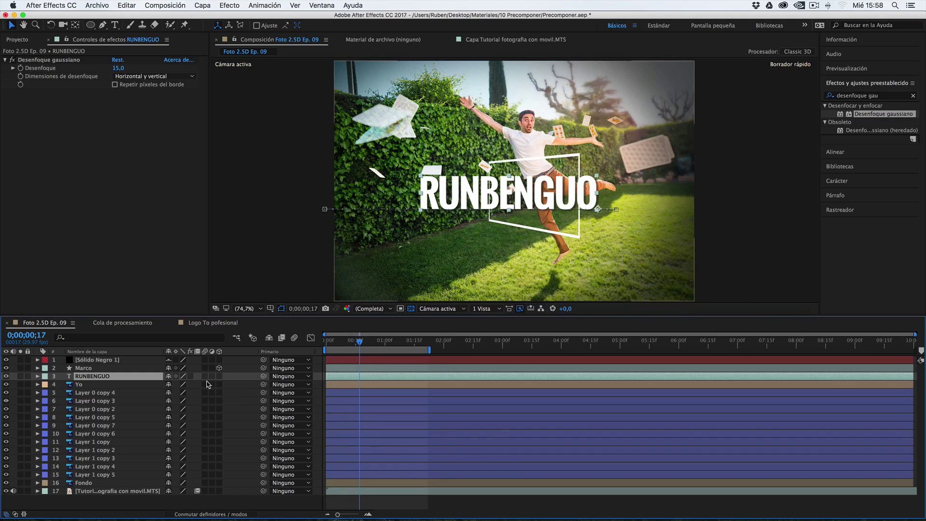
Step: Reveal the keyframes of the RUNBENGUO layer and move its second Position keyframe to 0;00;00;03 for a much faster entrance
{"action": "left_click_drag", "start_coordinate": [359, 342], "coordinate": [352, 342]}
{"action": "key", "text": "u"}
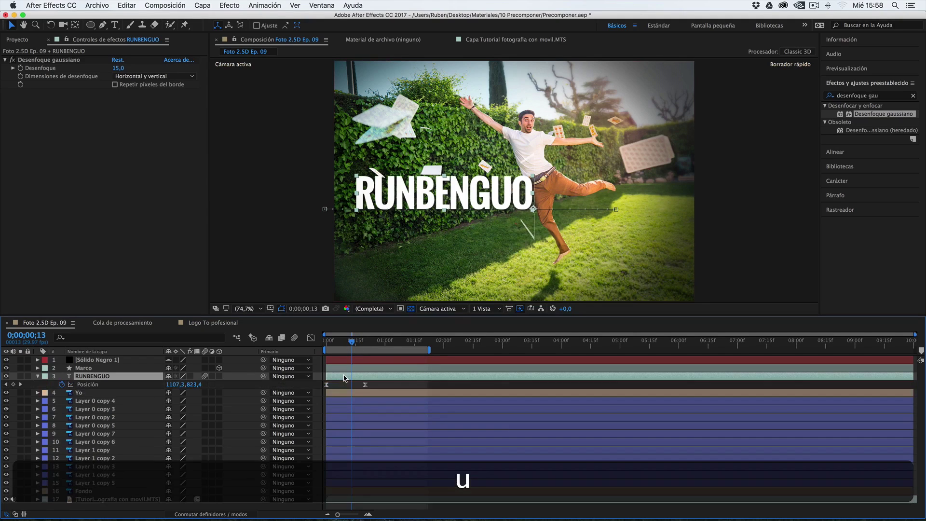
{"action": "left_click_drag", "start_coordinate": [369, 387], "coordinate": [339, 389]}
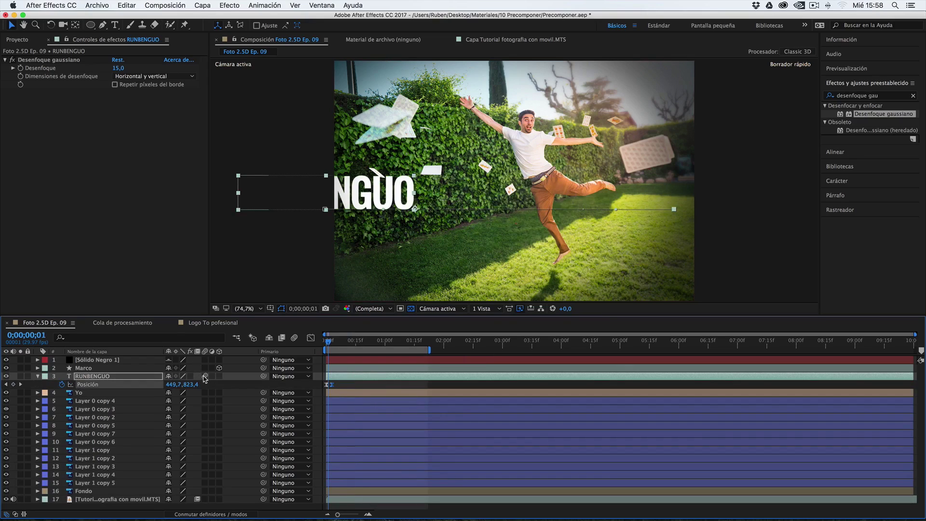
Step: Switch off motion blur on RUNBENGUO and step through the opening frames to examine the fast title movement without blur
{"action": "left_click", "coordinate": [203, 376]}
{"action": "left_click_drag", "start_coordinate": [327, 343], "coordinate": [321, 348]}
{"action": "key", "text": "space"}
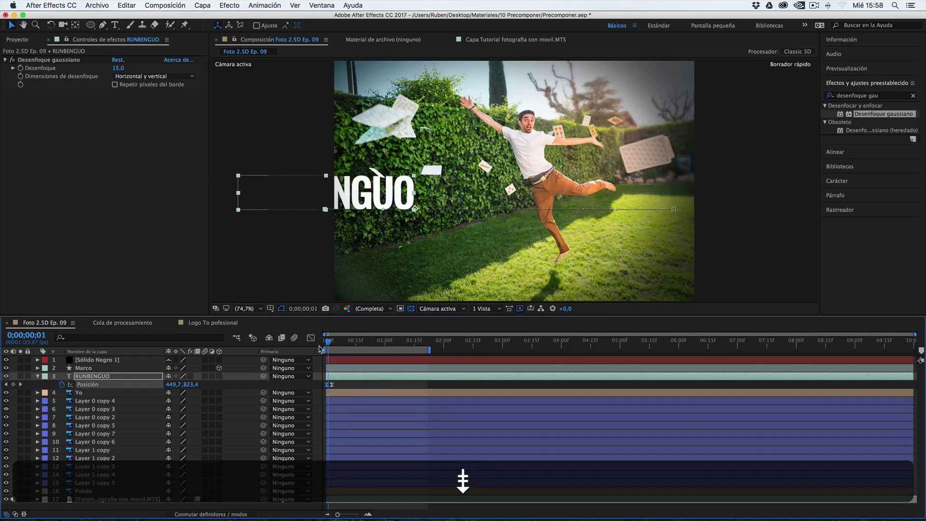
{"action": "key", "text": "Page_Down"}
{"action": "key", "text": "Page_Down"}
{"action": "key", "text": "Page_Down"}
{"action": "key", "text": "Page_Up"}
{"action": "key", "text": "Page_Up"}
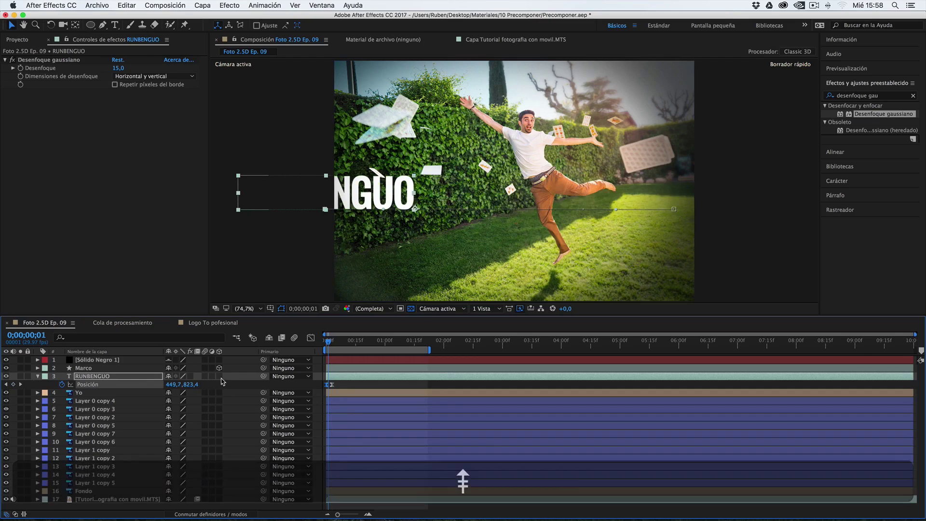
Step: Enable motion blur for the RUNBENGUO layer and for the whole composition
{"action": "left_click", "coordinate": [129, 377]}
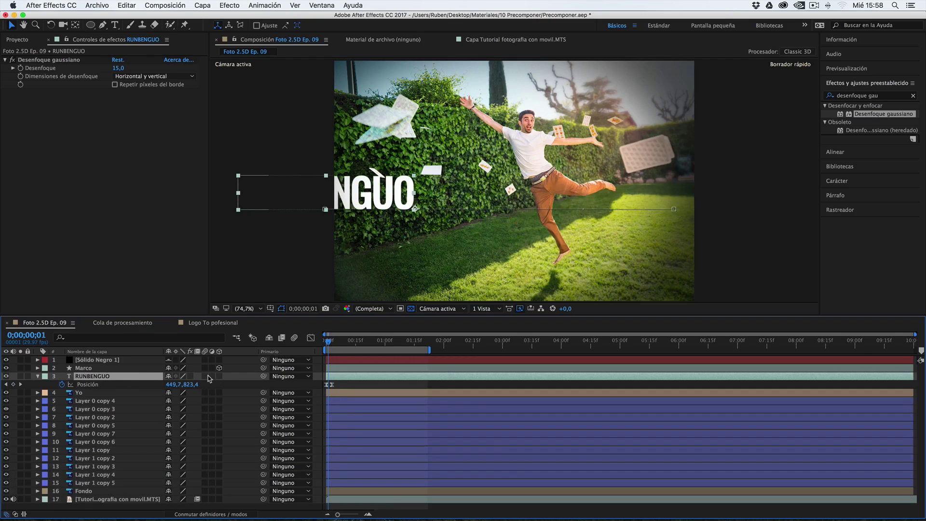
{"action": "left_click", "coordinate": [205, 376]}
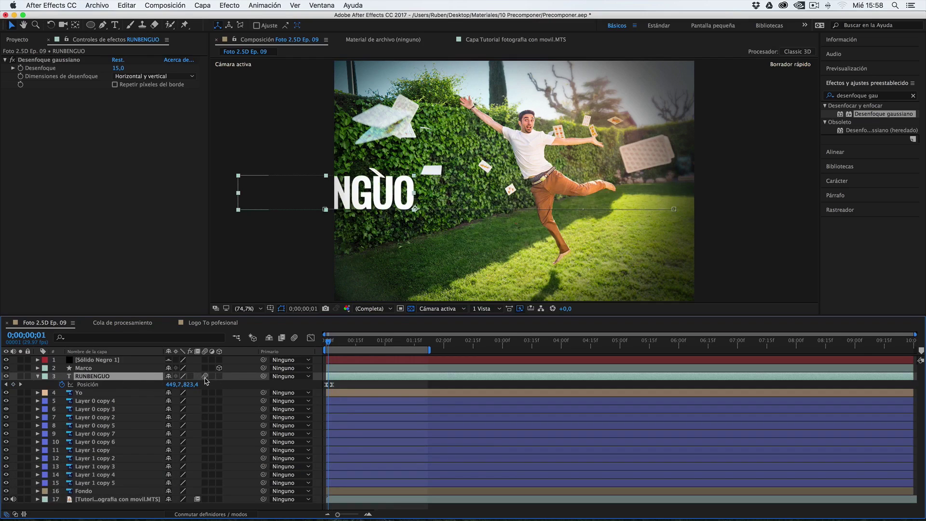
{"action": "left_click", "coordinate": [295, 338]}
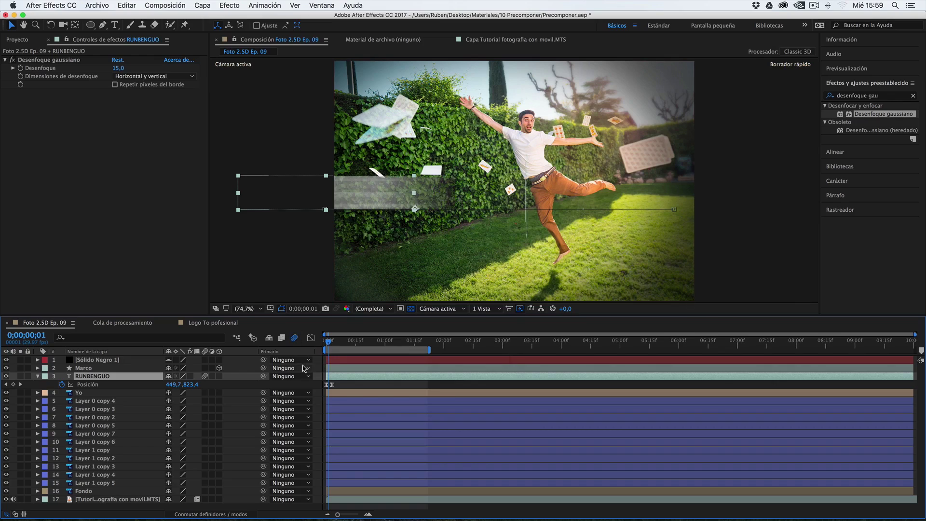
Step: Step frame by frame between 0;00;00;00 and 0;00;00;03 to examine the motion blur on the moving RUNBENGUO title
{"action": "key", "text": "Page_Down"}
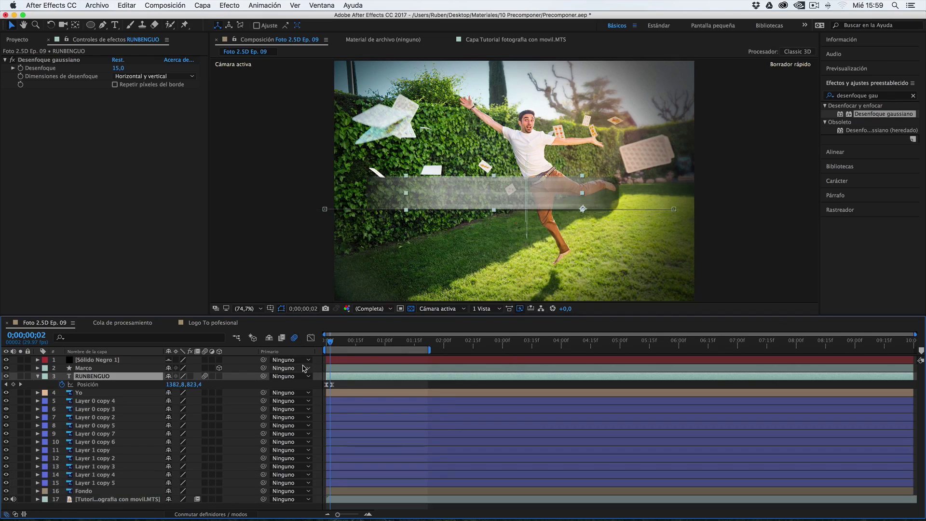
{"action": "key", "text": "Page_Down"}
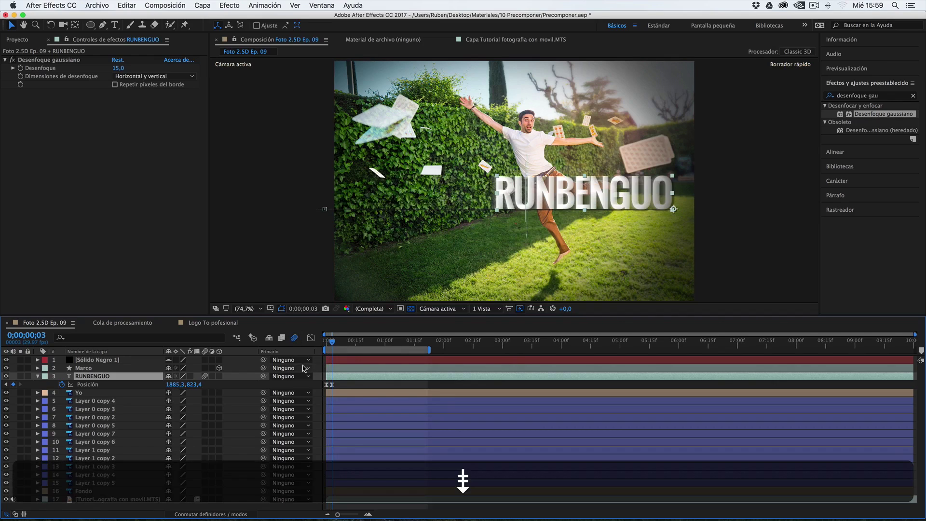
{"action": "key", "text": "Page_Up"}
{"action": "key", "text": "Page_Up"}
{"action": "key", "text": "Page_Up"}
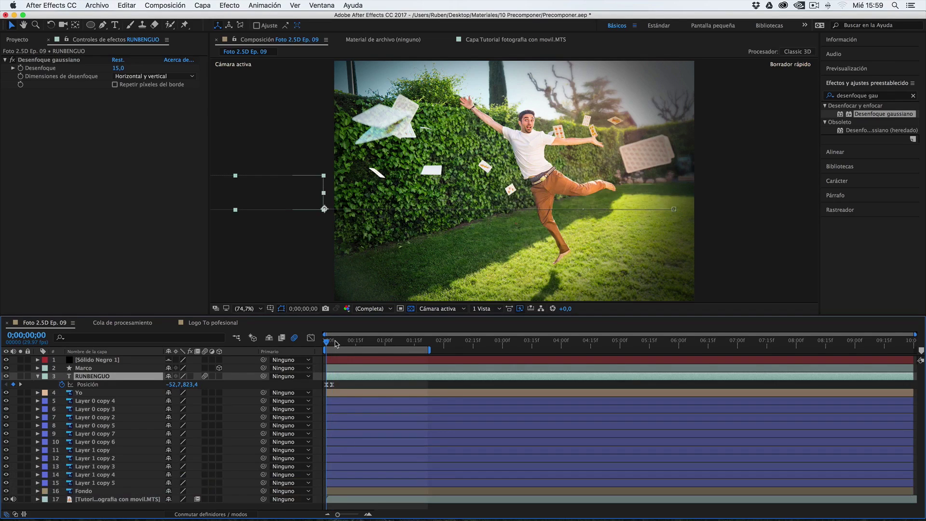
{"action": "key", "text": "Page_Up"}
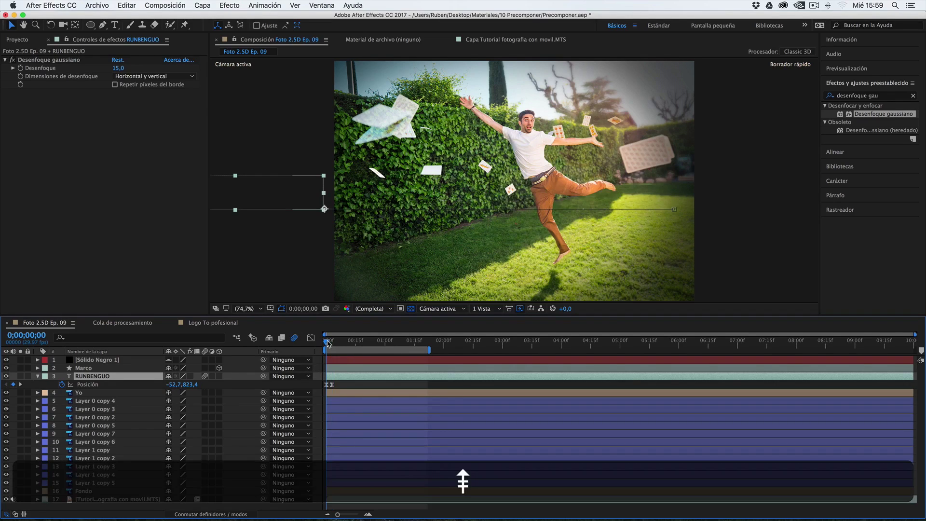
{"action": "key", "text": "Page_Down"}
{"action": "key", "text": "Page_Down"}
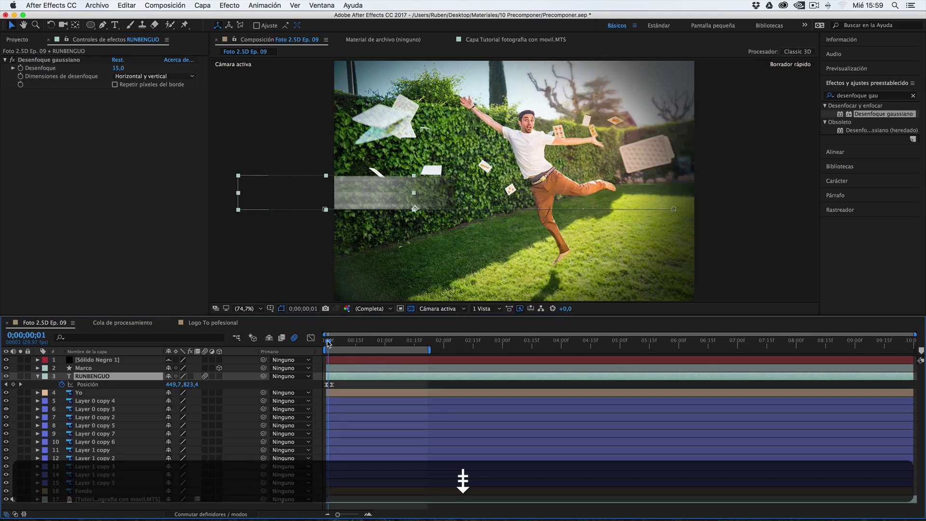
Step: Advance frame by frame to 0;00;00;05 to examine how the RUNBENGUO title ends its fast entrance
{"action": "key", "text": "Page_Down"}
{"action": "key", "text": "Page_Down"}
{"action": "key", "text": "Page_Down"}
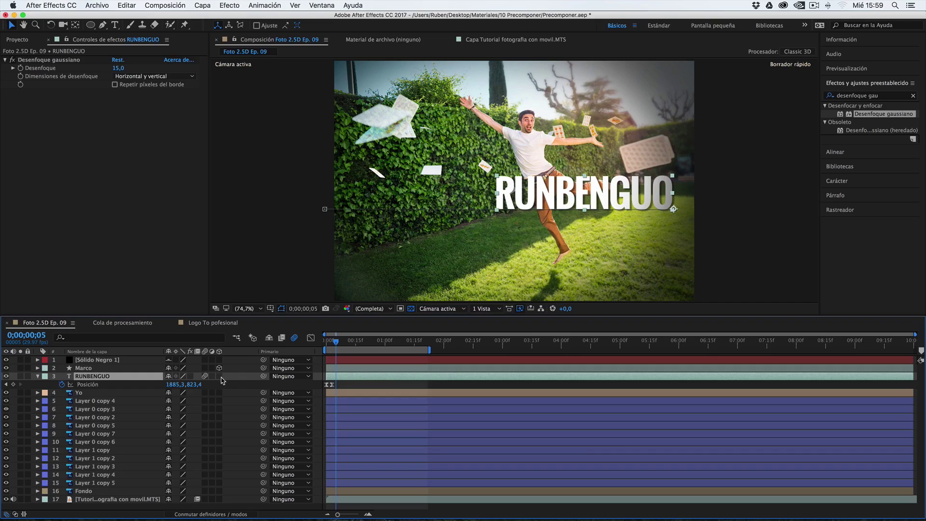
Step: Reveal the Position property of the Marco layer, collapse that of RUNBENGUO, and switch off 3D for Marco
{"action": "left_click", "coordinate": [107, 369]}
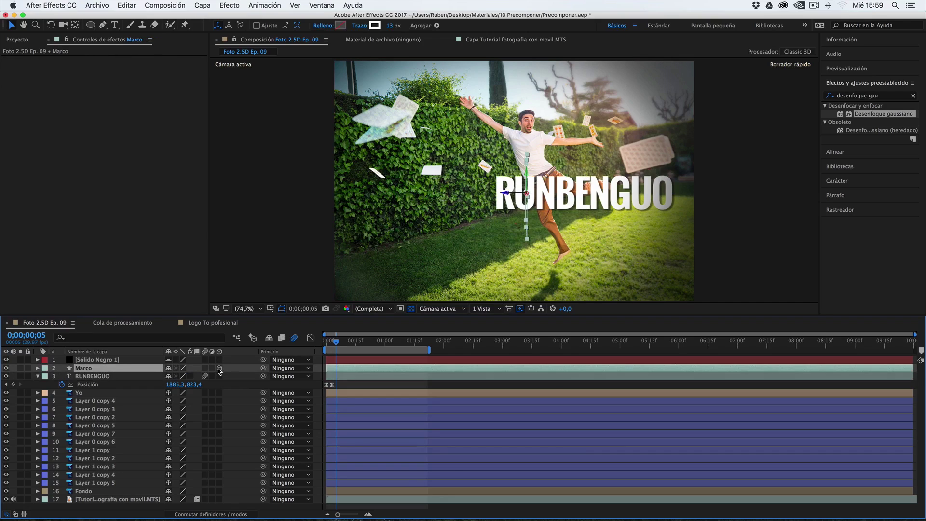
{"action": "key", "text": "p"}
{"action": "left_click", "coordinate": [90, 385]}
{"action": "key", "text": "p"}
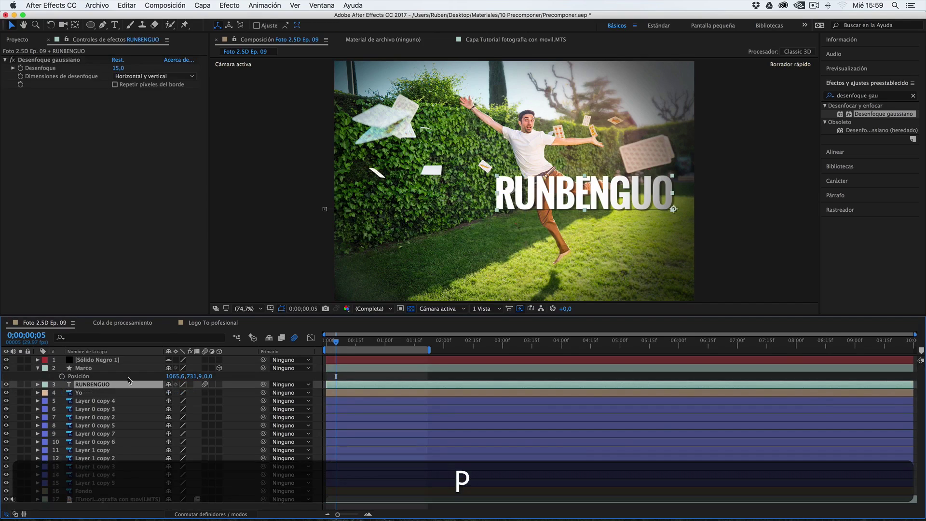
{"action": "left_click", "coordinate": [219, 368]}
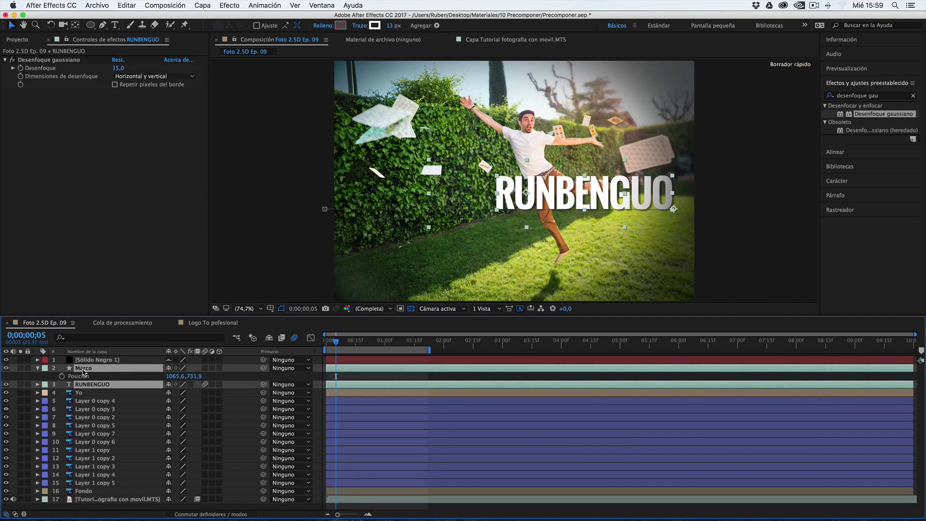
{"action": "left_click", "coordinate": [371, 341]}
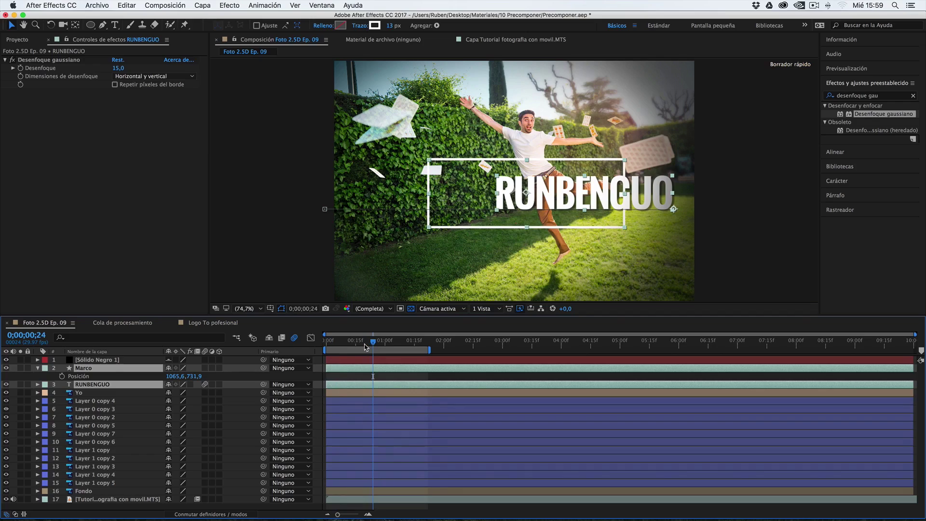
{"action": "left_click", "coordinate": [130, 378]}
{"action": "left_click", "coordinate": [138, 370]}
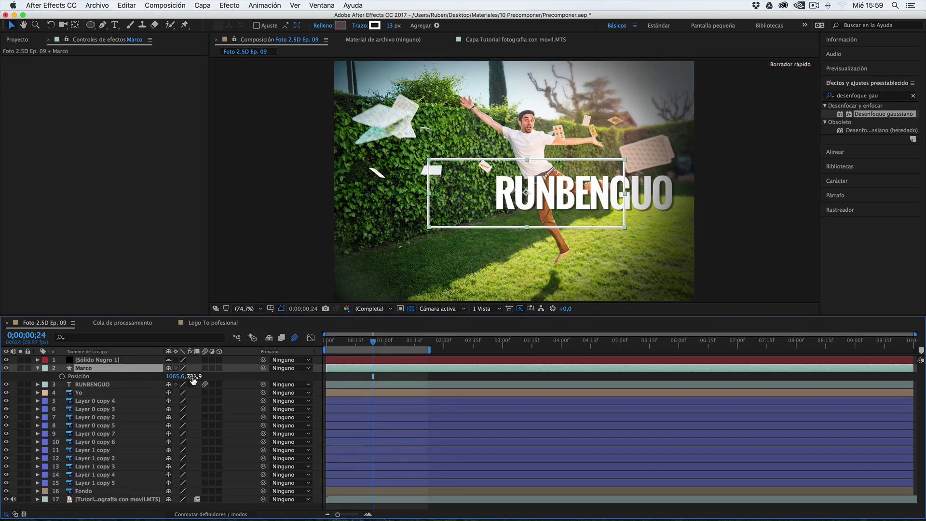
Step: Make the Marco layer 3D again, try adjusting its Position, and undo that adjustment
{"action": "left_click", "coordinate": [220, 369]}
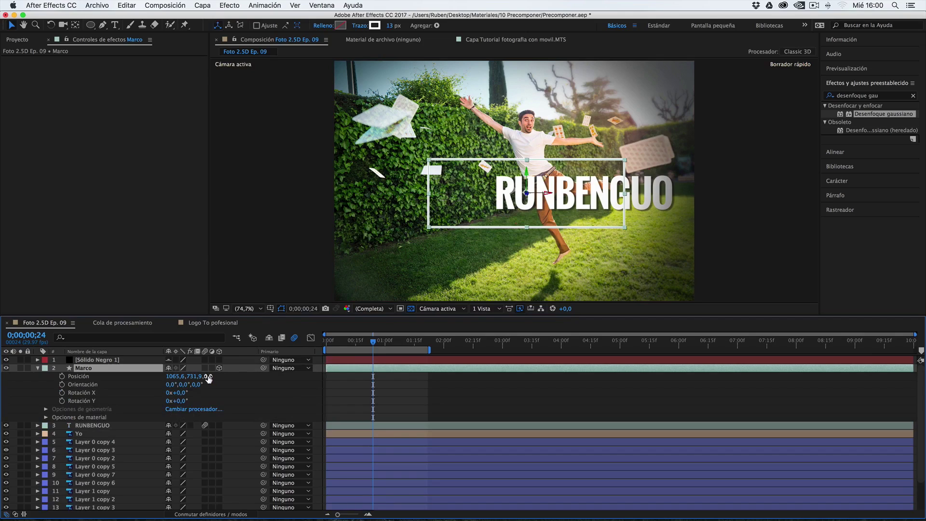
{"action": "left_click_drag", "start_coordinate": [180, 378], "coordinate": [183, 378]}
{"action": "key", "text": "super+z"}
{"action": "key", "text": "super+z"}
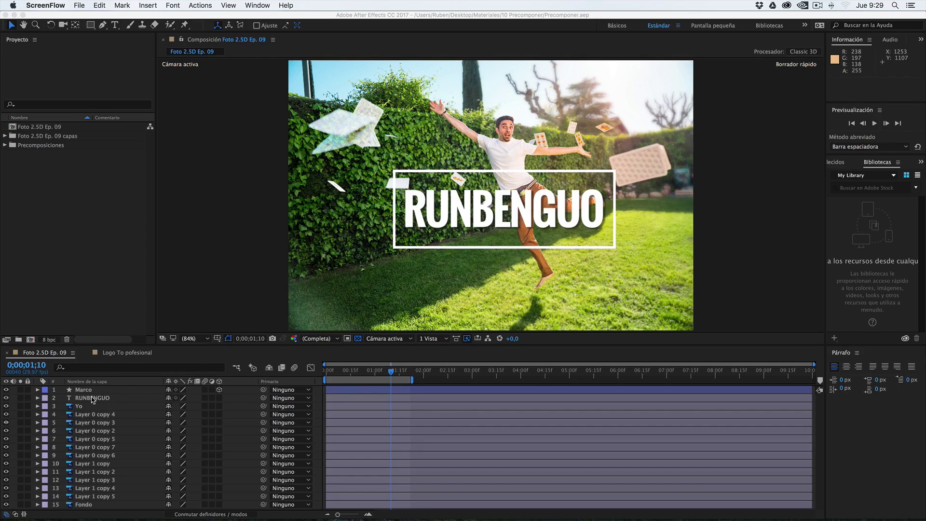
Step: Delete the existing RUNBENGUO text layer from the Foto 2.5D Ep. 09 composition
{"action": "left_click", "coordinate": [98, 401]}
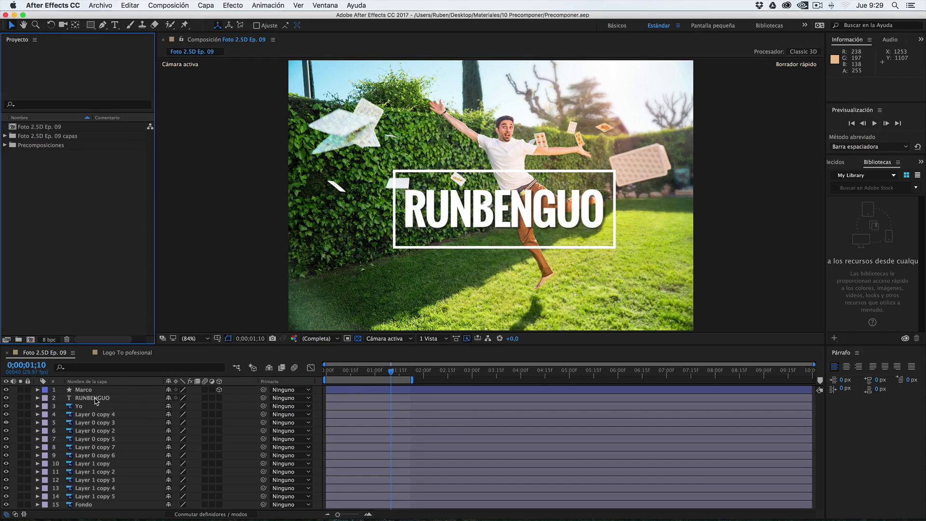
{"action": "left_click", "coordinate": [104, 399]}
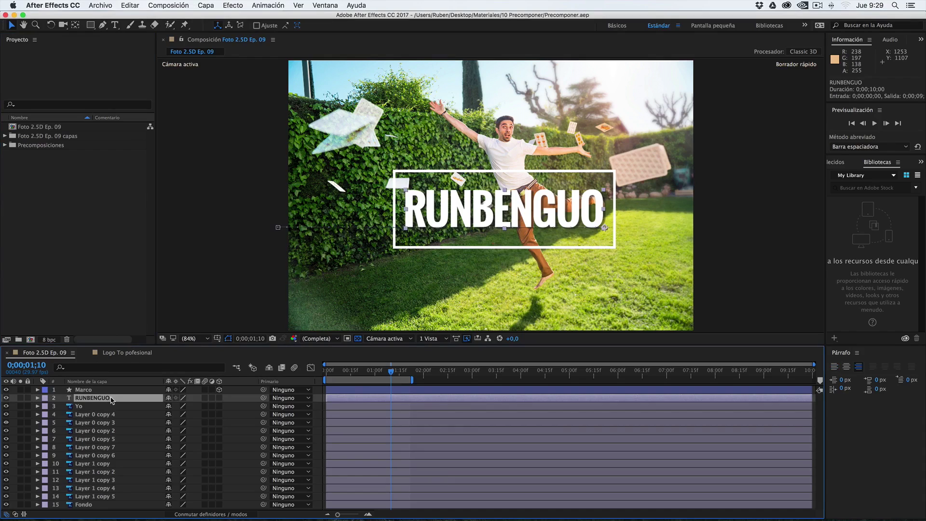
{"action": "key", "text": "BackSpace"}
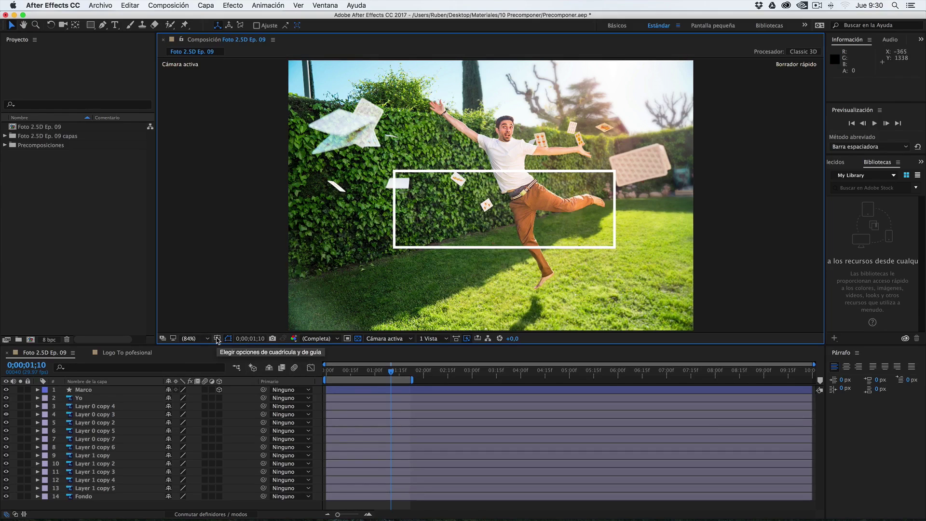
Step: Display the title/action safe margins and centre the white Marco frame within them, at about 996,5, 662,8
{"action": "left_click", "coordinate": [218, 339]}
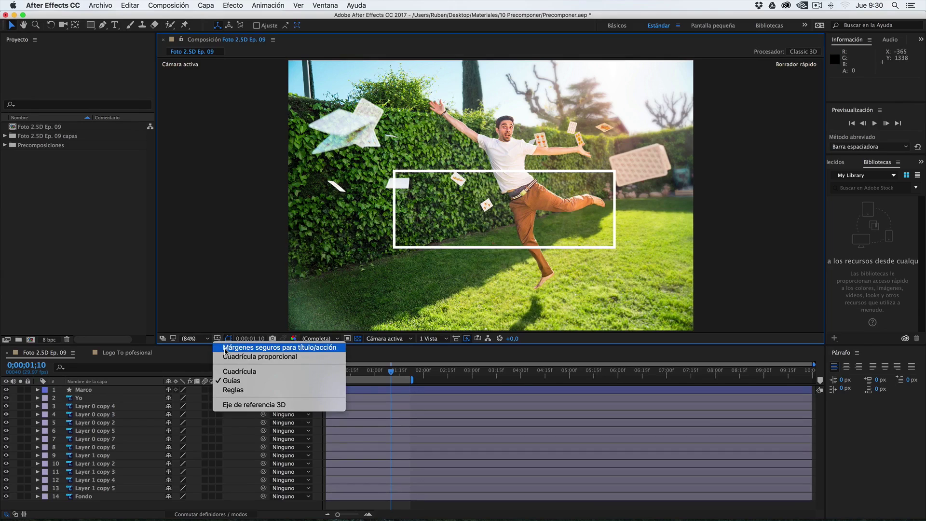
{"action": "left_click", "coordinate": [226, 349]}
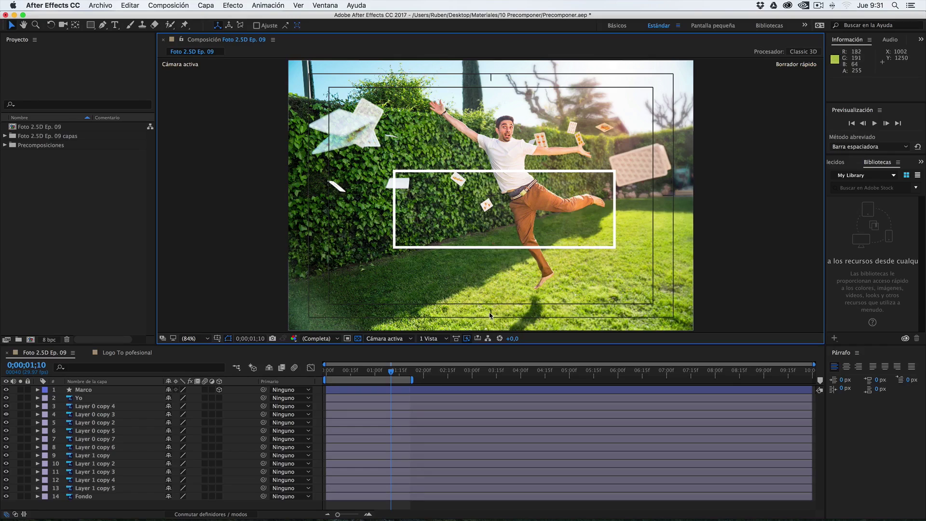
{"action": "left_click", "coordinate": [99, 391]}
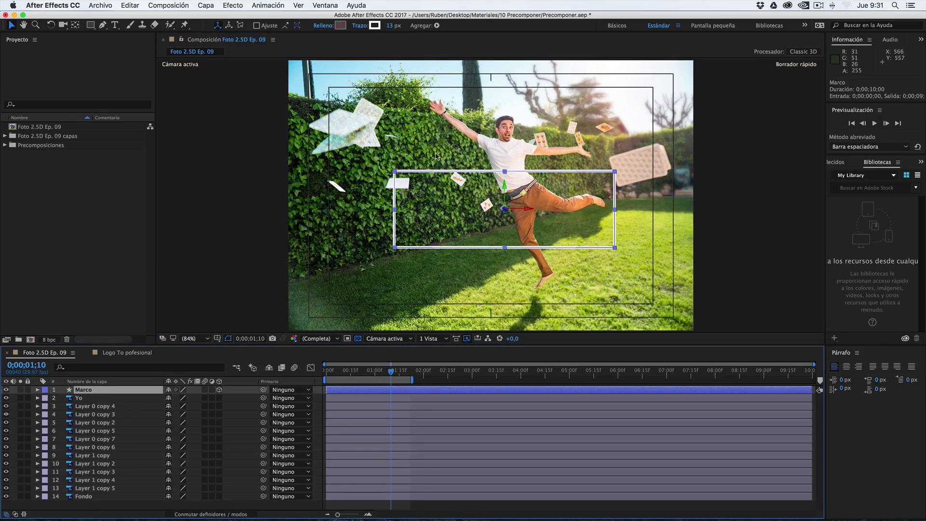
{"action": "left_click_drag", "start_coordinate": [448, 173], "coordinate": [436, 159]}
{"action": "key", "text": "Return"}
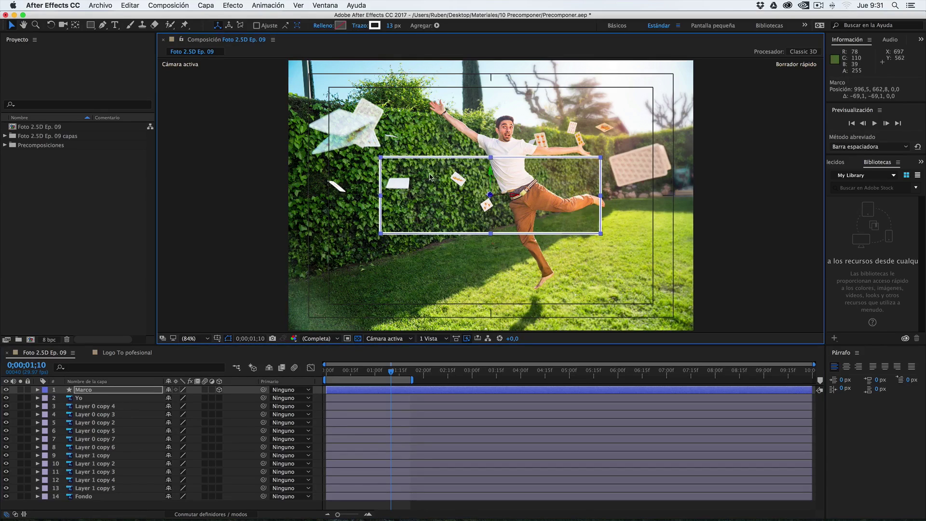
{"action": "left_click", "coordinate": [102, 397]}
{"action": "left_click", "coordinate": [108, 390]}
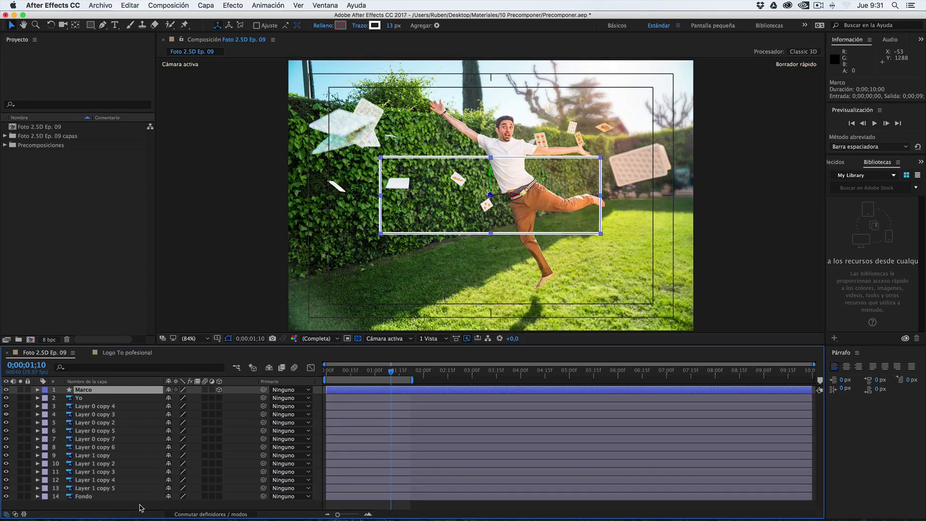
{"action": "left_click", "coordinate": [135, 508]}
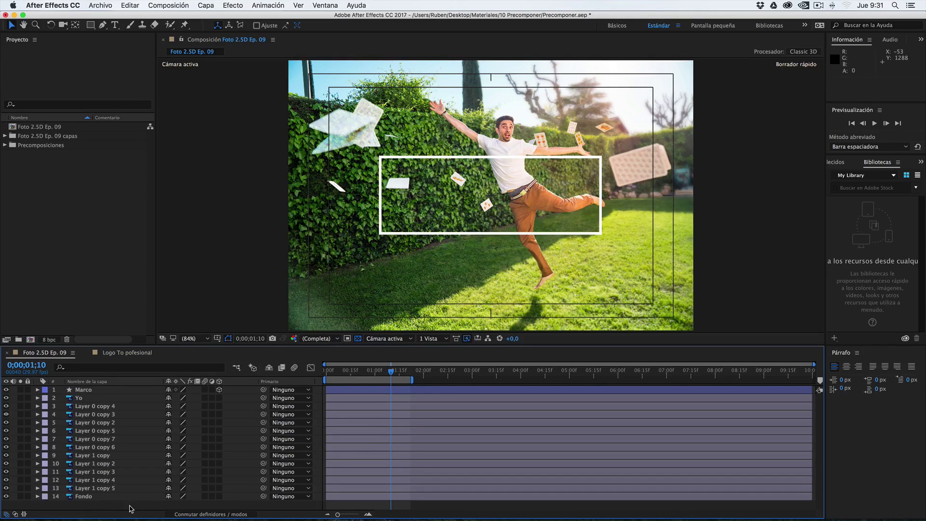
{"action": "right_click", "coordinate": [132, 507]}
{"action": "mouse_move", "coordinate": [161, 429]}
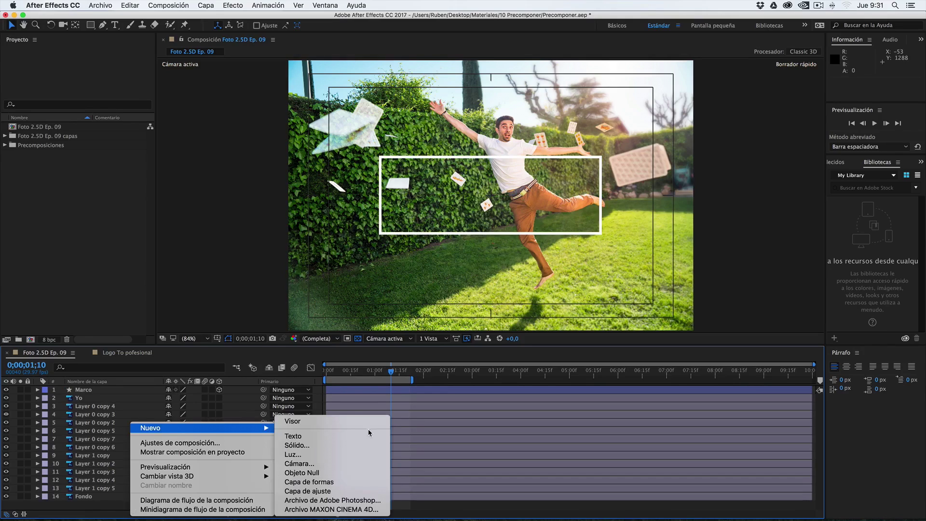
{"action": "left_click", "coordinate": [113, 388]}
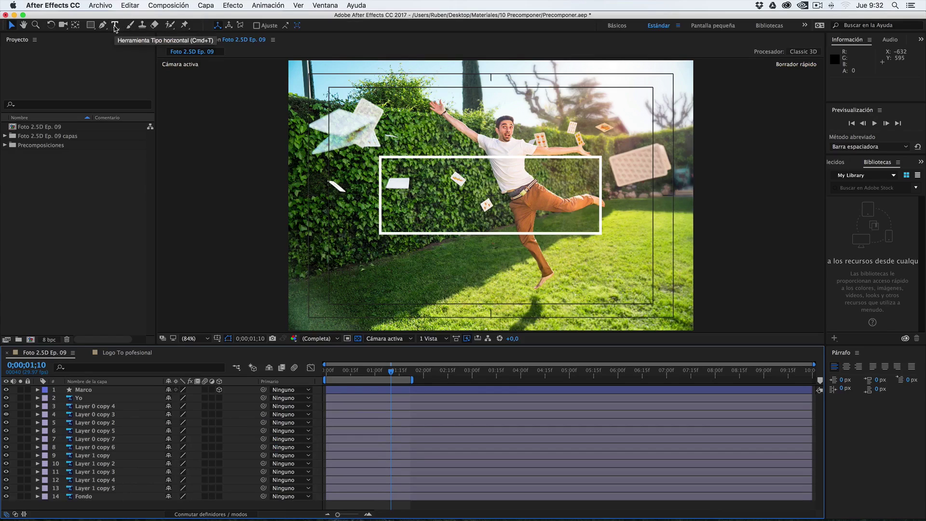
Step: Create a text layer reading RUNBENGUO inside the white frame with the Horizontal Type tool
{"action": "left_click", "coordinate": [115, 25]}
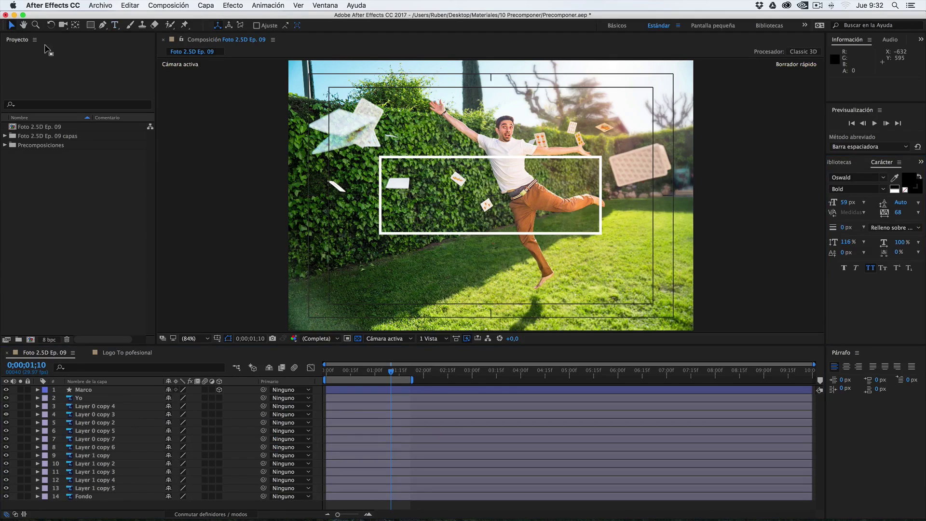
{"action": "key", "text": "super+t"}
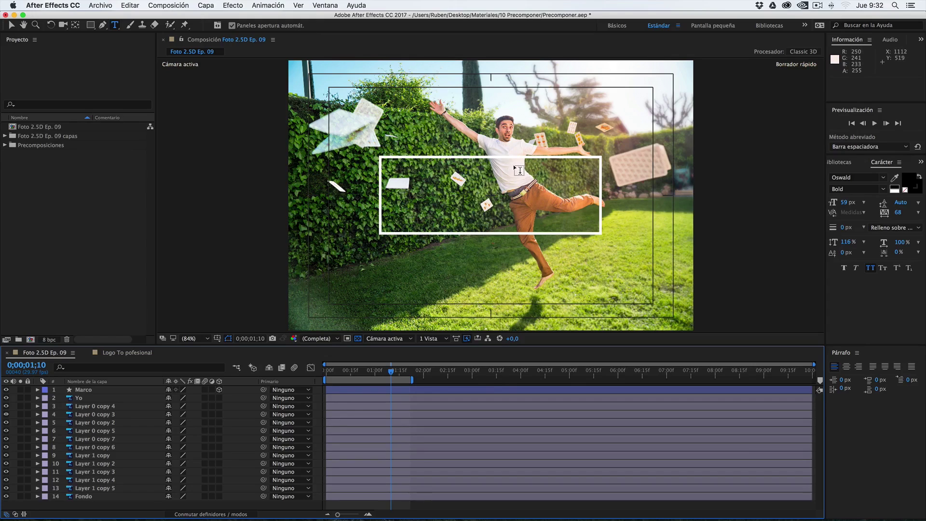
{"action": "left_click", "coordinate": [410, 197]}
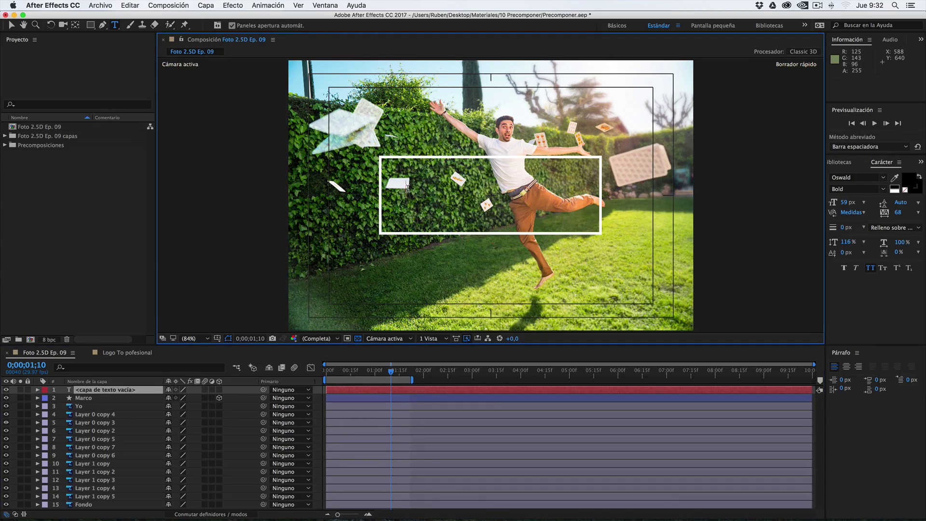
{"action": "type", "text": "RU"}
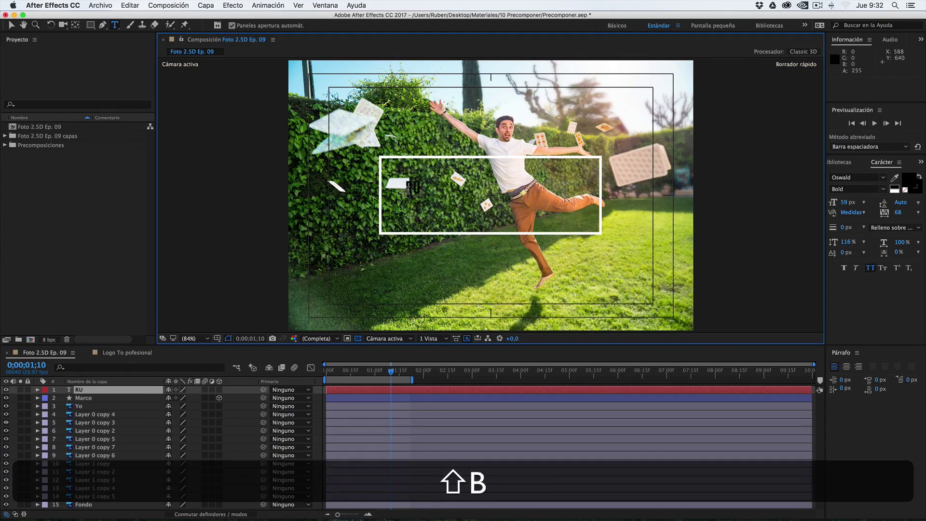
{"action": "type", "text": "NBENGUO"}
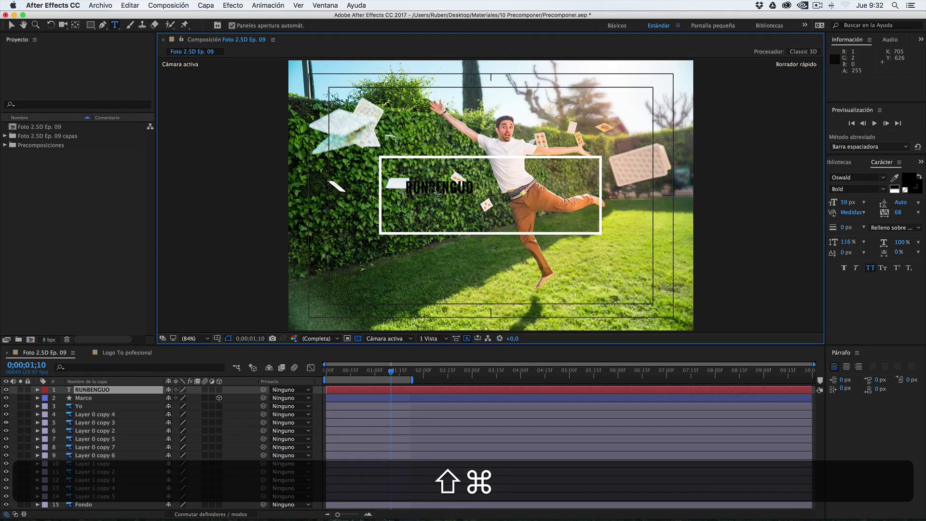
Step: Move the RUNBENGUO text to the middle of the white frame, at about 833,2, 697,1
{"action": "left_click_drag", "start_coordinate": [431, 187], "coordinate": [443, 190]}
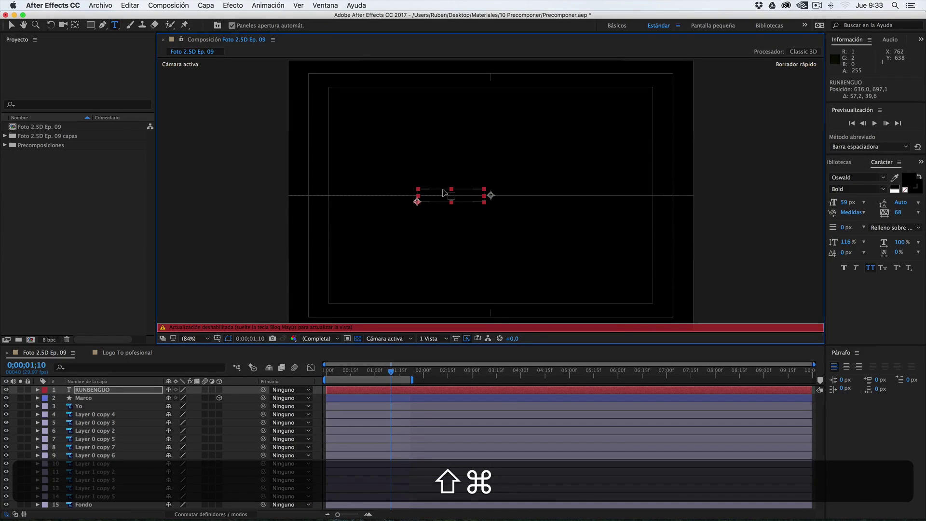
{"action": "key", "text": "Caps_Lock"}
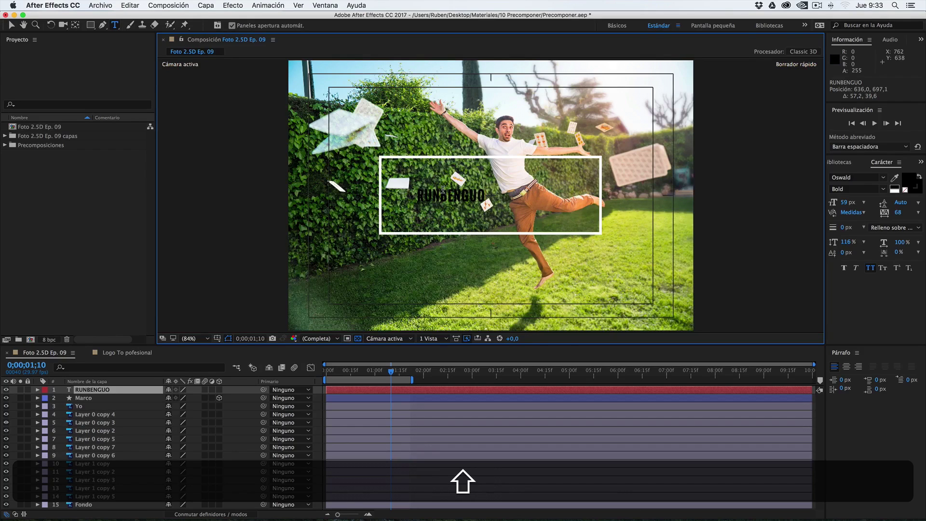
{"action": "left_click_drag", "start_coordinate": [442, 190], "coordinate": [459, 197]}
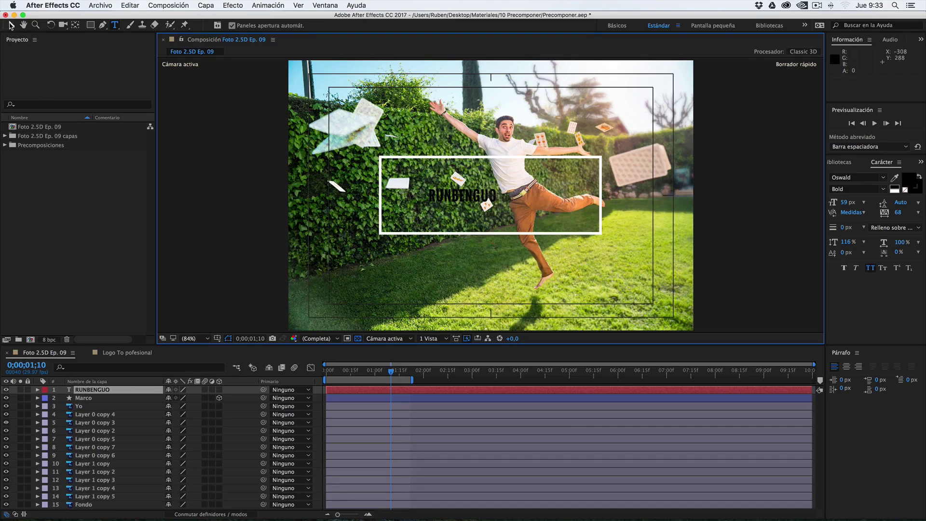
{"action": "left_click", "coordinate": [11, 25]}
{"action": "left_click_drag", "start_coordinate": [466, 196], "coordinate": [480, 193]}
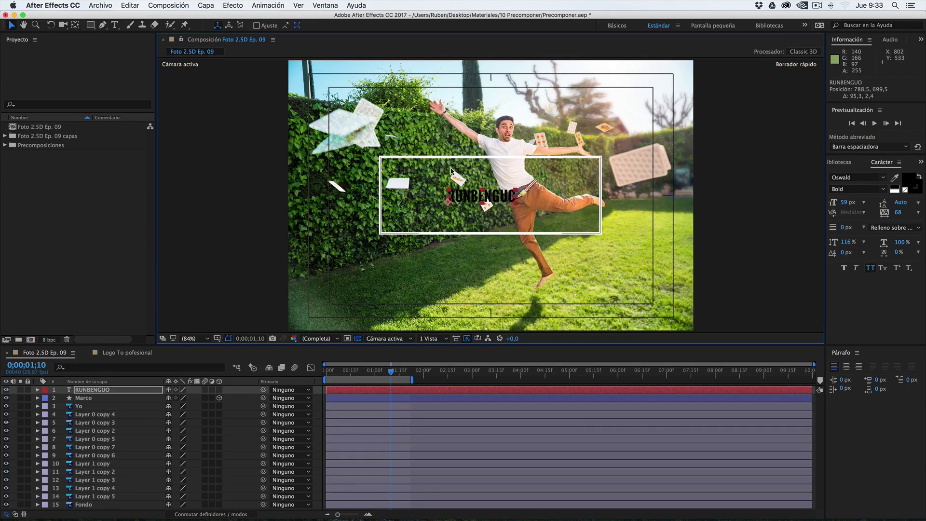
{"action": "key", "text": "super+t"}
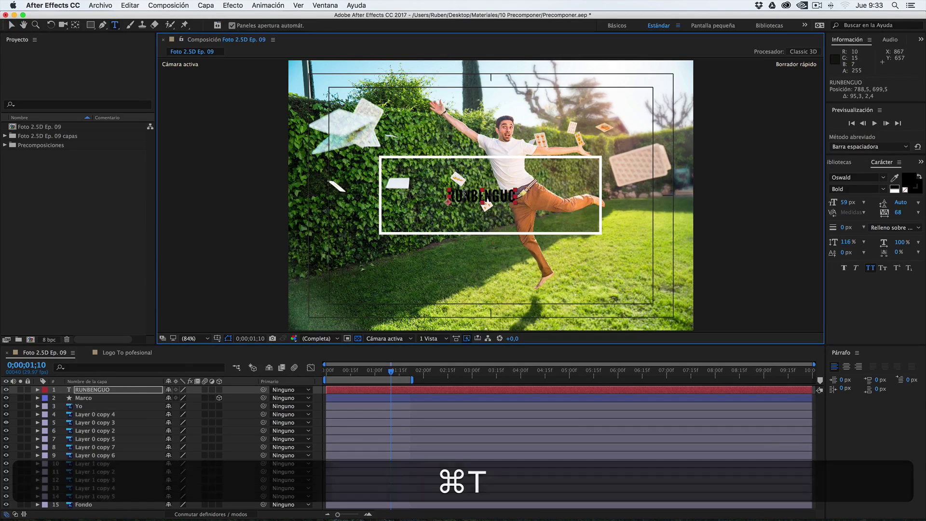
{"action": "left_click_drag", "start_coordinate": [467, 195], "coordinate": [472, 196]}
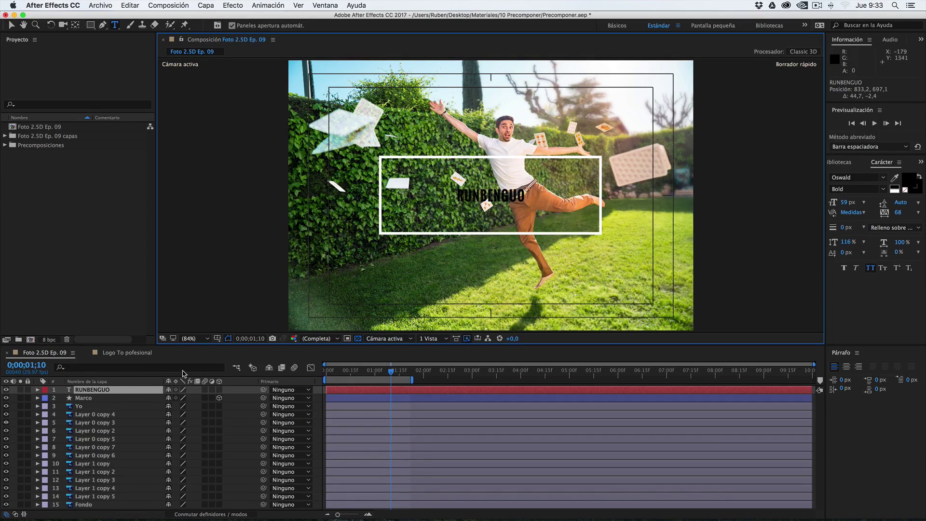
Step: Reveal the Position property of the RUNBENGUO layer, try a different value, and undo that change
{"action": "left_click", "coordinate": [114, 391]}
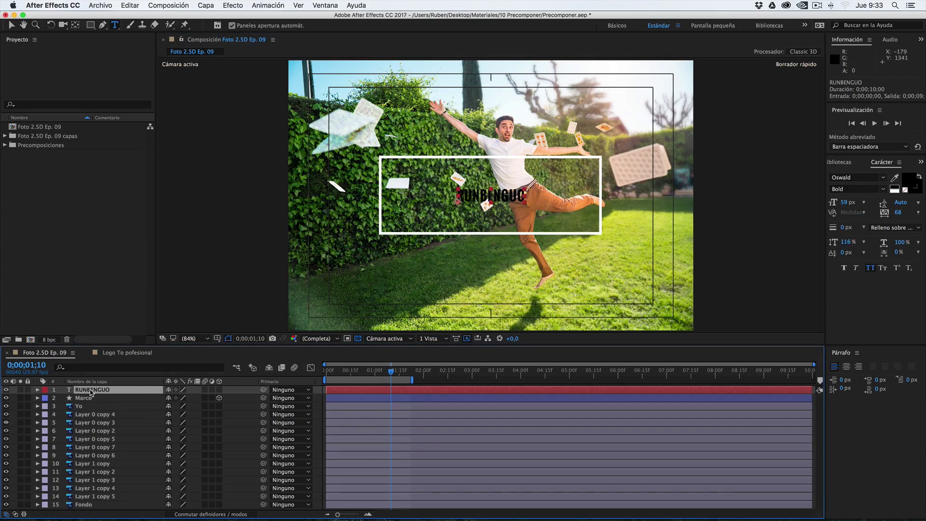
{"action": "key", "text": "p"}
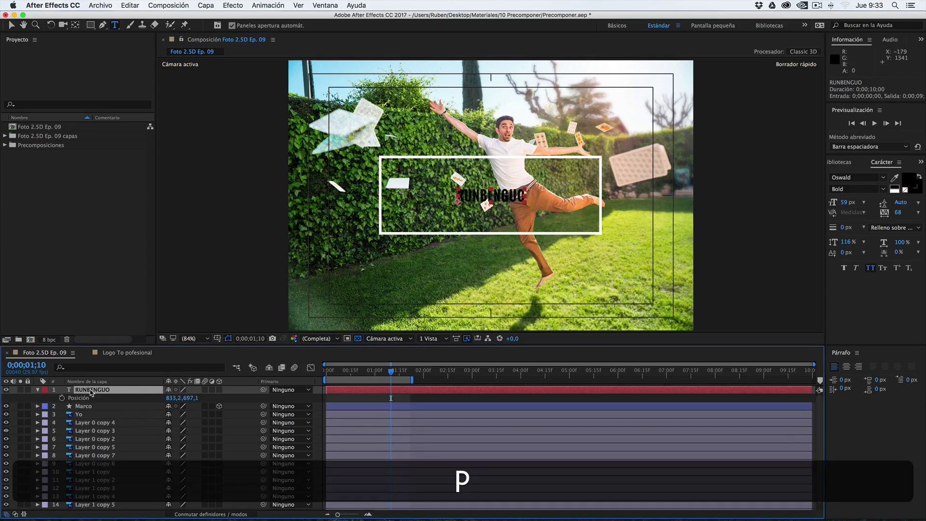
{"action": "mouse_move", "coordinate": [181, 398]}
{"action": "left_mouse_down"}
{"action": "mouse_move", "coordinate": [148, 401]}
{"action": "mouse_move", "coordinate": [171, 402]}
{"action": "left_mouse_up"}
{"action": "key", "text": "super+z"}
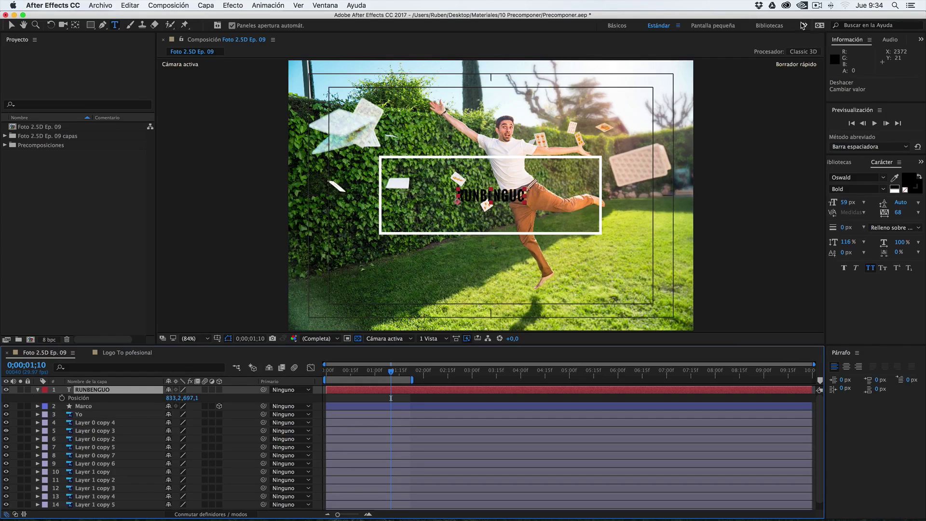
Step: Switch the workspace to Texto to work with the character and paragraph settings
{"action": "left_click", "coordinate": [679, 25]}
{"action": "left_click", "coordinate": [804, 28]}
{"action": "left_click", "coordinate": [804, 27]}
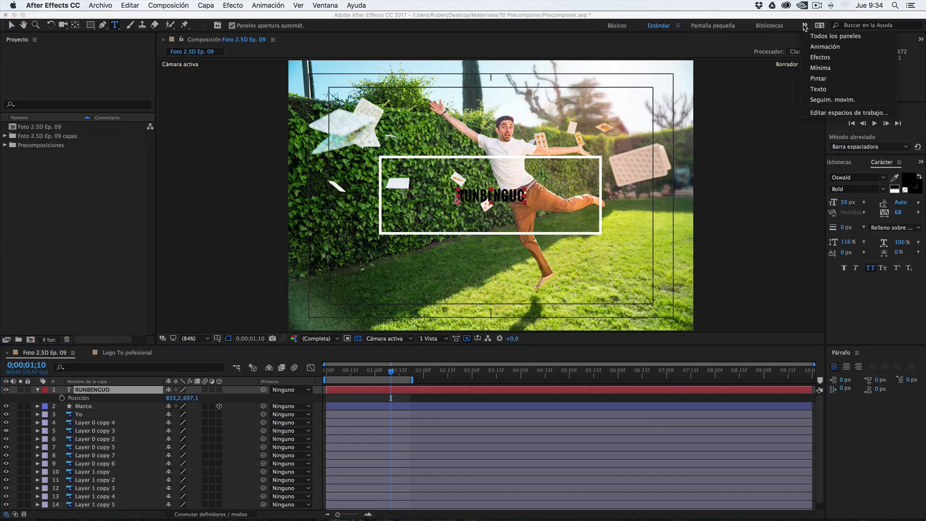
{"action": "left_click", "coordinate": [817, 89]}
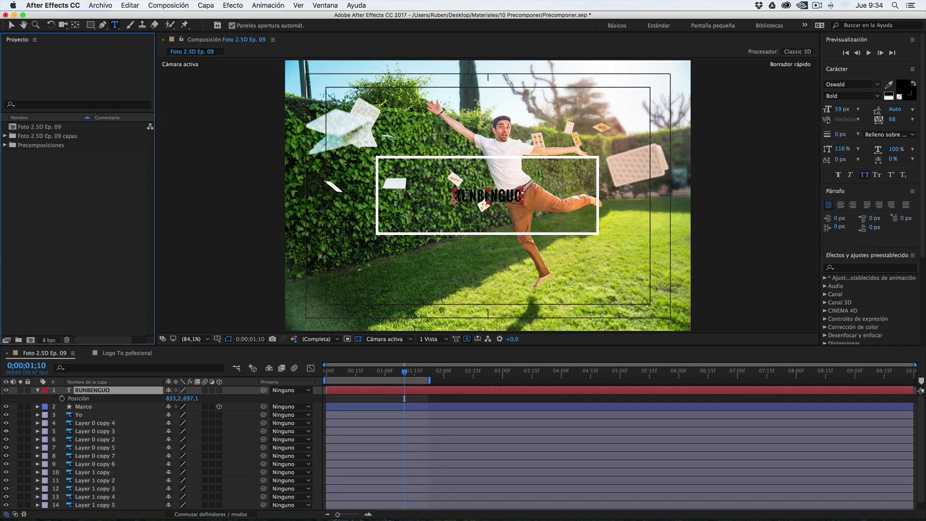
Step: Try the Light and Regular styles of Oswald on the RUNBENGUO title and return it to Bold
{"action": "left_click", "coordinate": [122, 391]}
{"action": "left_click", "coordinate": [137, 399]}
{"action": "left_click", "coordinate": [138, 390]}
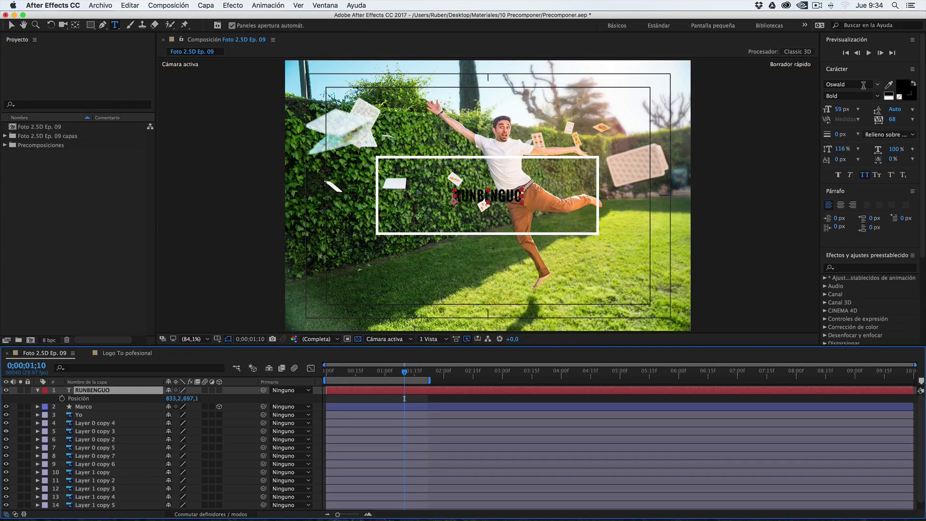
{"action": "left_click", "coordinate": [877, 96]}
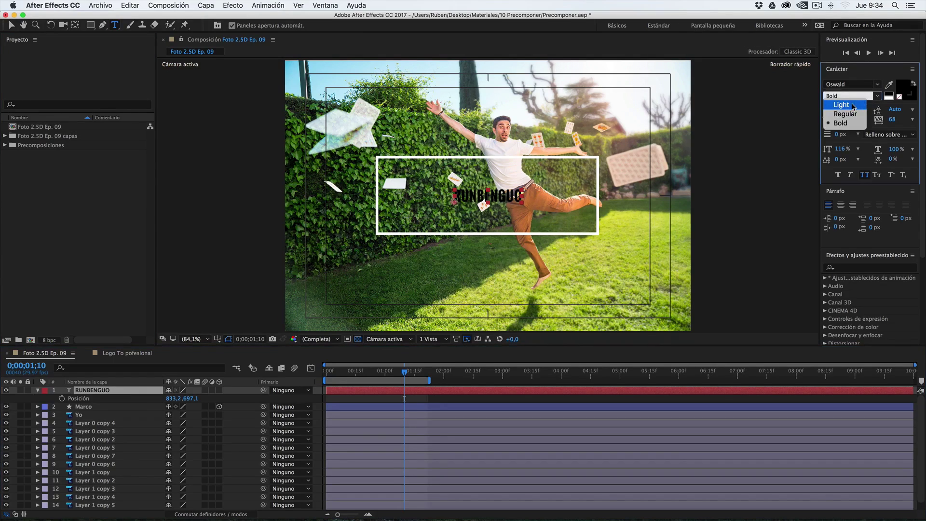
{"action": "left_click", "coordinate": [852, 105]}
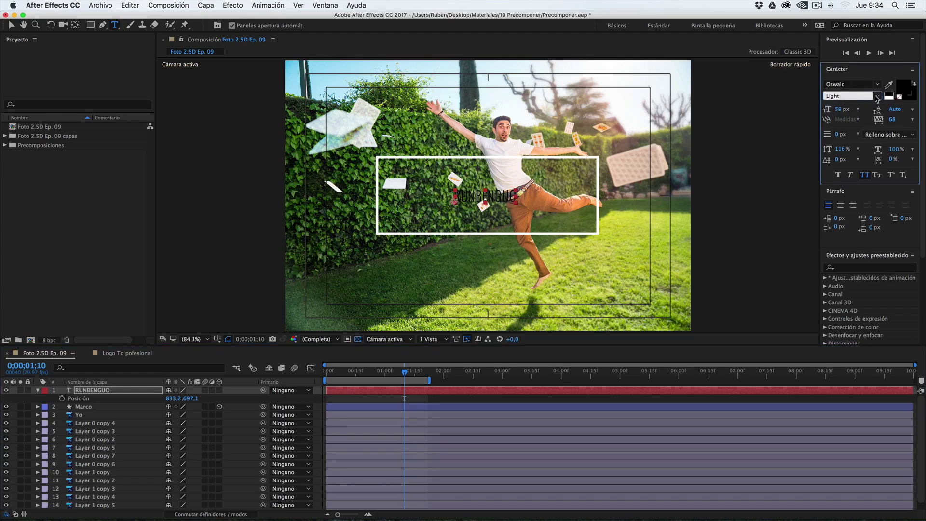
{"action": "left_click", "coordinate": [882, 97]}
{"action": "left_click", "coordinate": [845, 113]}
{"action": "left_click", "coordinate": [875, 98]}
{"action": "left_click", "coordinate": [840, 123]}
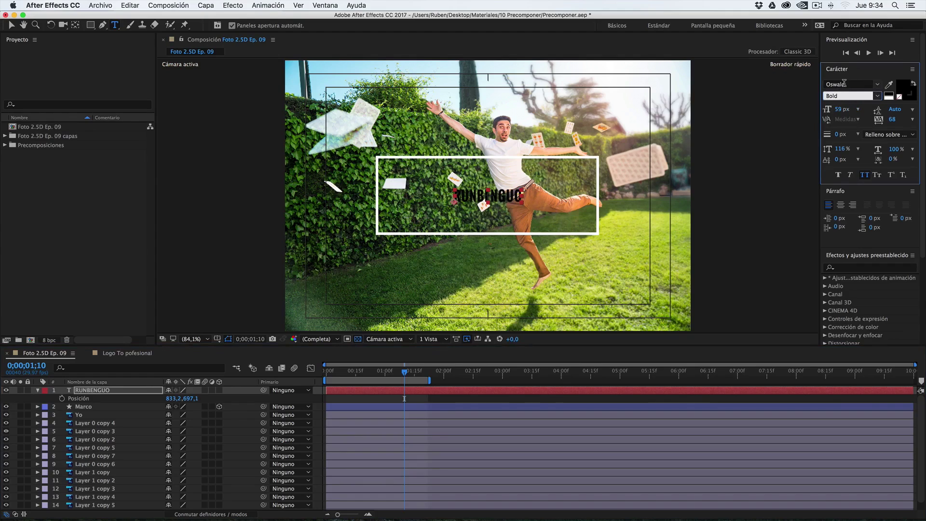
Step: Set the RUNBENGUO title's font size to 128 px and center-align its paragraph
{"action": "left_click_drag", "start_coordinate": [838, 109], "coordinate": [877, 114]}
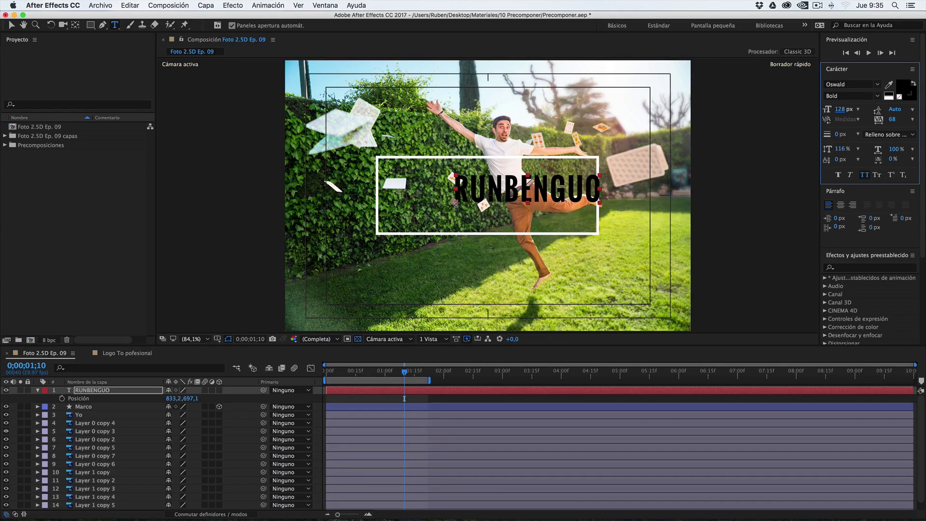
{"action": "key", "text": "y"}
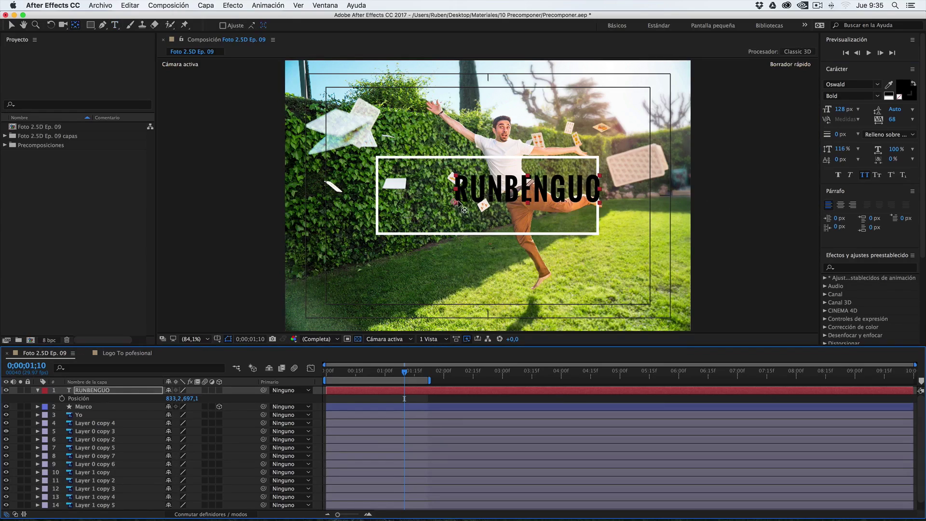
{"action": "left_click", "coordinate": [842, 205]}
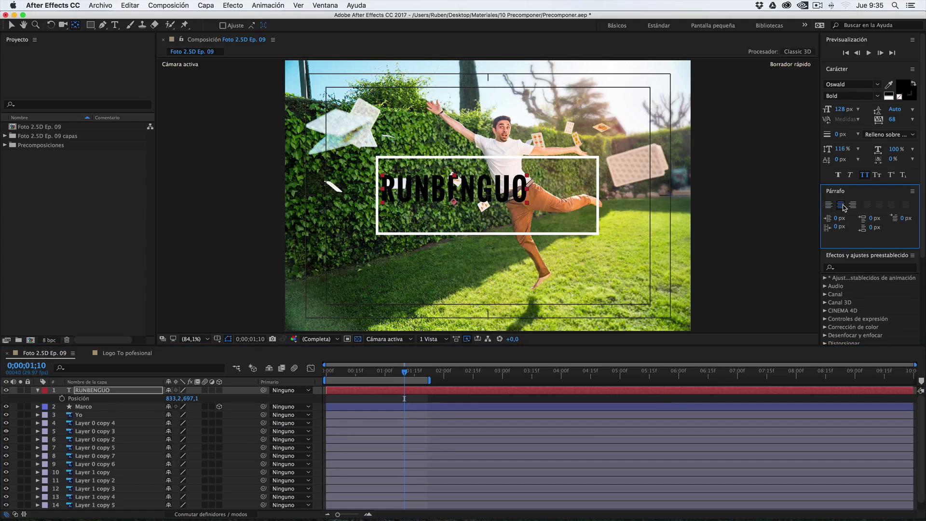
{"action": "left_click", "coordinate": [855, 206]}
{"action": "left_click", "coordinate": [840, 206]}
Step: Center the RUNBENGUO title inside the white frame and move its anchor point to the text's middle at 1000,0, 667,0
{"action": "key", "text": "v"}
{"action": "left_click_drag", "start_coordinate": [464, 188], "coordinate": [483, 195]}
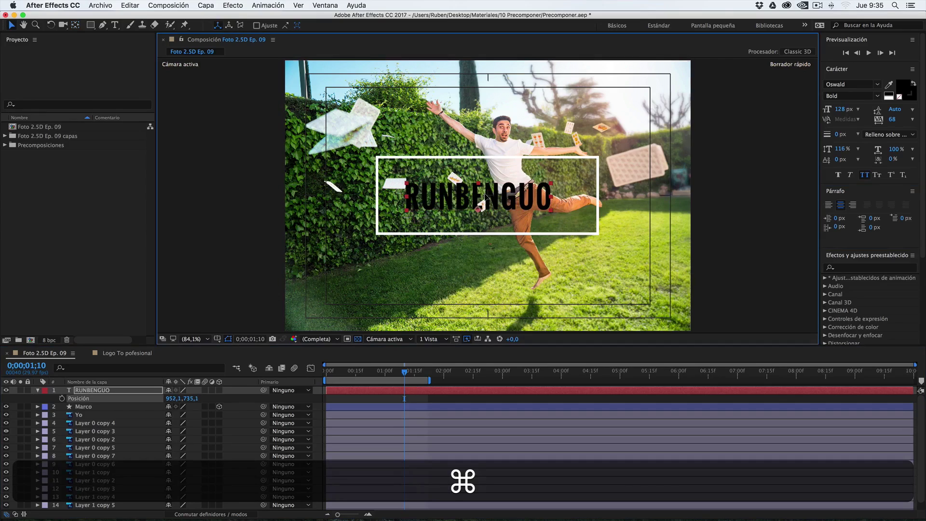
{"action": "left_click_drag", "start_coordinate": [467, 195], "coordinate": [699, 197]}
{"action": "left_click_drag", "start_coordinate": [534, 198], "coordinate": [498, 200]}
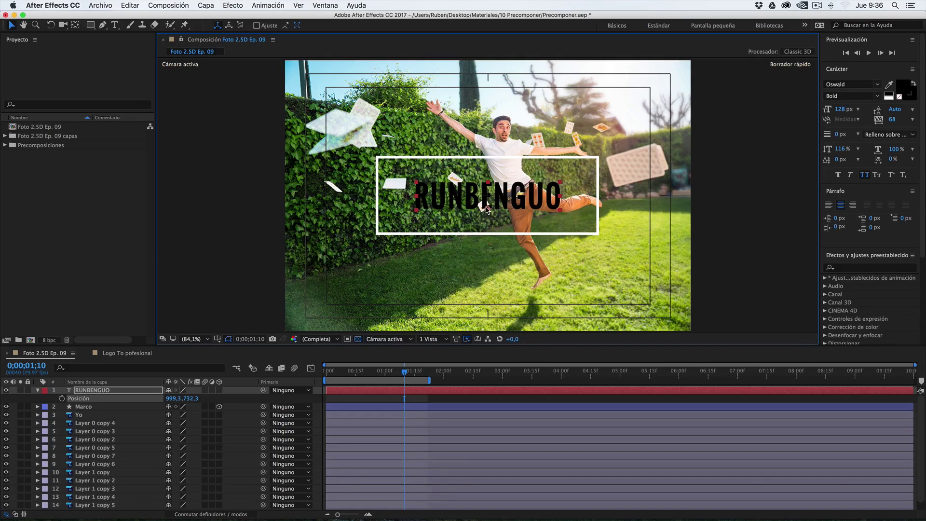
{"action": "key", "text": "y"}
{"action": "left_click_drag", "start_coordinate": [490, 211], "coordinate": [488, 195]}
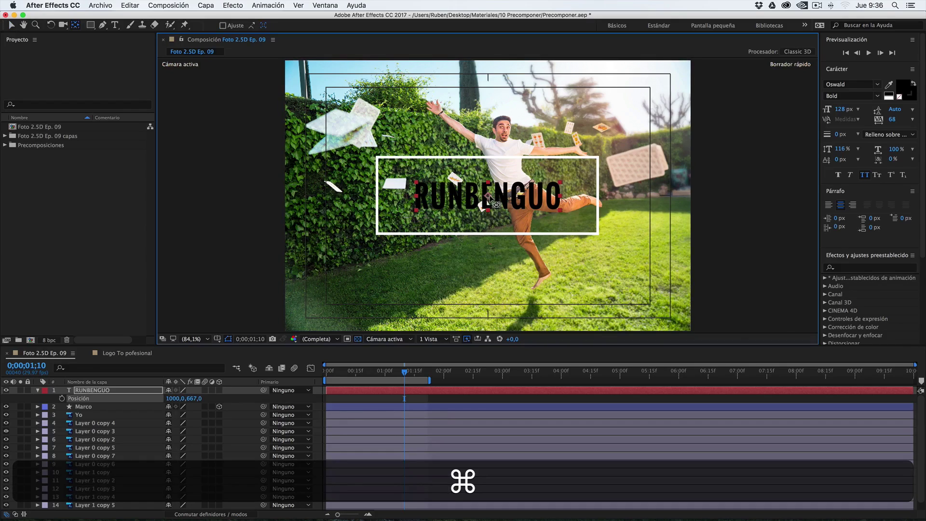
Step: Set the title's font size to 176 px and its fill color to white, FFFFFF
{"action": "left_click_drag", "start_coordinate": [840, 109], "coordinate": [863, 110]}
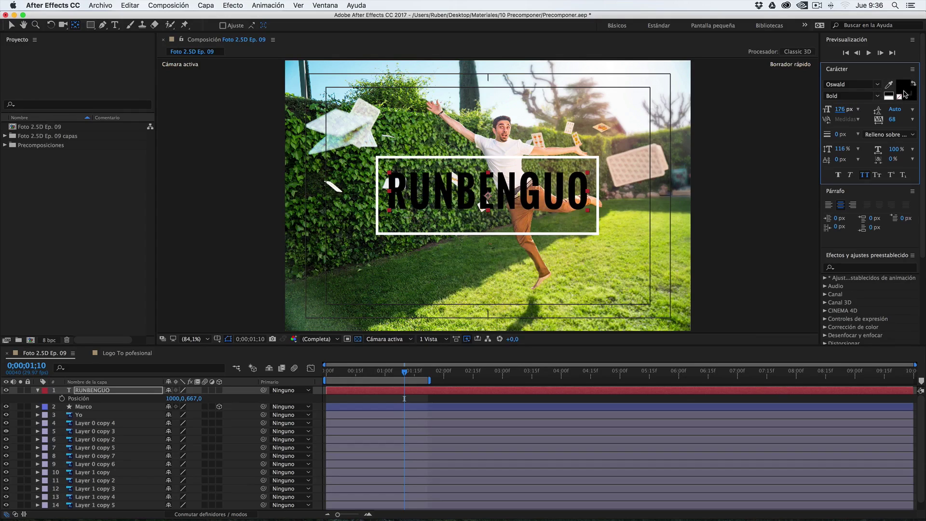
{"action": "left_click", "coordinate": [905, 89]}
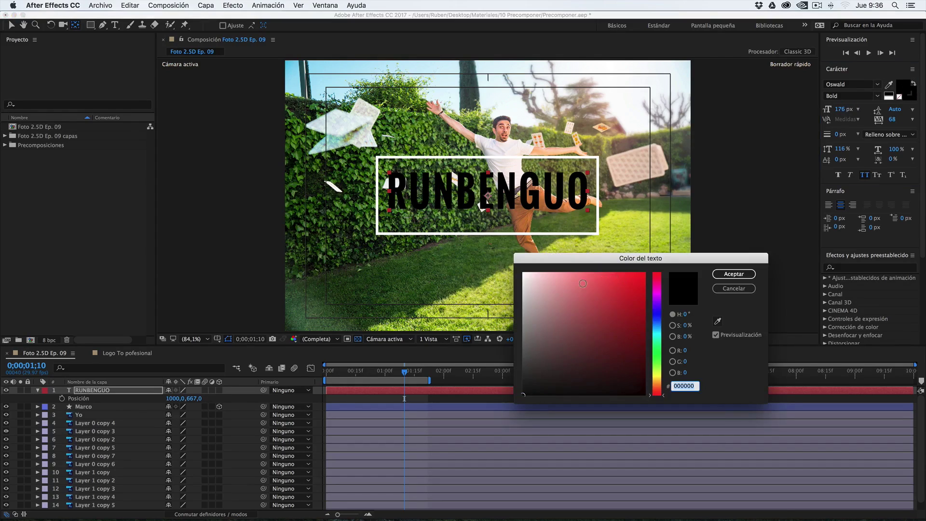
{"action": "type", "text": "FFFFFF"}
{"action": "key", "text": "Tab"}
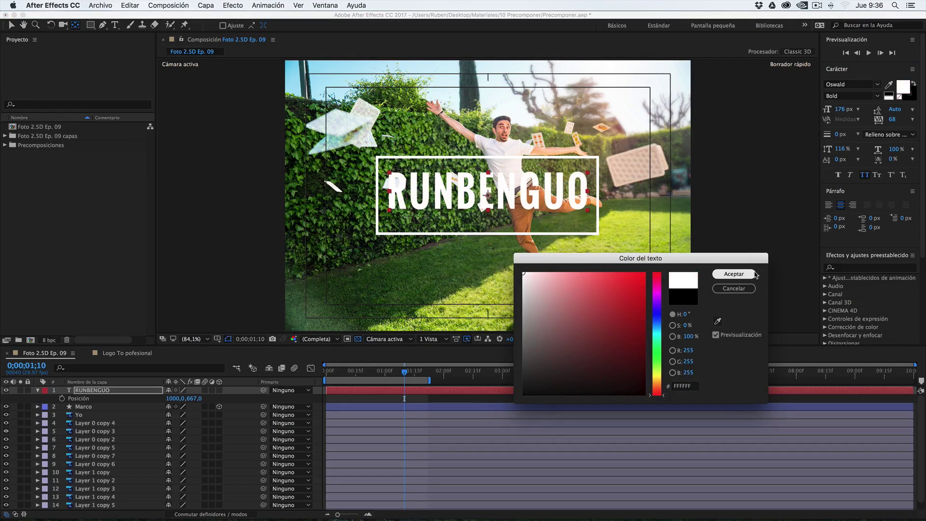
{"action": "left_click", "coordinate": [754, 275]}
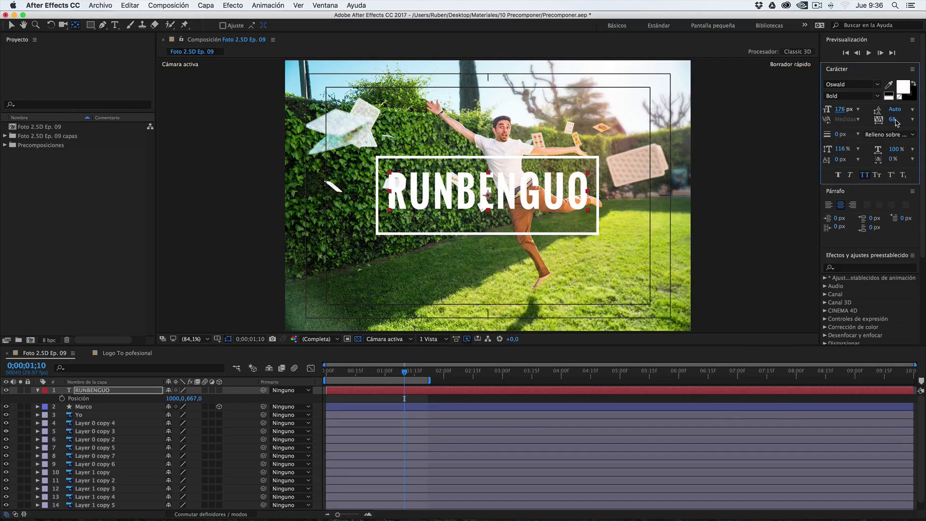
Step: Set the title's tracking to 41, and try a different vertical scale before undoing that change
{"action": "left_click_drag", "start_coordinate": [902, 121], "coordinate": [881, 127]}
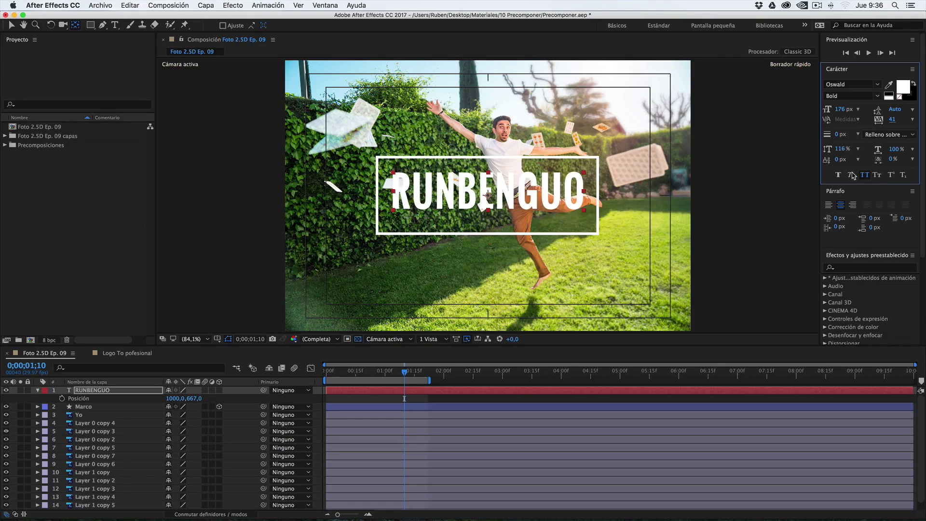
{"action": "left_click_drag", "start_coordinate": [846, 150], "coordinate": [914, 148]}
{"action": "key", "text": "super+z"}
{"action": "key", "text": "super+z"}
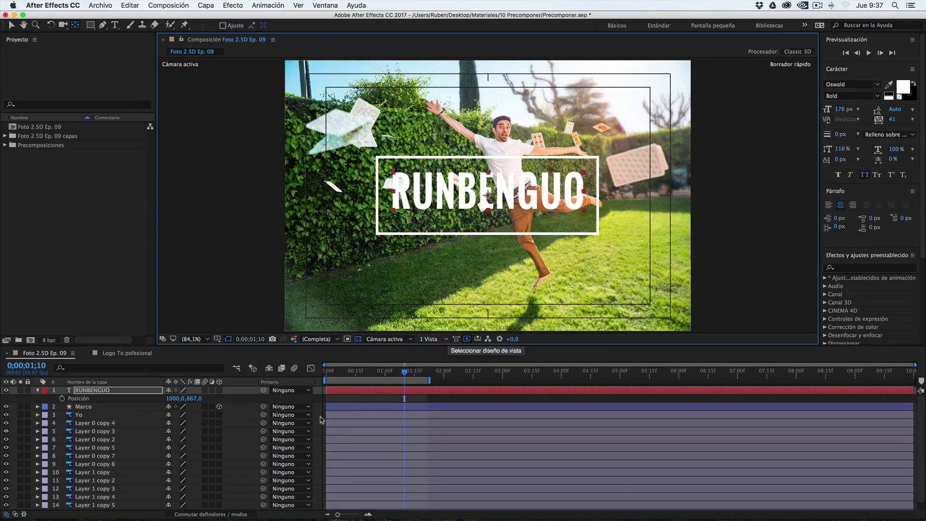
Step: Try neighboring fonts such as Palatino Linotype, Perpetua and Orator Std on the RUNBENGUO title and return it to Oswald Bold
{"action": "left_click", "coordinate": [100, 391]}
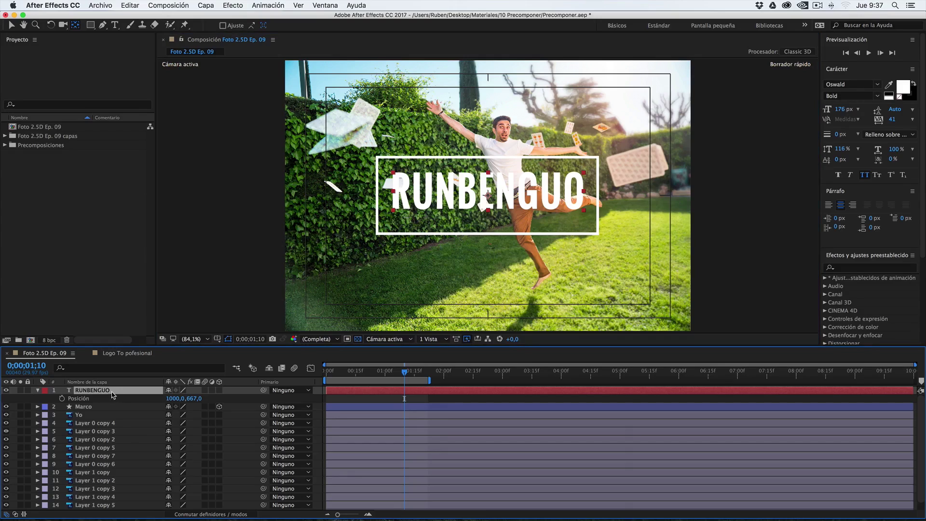
{"action": "left_click", "coordinate": [837, 83]}
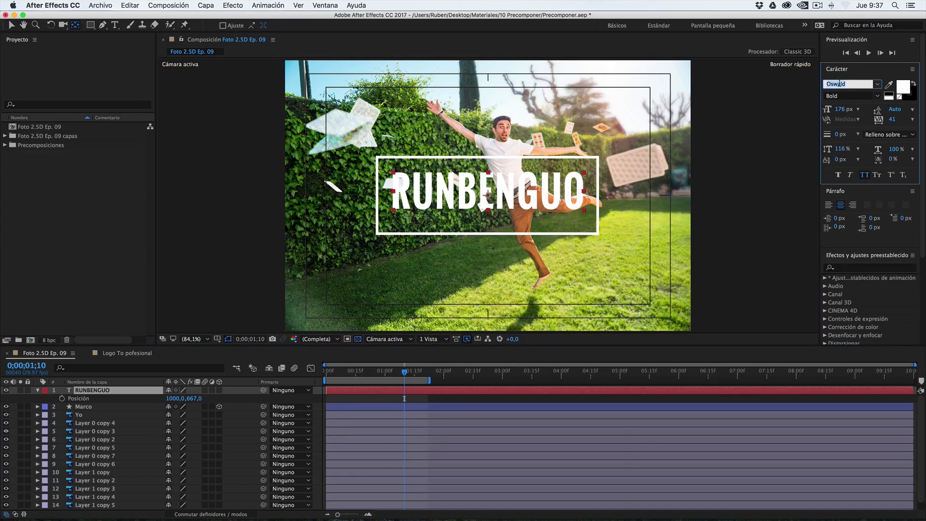
{"action": "type", "text": "Papyrus"}
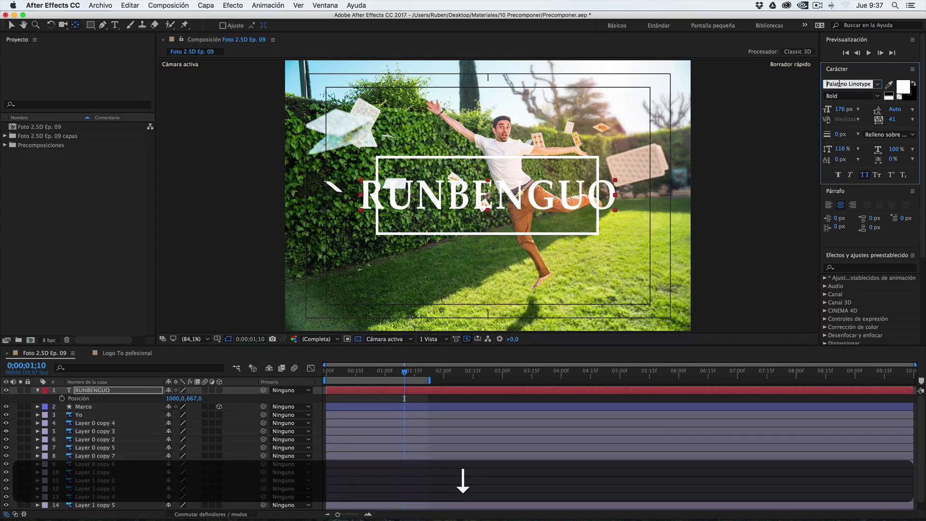
{"action": "key", "text": "Down"}
{"action": "key", "text": "Up"}
{"action": "key", "text": "Up"}
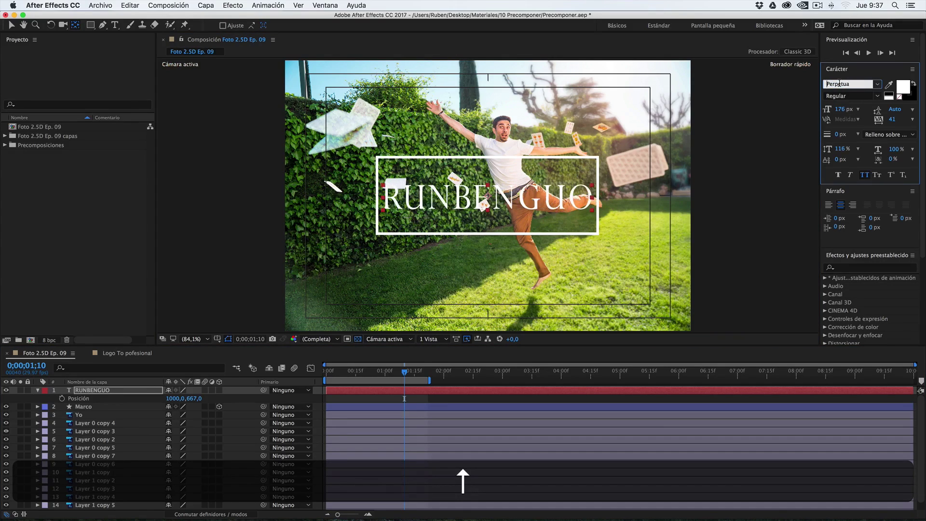
{"action": "key", "text": "Up"}
{"action": "key", "text": "Up"}
{"action": "key", "text": "Up"}
{"action": "key", "text": "Down"}
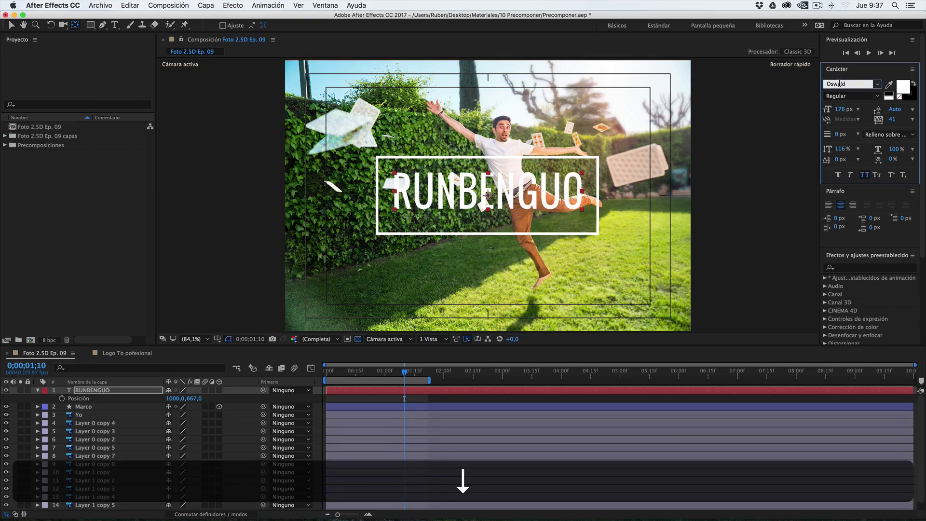
{"action": "key", "text": "Up"}
{"action": "key", "text": "Up"}
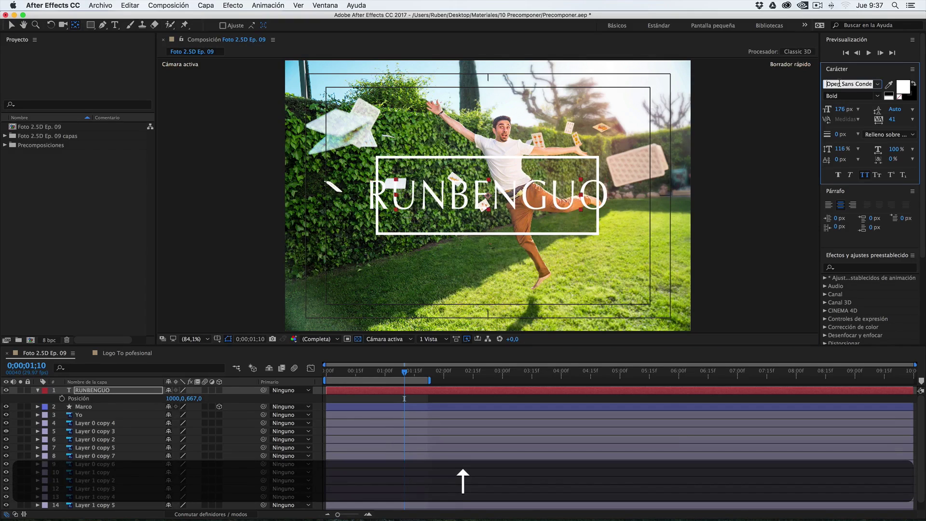
{"action": "key", "text": "Up"}
{"action": "key", "text": "Up"}
{"action": "key", "text": "Down"}
{"action": "key", "text": "Down"}
{"action": "key", "text": "Down"}
{"action": "key", "text": "Down"}
{"action": "key", "text": "Down"}
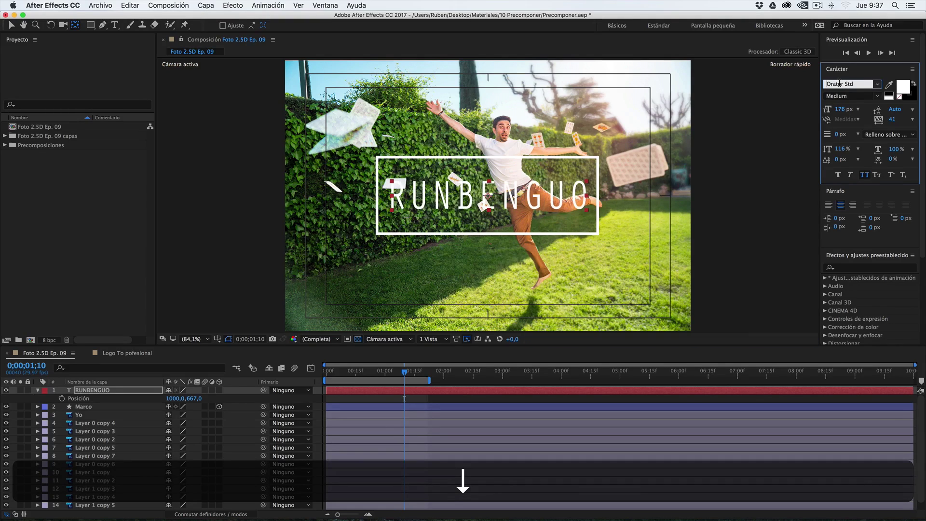
{"action": "key", "text": "Down"}
{"action": "left_click", "coordinate": [877, 97]}
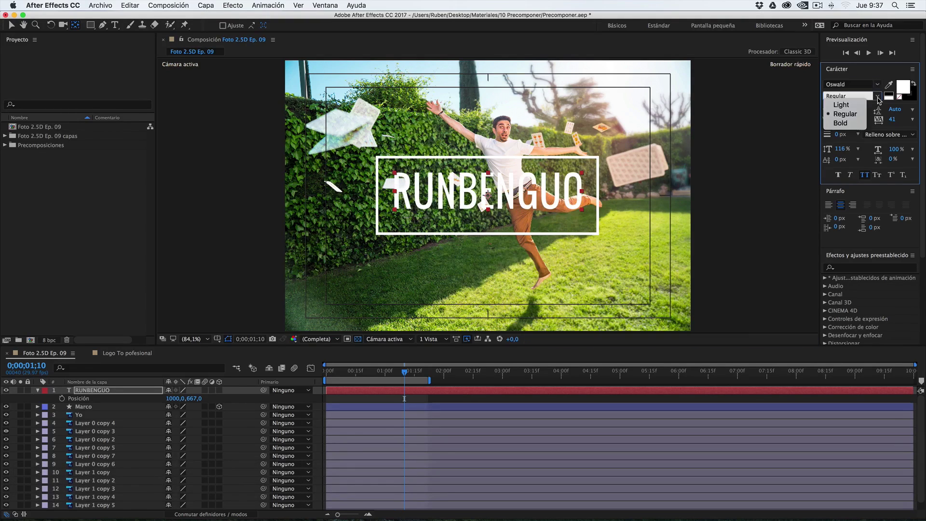
{"action": "left_click", "coordinate": [840, 124]}
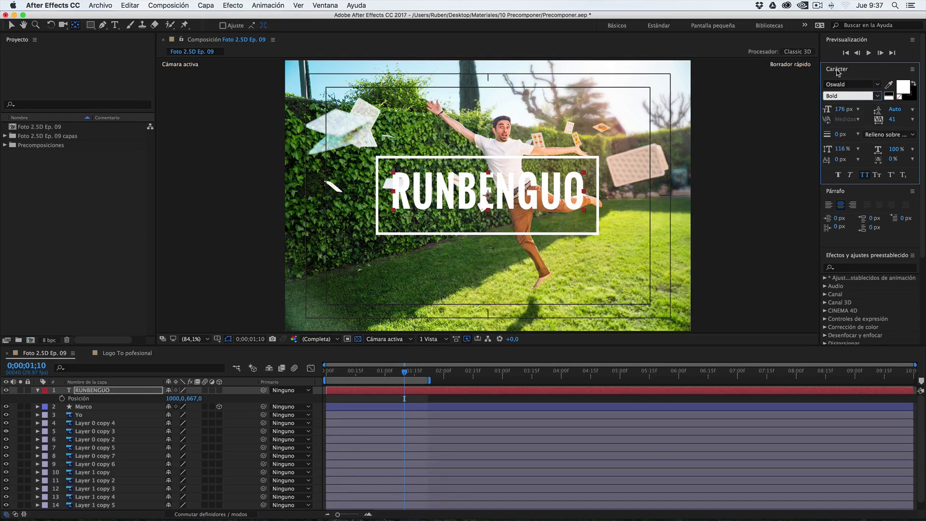
{"action": "left_click", "coordinate": [913, 70]}
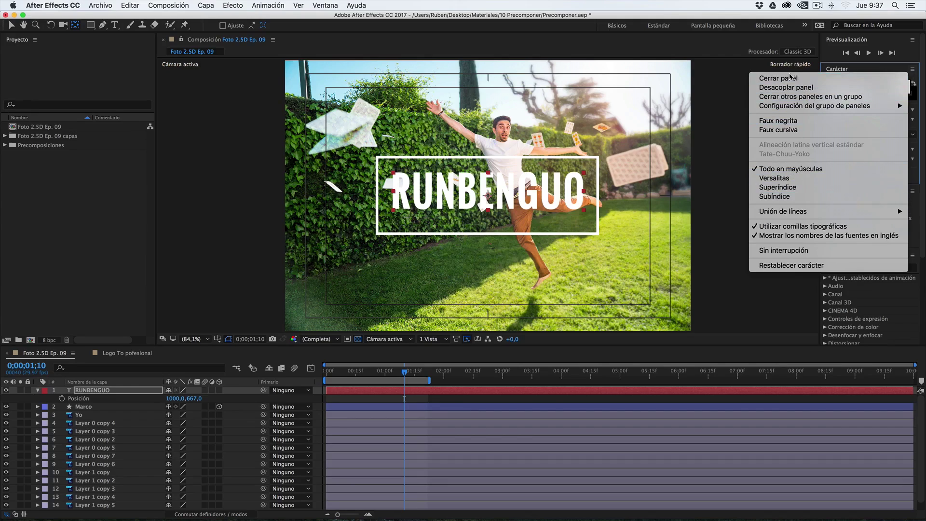
{"action": "left_click", "coordinate": [795, 305]}
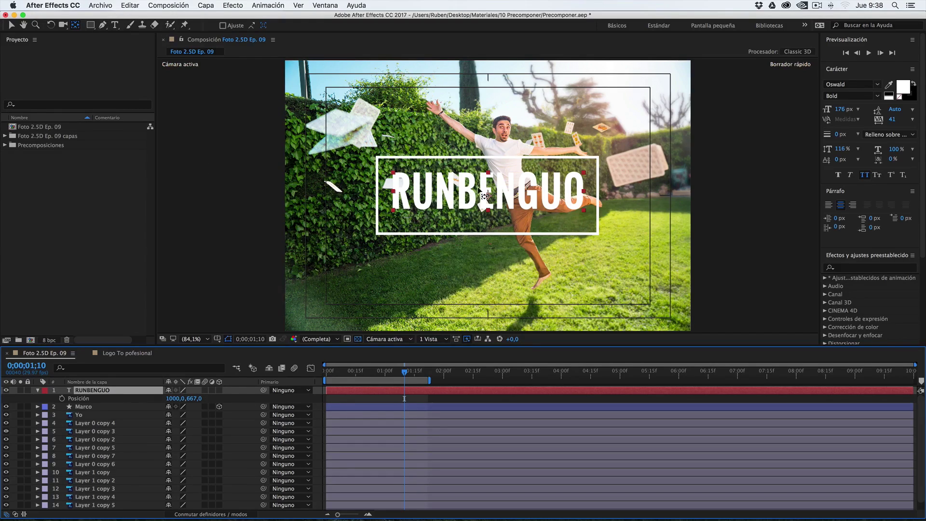
{"action": "left_click", "coordinate": [96, 401]}
{"action": "left_click", "coordinate": [101, 390]}
{"action": "left_click", "coordinate": [97, 399]}
Step: Duplicate the RUNBENGUO text layer and place the copy directly below the white frame, horizontally aligned with the original
{"action": "left_click", "coordinate": [98, 391]}
{"action": "key", "text": "super+d"}
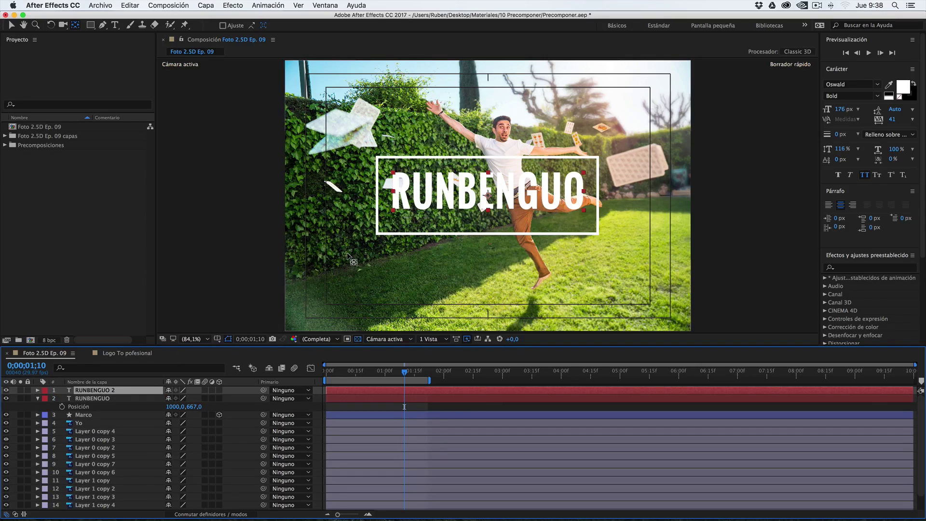
{"action": "key", "text": "v"}
{"action": "left_click", "coordinate": [463, 190]}
{"action": "left_click_drag", "start_coordinate": [465, 191], "coordinate": [511, 253]}
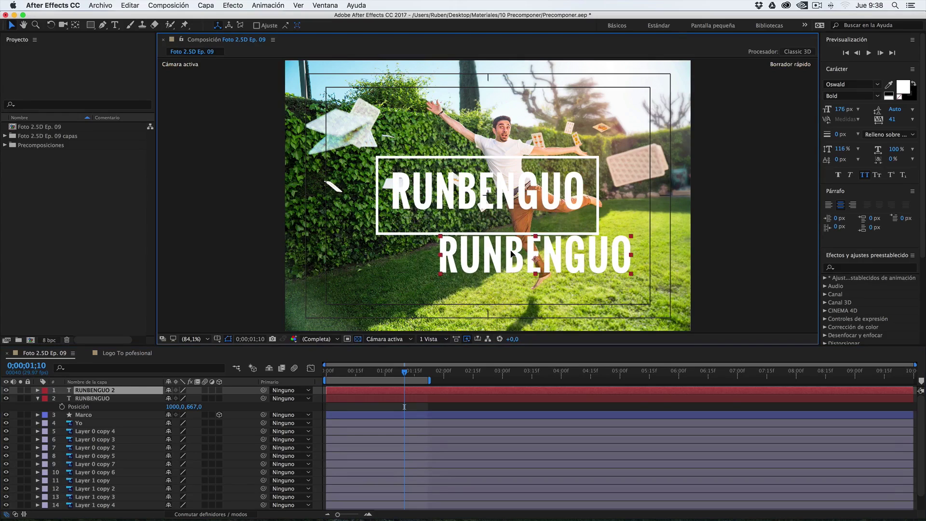
{"action": "key", "text": "shift"}
{"action": "left_click_drag", "start_coordinate": [511, 252], "coordinate": [484, 191]}
{"action": "left_click_drag", "start_coordinate": [427, 211], "coordinate": [447, 255]}
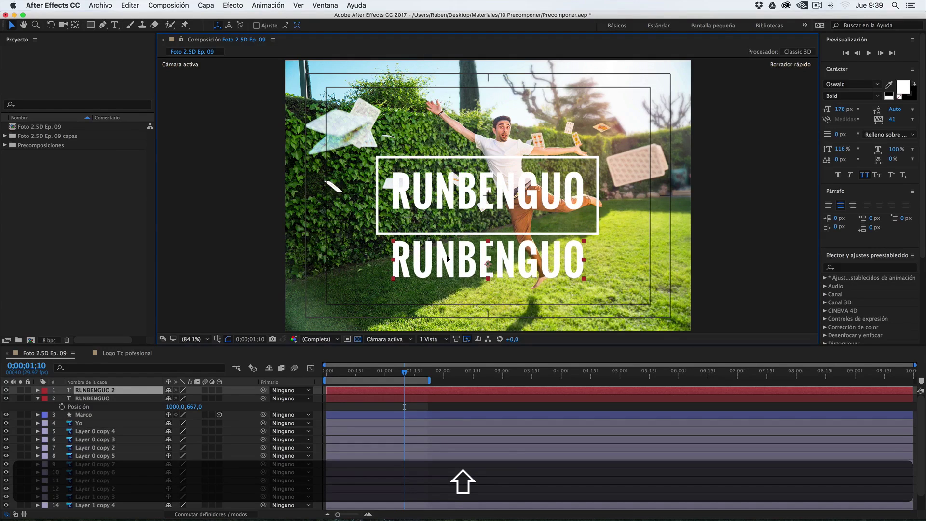
Step: Set the font size of the copied RUNBENGUO text to 44 px
{"action": "left_click_drag", "start_coordinate": [840, 109], "coordinate": [784, 136]}
{"action": "left_click_drag", "start_coordinate": [838, 107], "coordinate": [854, 105]}
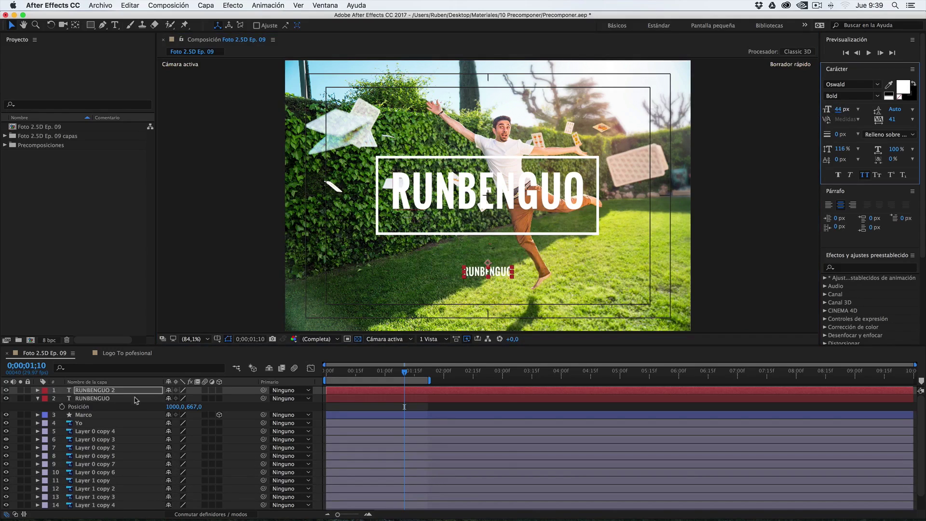
Step: Replace the small copy's text with "foto | video | Sé feliz" and move it directly under the white frame
{"action": "double_click", "coordinate": [112, 391]}
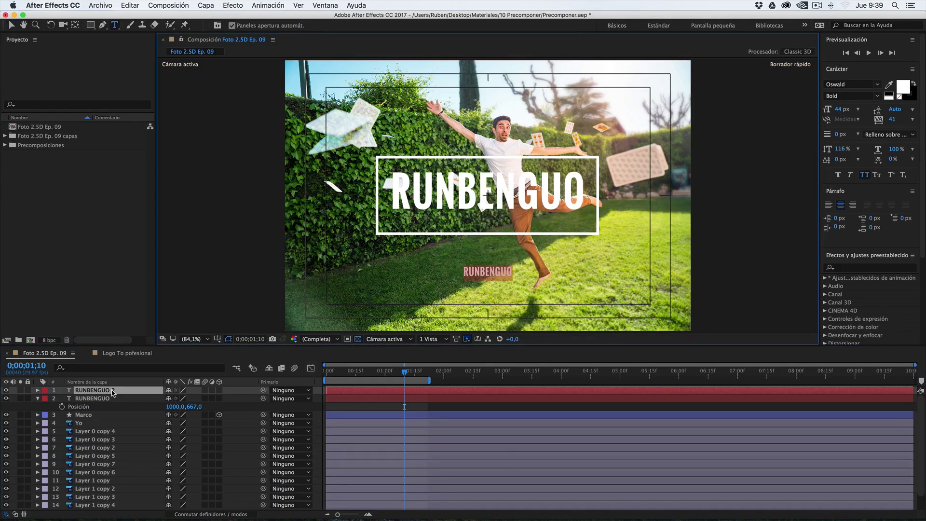
{"action": "type", "text": "foto |"}
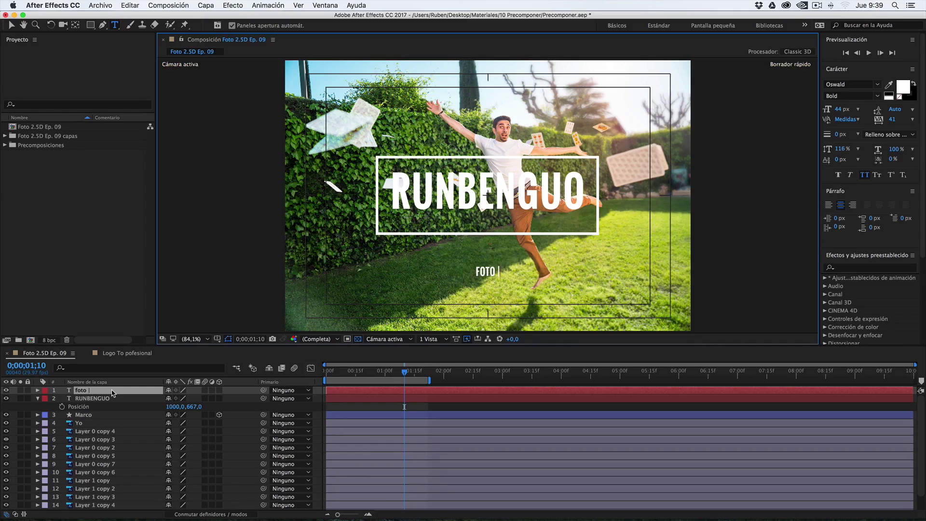
{"action": "type", "text": "video"}
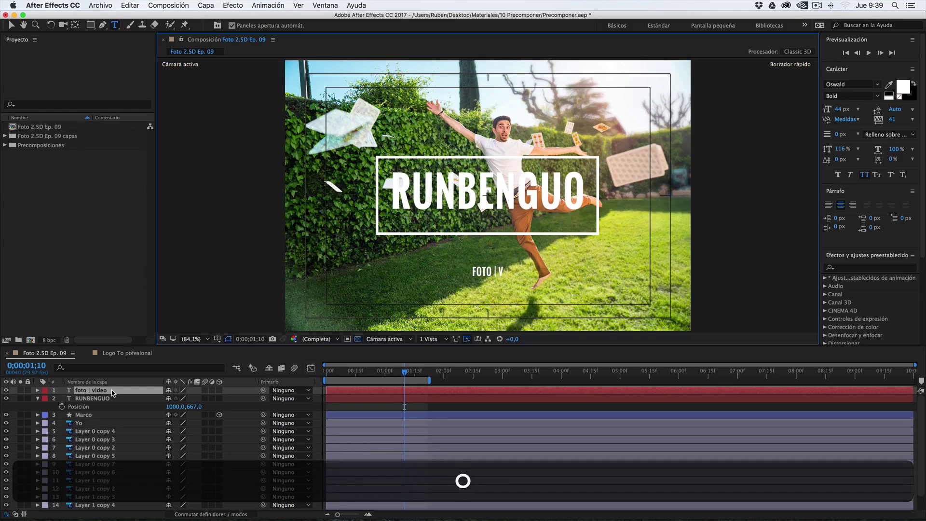
{"action": "type", "text": " |"}
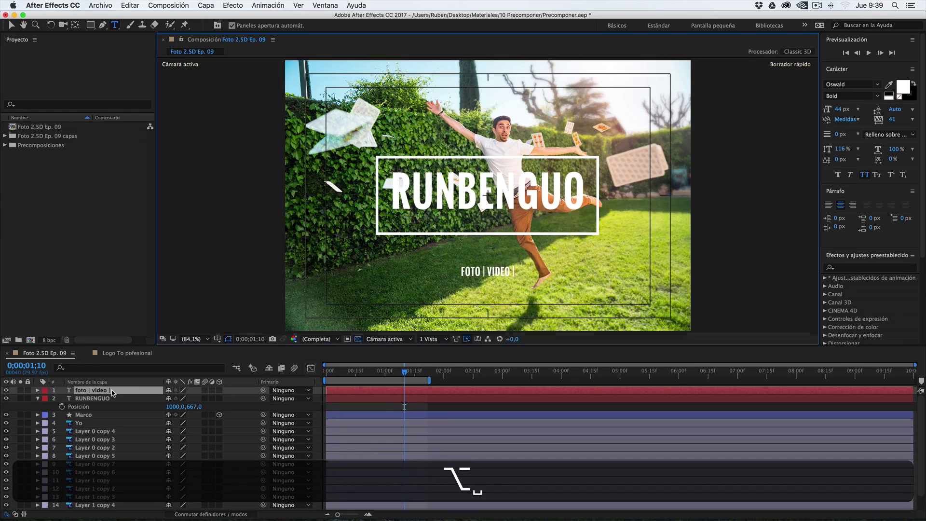
{"action": "type", "text": " Sé feliz"}
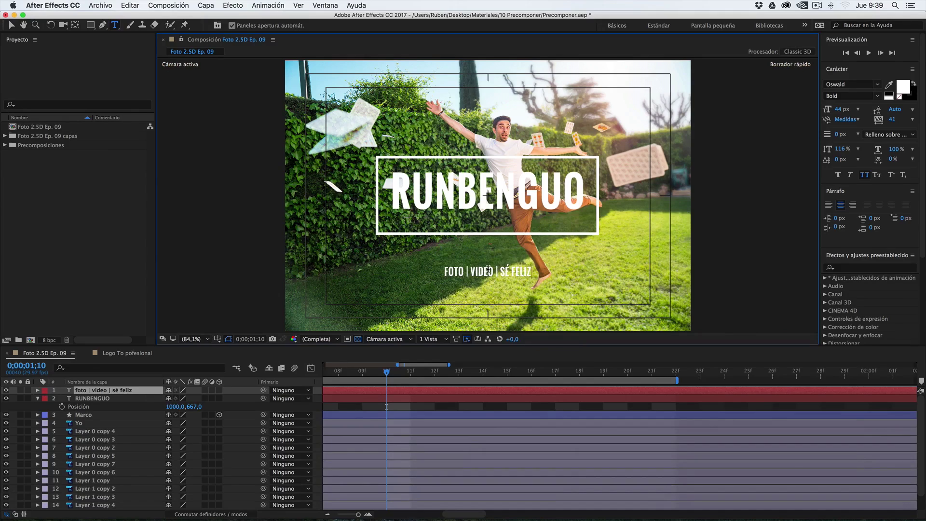
{"action": "left_click_drag", "start_coordinate": [489, 270], "coordinate": [493, 245]}
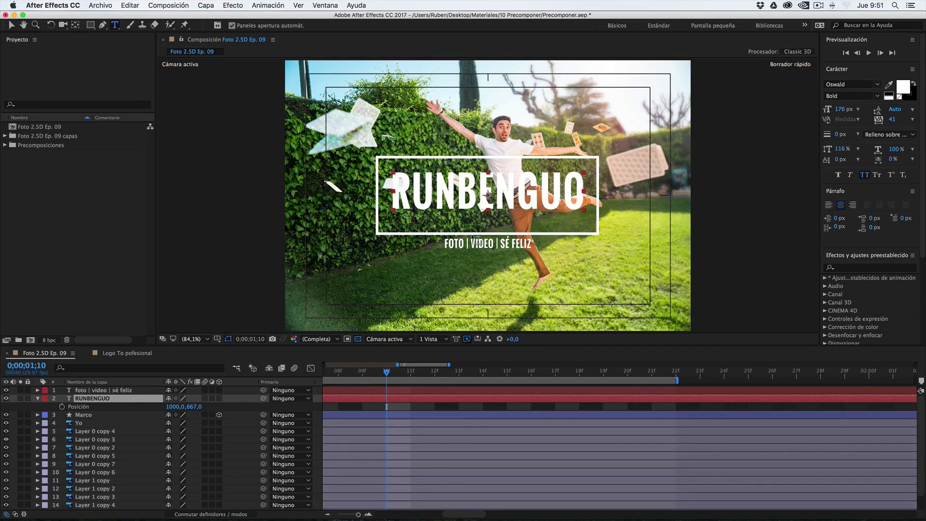
Step: Select all the characters of the RUNBENGUO title and set their tracking to 37
{"action": "left_click", "coordinate": [409, 187]}
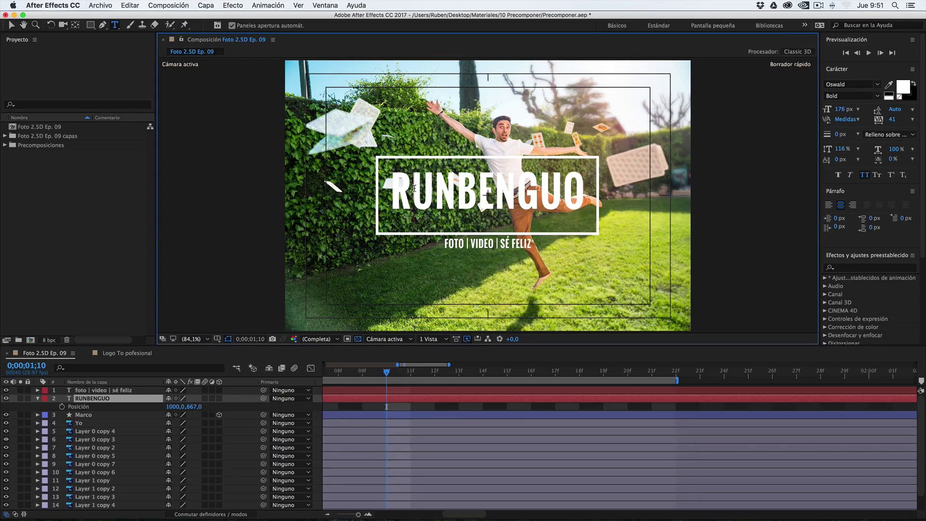
{"action": "double_click", "coordinate": [419, 194]}
{"action": "left_click", "coordinate": [399, 190]}
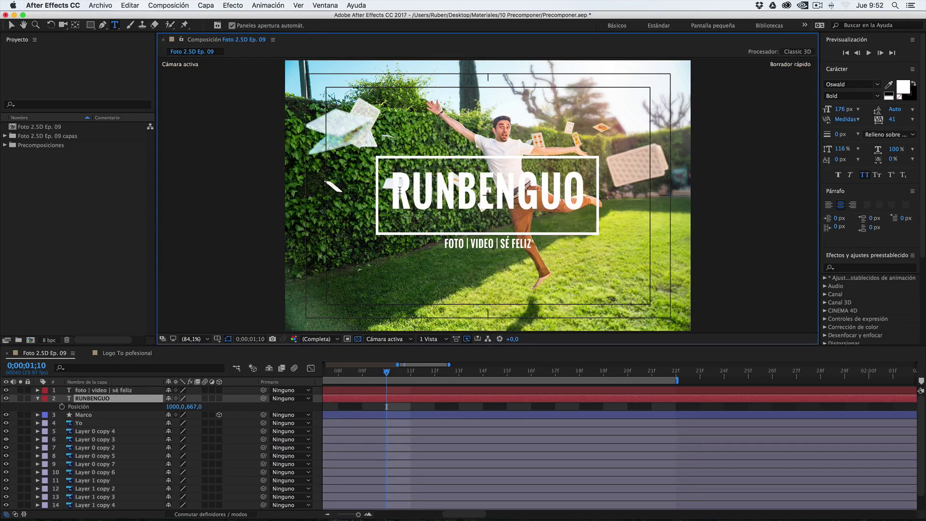
{"action": "left_click_drag", "start_coordinate": [392, 189], "coordinate": [578, 191]}
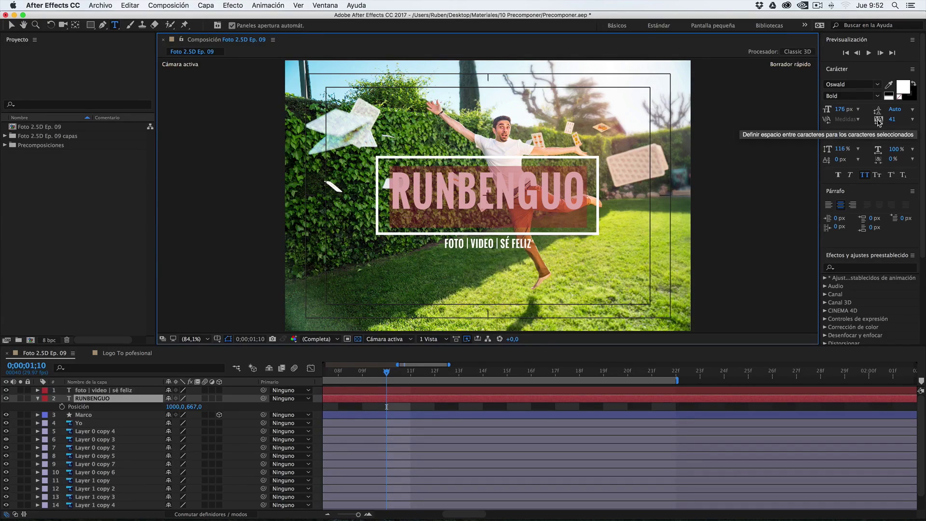
{"action": "left_click", "coordinate": [912, 119]}
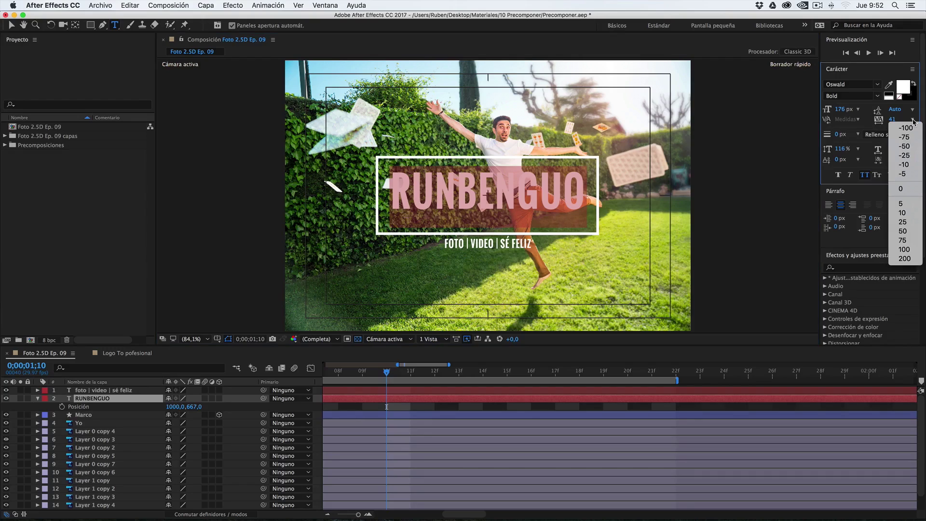
{"action": "left_click", "coordinate": [889, 121]}
{"action": "mouse_move", "coordinate": [890, 121]}
{"action": "left_mouse_down"}
{"action": "mouse_move", "coordinate": [882, 121]}
{"action": "mouse_move", "coordinate": [891, 122]}
{"action": "left_mouse_up"}
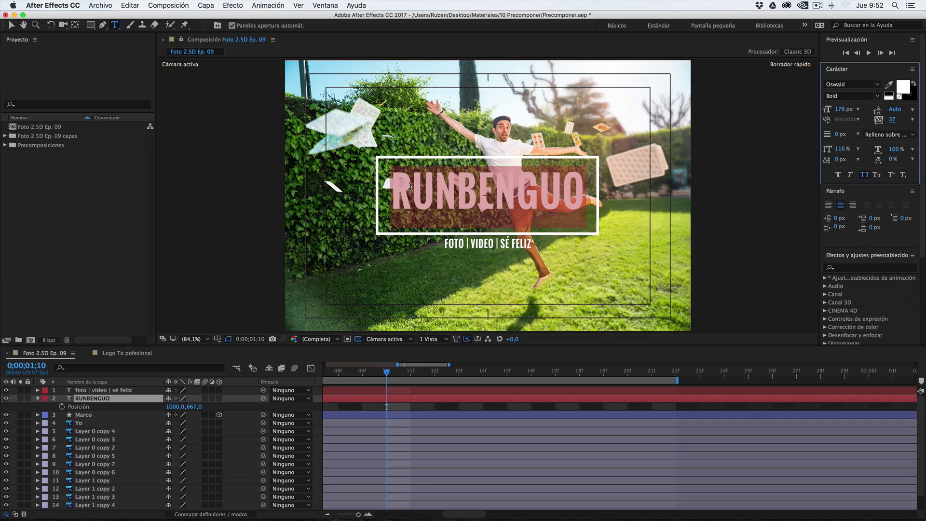
Step: Try a tracking of -2 on only the letters RU of the title, and undo it
{"action": "left_click", "coordinate": [396, 184]}
{"action": "left_click_drag", "start_coordinate": [392, 188], "coordinate": [436, 189]}
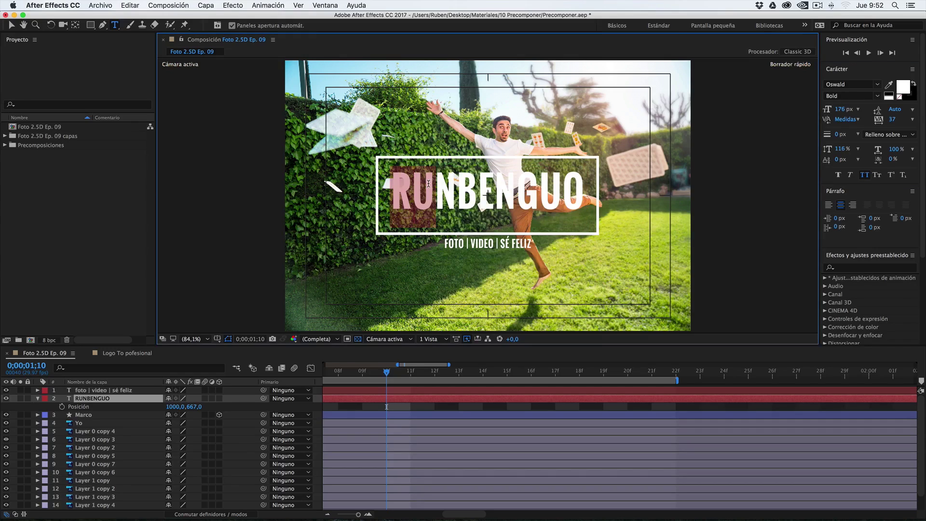
{"action": "left_click_drag", "start_coordinate": [888, 121], "coordinate": [879, 122]}
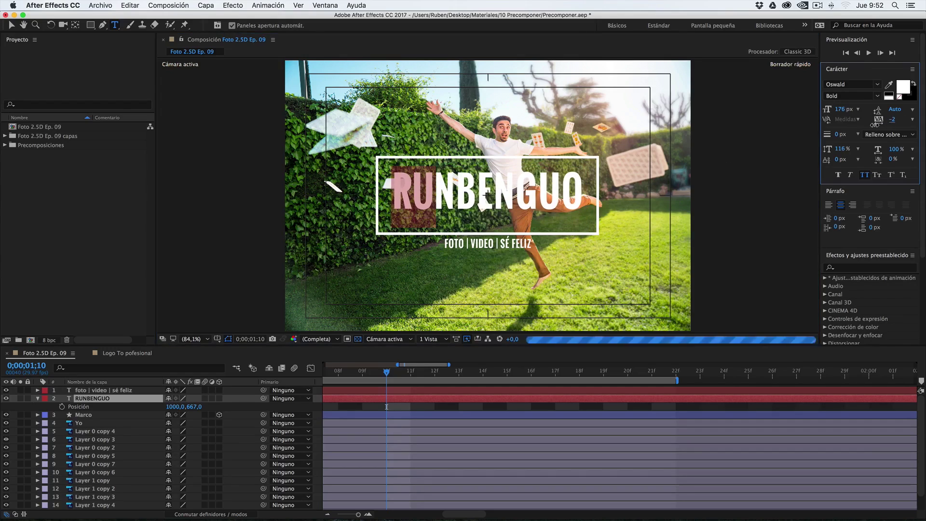
{"action": "key", "text": "super+z"}
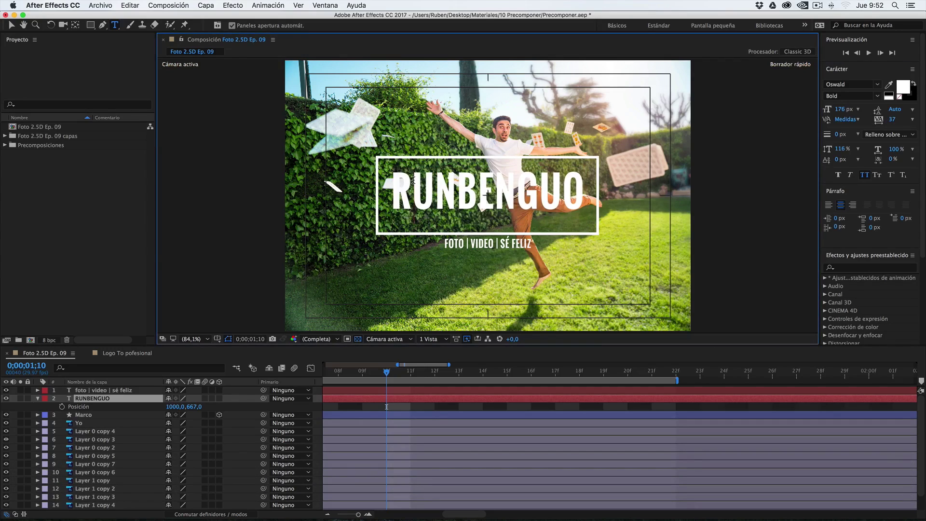
Step: Try narrower and wider kerning between the R and U of RUNBENGUO, ending at 180
{"action": "key", "text": "alt"}
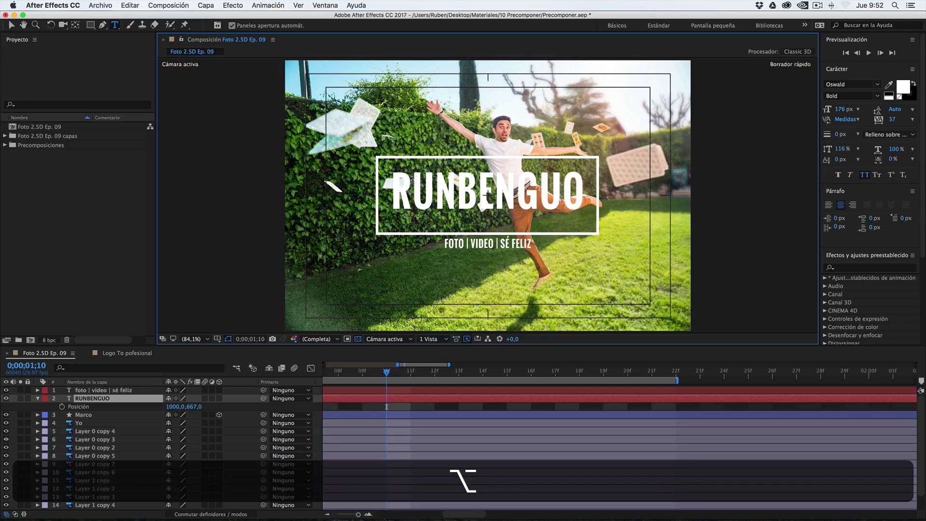
{"action": "key", "text": "alt+Left"}
{"action": "key", "text": "alt+Left"}
{"action": "key", "text": "alt+Right"}
{"action": "key", "text": "alt+Right"}
{"action": "key", "text": "alt+Right"}
{"action": "key", "text": "alt+Right"}
{"action": "key", "text": "alt+Right"}
{"action": "key", "text": "alt+Right"}
{"action": "key", "text": "alt+Right"}
{"action": "key", "text": "alt+Right"}
{"action": "key", "text": "alt+Left"}
{"action": "key", "text": "alt+Left"}
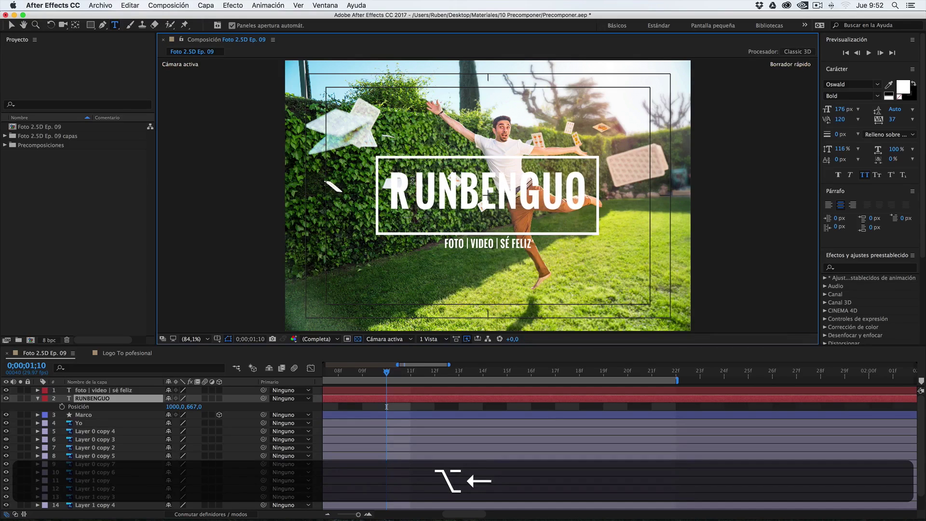
{"action": "key", "text": "alt+Left"}
{"action": "key", "text": "alt+Left"}
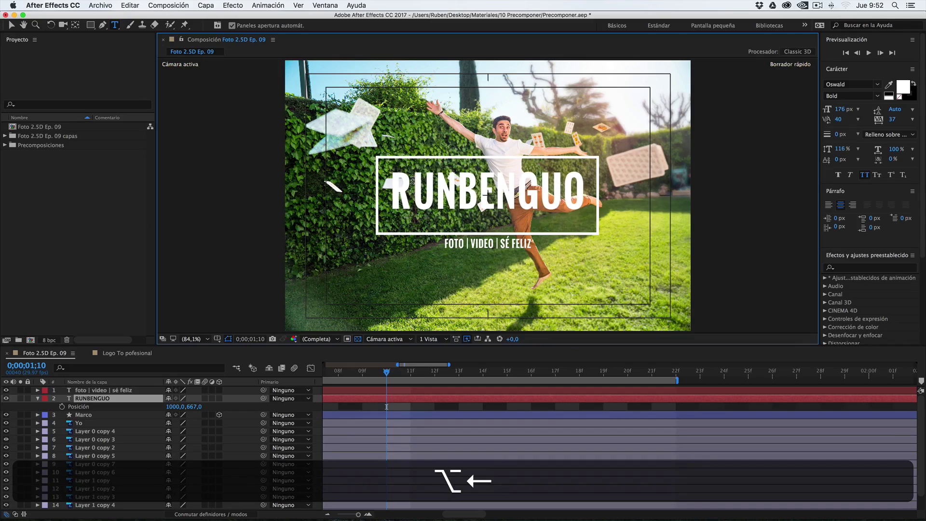
{"action": "key", "text": "alt+Left"}
{"action": "key", "text": "alt+shift+Right"}
{"action": "key", "text": "alt+Right"}
{"action": "key", "text": "alt+Left"}
{"action": "key", "text": "alt+Left"}
{"action": "key", "text": "alt+Right"}
{"action": "key", "text": "alt+Right"}
{"action": "key", "text": "alt+Right"}
{"action": "key", "text": "alt+Right"}
{"action": "key", "text": "alt+Right"}
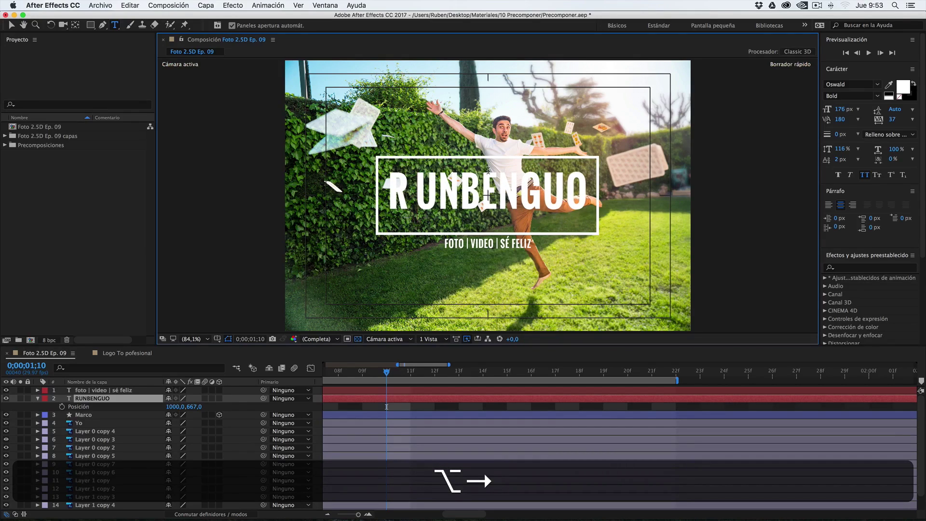
Step: Try widening the kerning between the N and B of RUNBENGUO to 140
{"action": "key", "text": "Right"}
{"action": "key", "text": "Right"}
{"action": "key", "text": "alt+Right"}
{"action": "key", "text": "alt+Right"}
{"action": "key", "text": "alt+Right"}
{"action": "key", "text": "alt+Right"}
{"action": "key", "text": "alt+Right"}
{"action": "key", "text": "alt+Right"}
{"action": "key", "text": "alt+Right"}
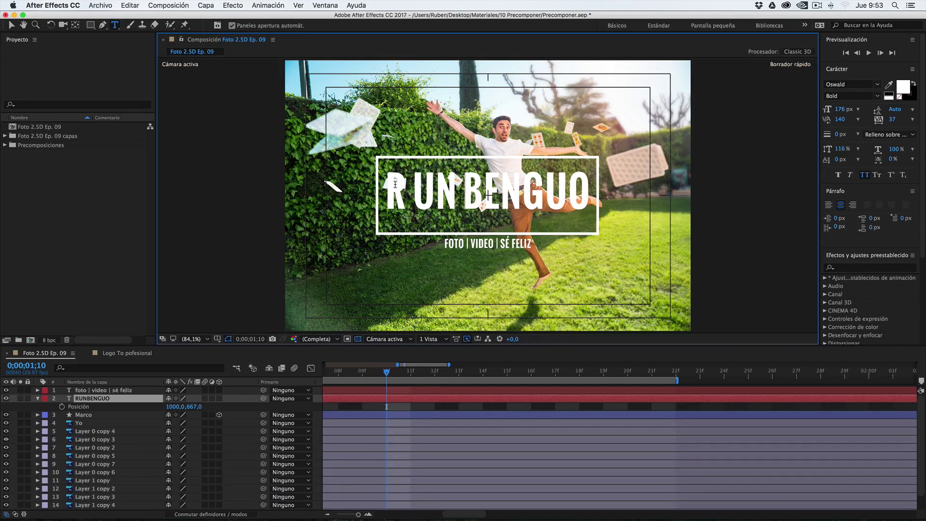
Step: Look at the manual kerning presets for the whole title, and revert the kerning tests on its letters
{"action": "left_click_drag", "start_coordinate": [386, 187], "coordinate": [586, 193]}
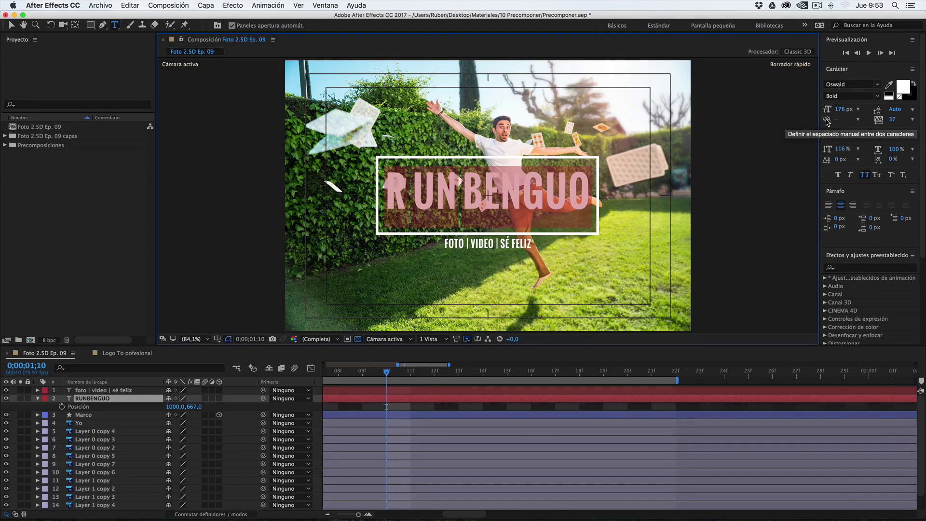
{"action": "left_click", "coordinate": [858, 120]}
{"action": "left_click", "coordinate": [854, 130]}
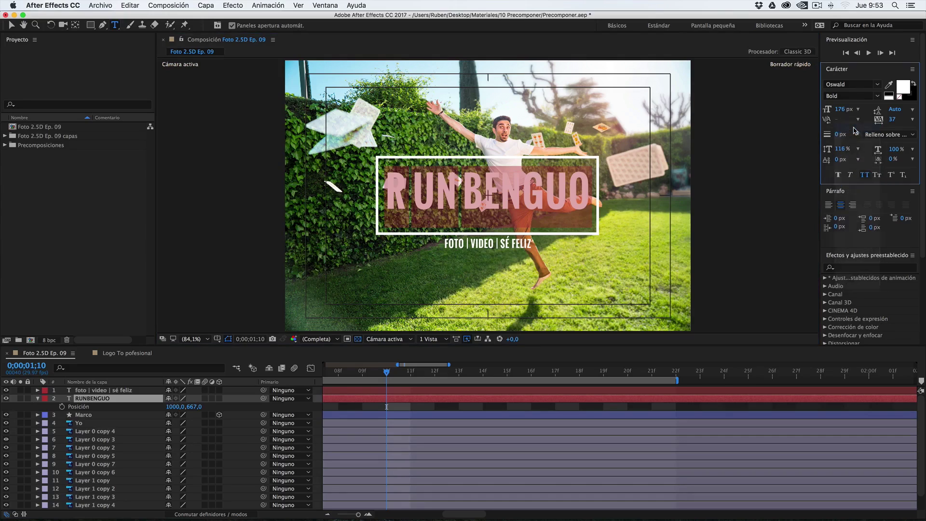
{"action": "left_click", "coordinate": [487, 181]}
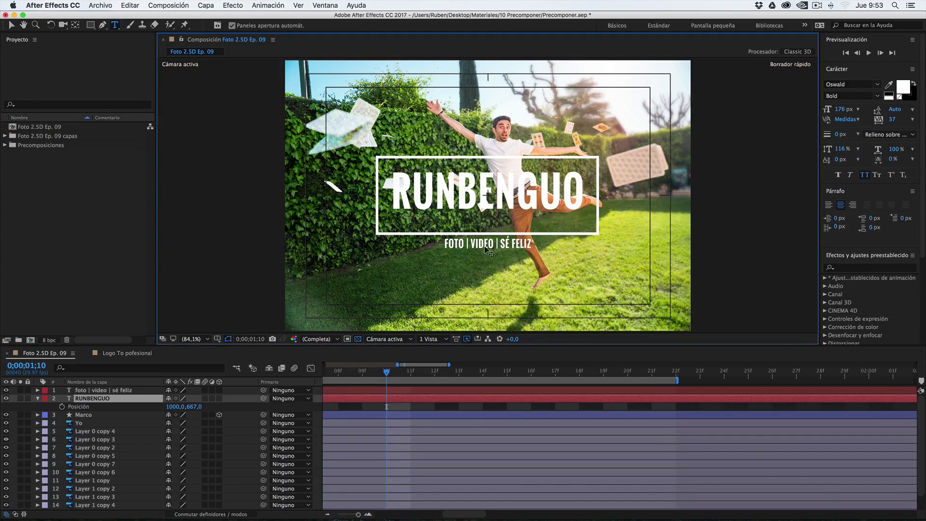
Step: Try breaking the subtitle into three lines: "foto |", "video" and "| sé feliz"
{"action": "left_click", "coordinate": [477, 249]}
{"action": "left_click", "coordinate": [496, 244]}
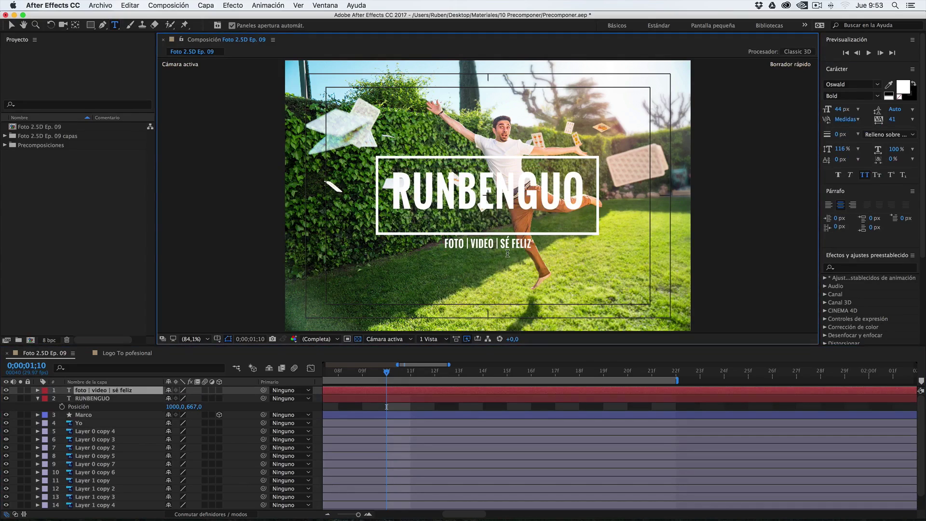
{"action": "key", "text": "Return"}
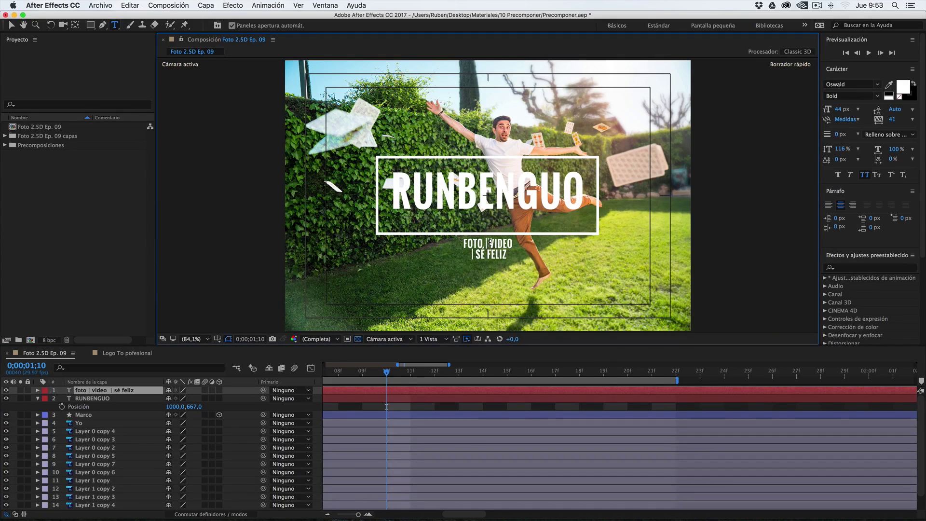
{"action": "key", "text": "Return"}
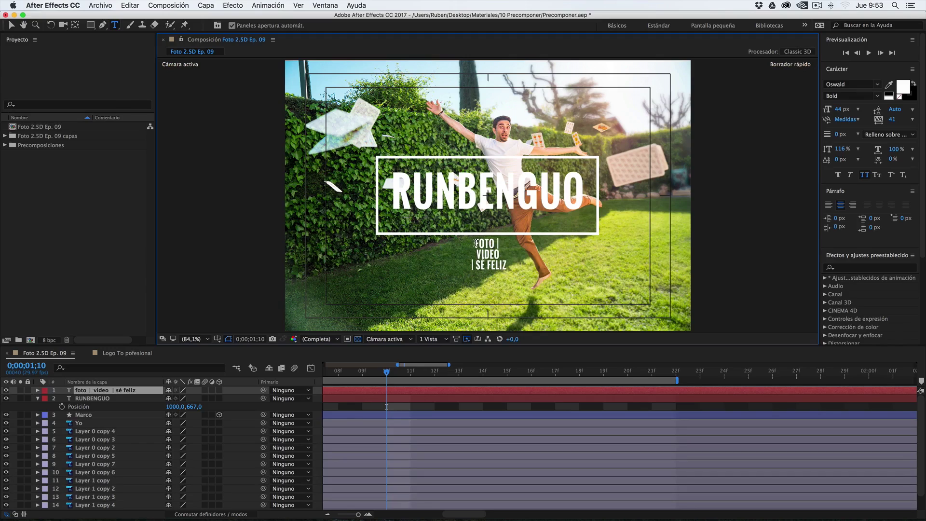
Step: Try a leading of 83 px on the three-line subtitle
{"action": "left_click", "coordinate": [136, 390]}
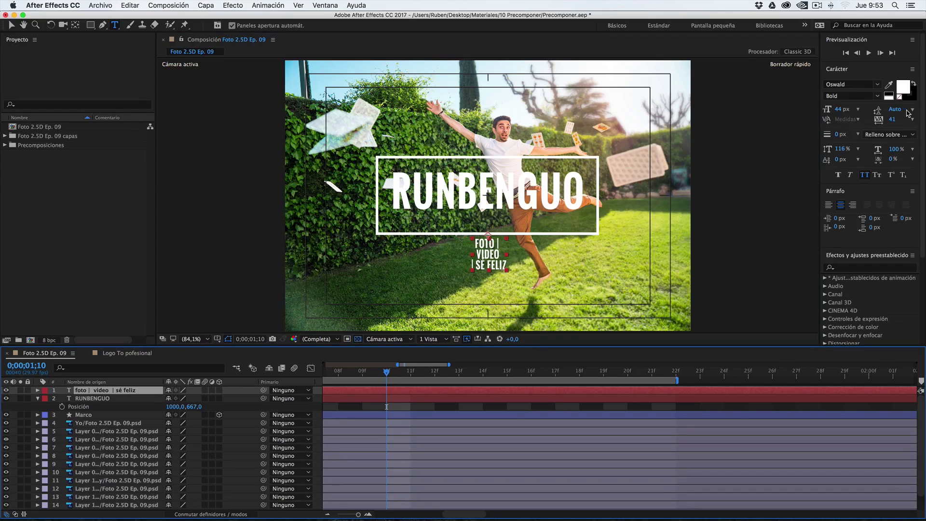
{"action": "left_click", "coordinate": [909, 110]}
{"action": "left_click", "coordinate": [870, 178]}
{"action": "left_click_drag", "start_coordinate": [892, 109], "coordinate": [923, 107]}
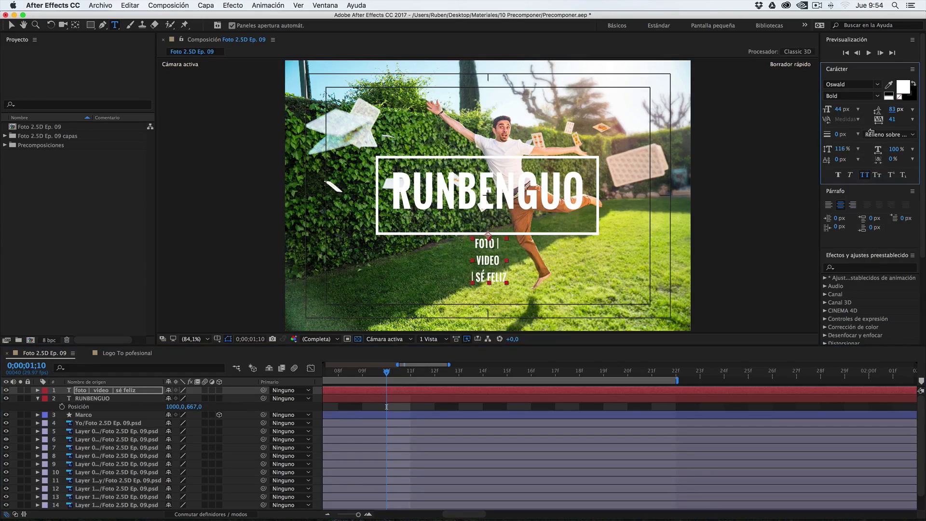
Step: Select the word VIDEO in the subtitle and try looser and tighter leading, ending at 69 px
{"action": "double_click", "coordinate": [485, 263]}
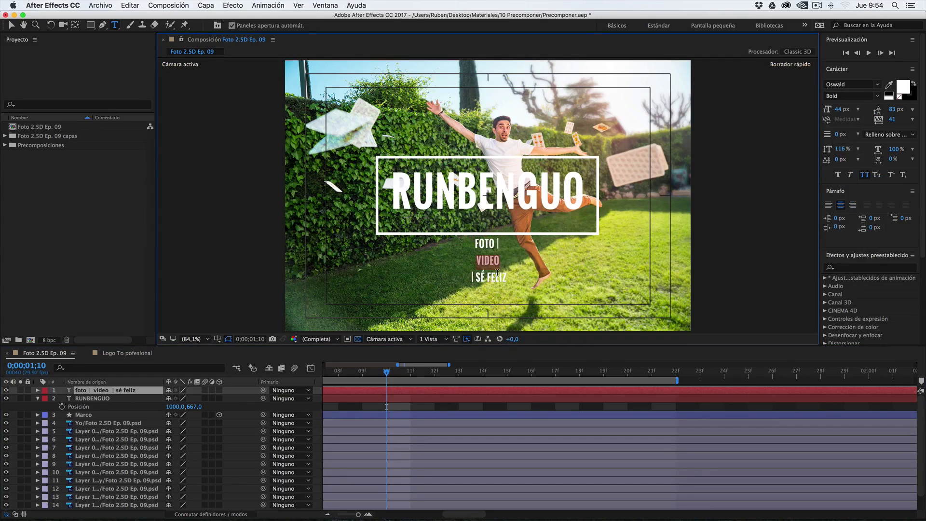
{"action": "key", "text": "alt+Up"}
{"action": "key", "text": "alt+Down"}
{"action": "key", "text": "alt+Up"}
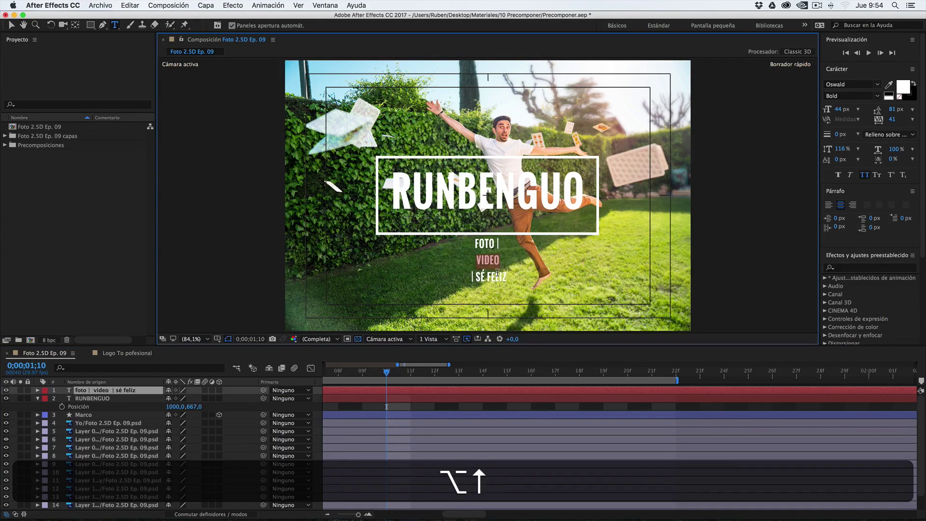
{"action": "key", "text": "alt+Down"}
{"action": "key", "text": "alt+Down"}
{"action": "key", "text": "alt+Down"}
{"action": "key", "text": "alt+Up"}
{"action": "key", "text": "alt+Up"}
{"action": "key", "text": "alt+Up"}
{"action": "key", "text": "alt+Up"}
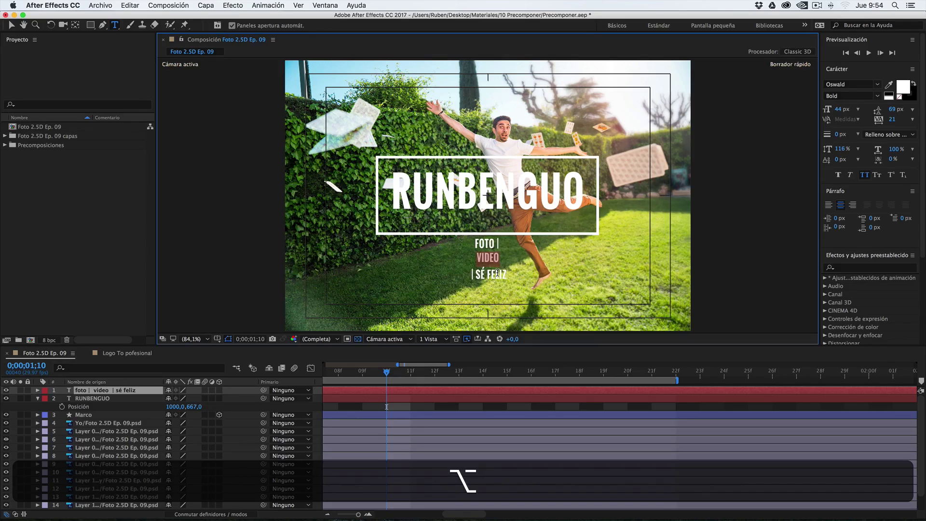
Step: Try wider tracking on the word VIDEO, up to about 141, and reduce it again to 81 or less
{"action": "key", "text": "alt+Right"}
{"action": "key", "text": "alt+Right"}
{"action": "key", "text": "alt+Right"}
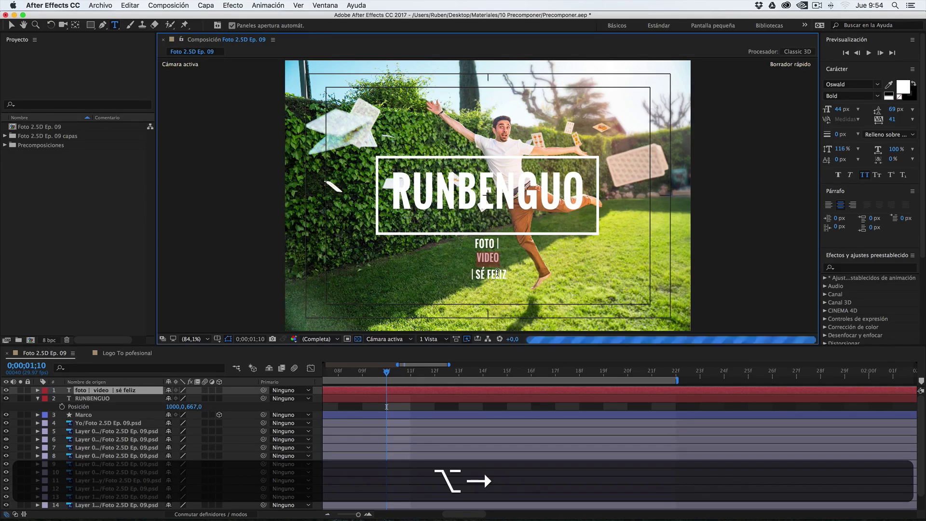
{"action": "key", "text": "alt+Right"}
{"action": "key", "text": "alt+Left"}
{"action": "key", "text": "alt+Left"}
{"action": "key", "text": "alt+Left"}
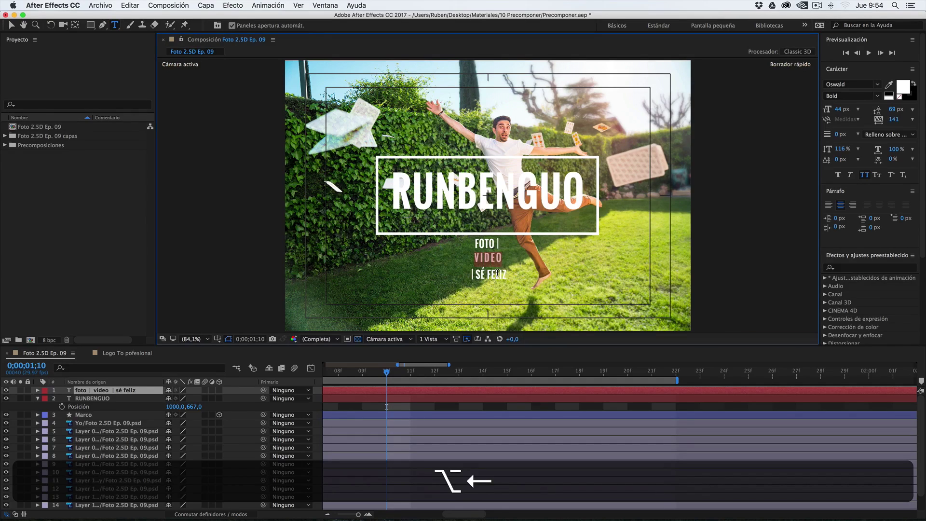
{"action": "key", "text": "alt+Left"}
{"action": "key", "text": "alt+Left"}
{"action": "key", "text": "alt+Left"}
{"action": "key", "text": "alt+Left"}
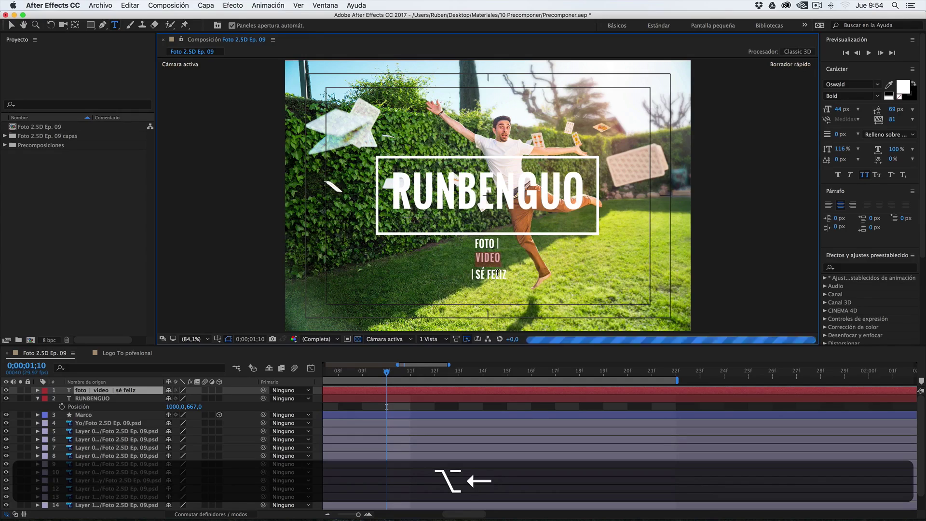
Step: Try tightening the leading of VIDEO to 61 px or less while varying its tracking slightly
{"action": "key", "text": "alt+Up"}
{"action": "key", "text": "alt+Up"}
{"action": "key", "text": "alt+Up"}
{"action": "key", "text": "alt+Up"}
{"action": "key", "text": "alt+Up"}
{"action": "key", "text": "alt+Up"}
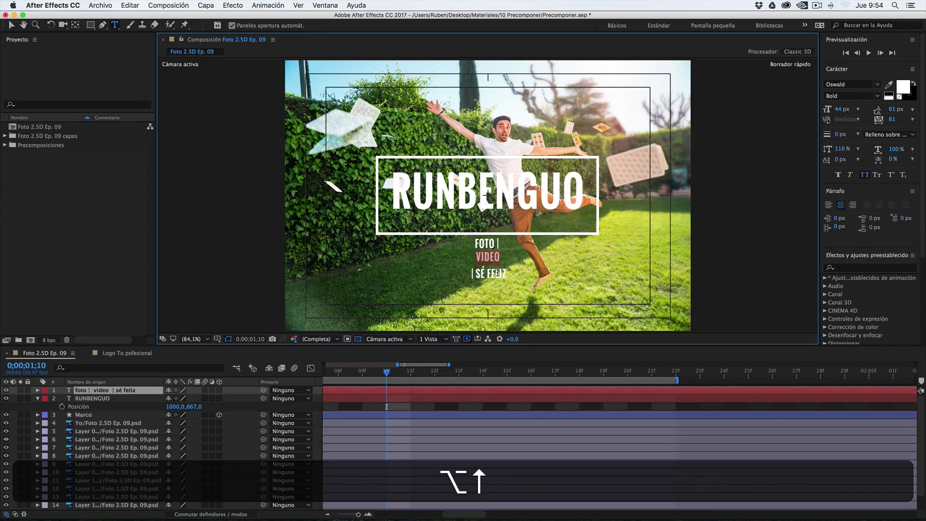
{"action": "key", "text": "alt+Right"}
{"action": "key", "text": "alt+Left"}
{"action": "key", "text": "alt+Left"}
{"action": "key", "text": "alt+Right"}
Step: Undo the subtitle's line-break, leading and tracking tests to restore a single line, and select the RUNBENGUO layer
{"action": "key", "text": "super+z"}
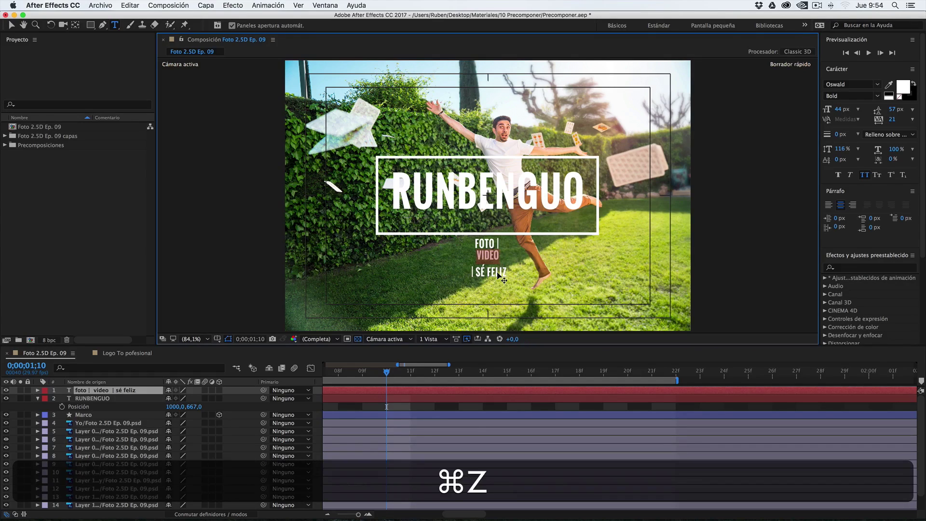
{"action": "key", "text": "alt+super+z"}
{"action": "left_click", "coordinate": [470, 400]}
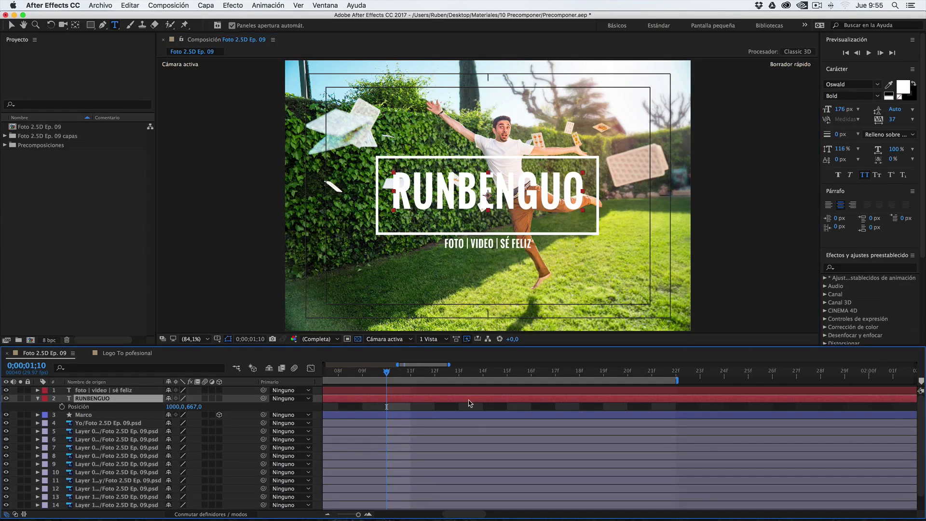